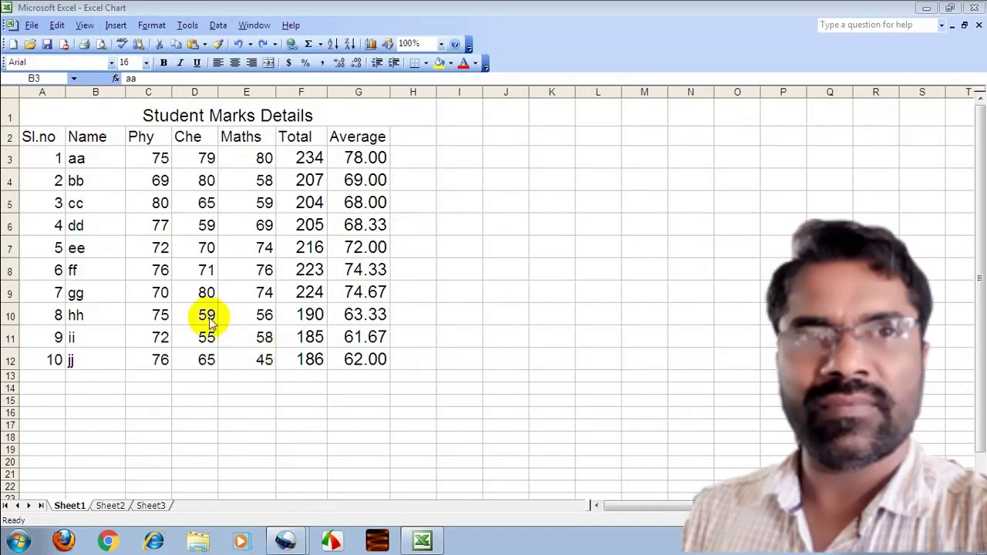
- Select the marks in C3:E12 and add a conditional rule: cell value greater than or equal to 75
{"action": "left_click_drag", "start_coordinate": [151, 158], "coordinate": [240, 356]}
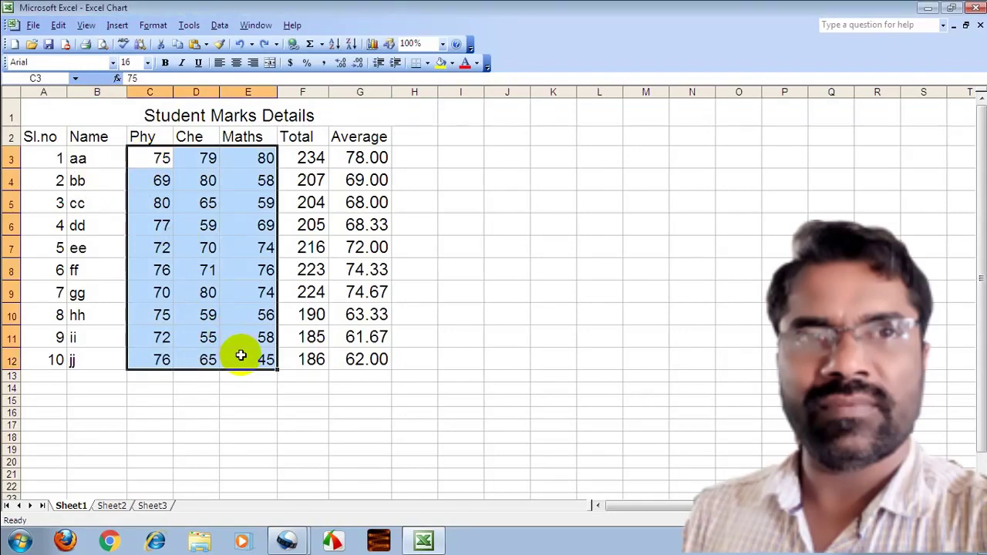
{"action": "left_click", "coordinate": [150, 25]}
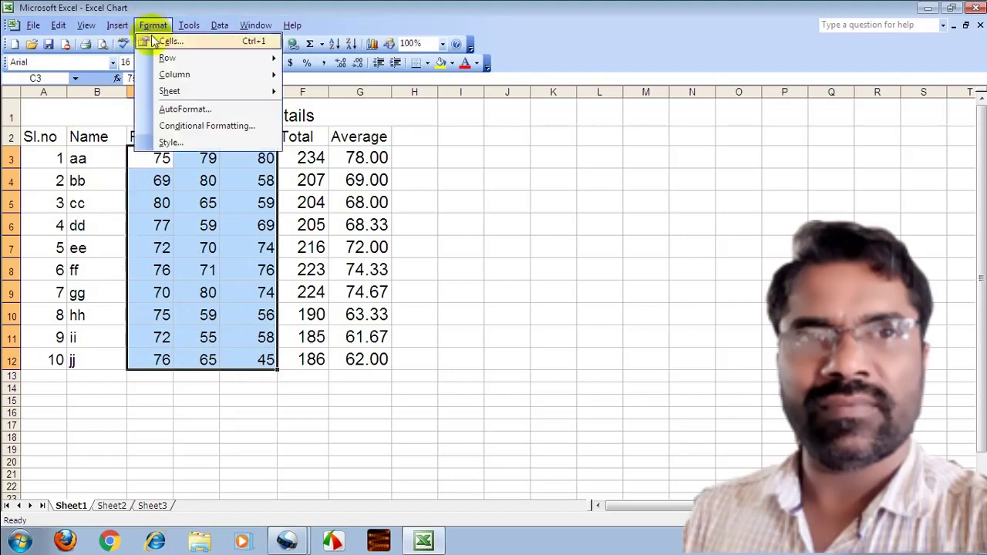
{"action": "left_click", "coordinate": [202, 128]}
{"action": "left_click_drag", "start_coordinate": [711, 170], "coordinate": [666, 125]}
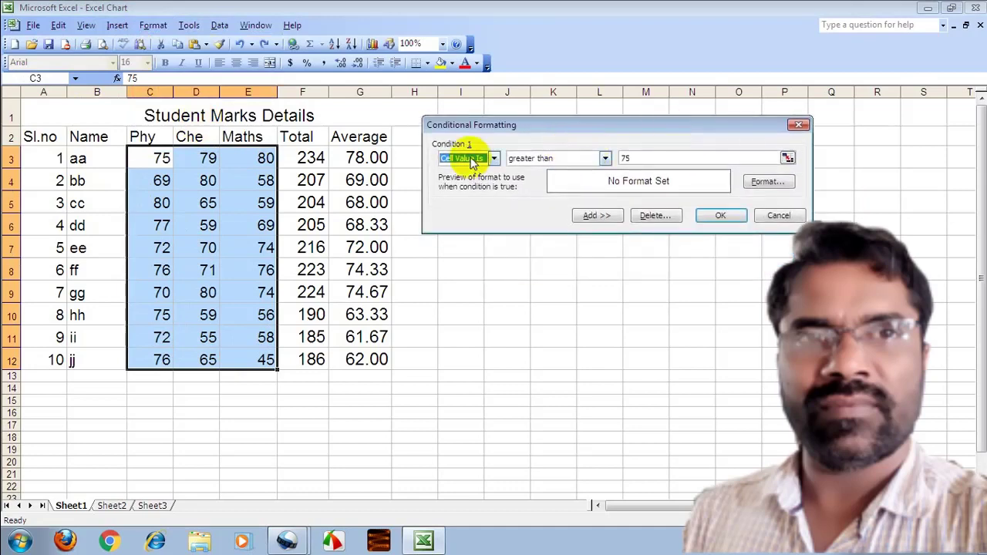
{"action": "left_click", "coordinate": [605, 158]}
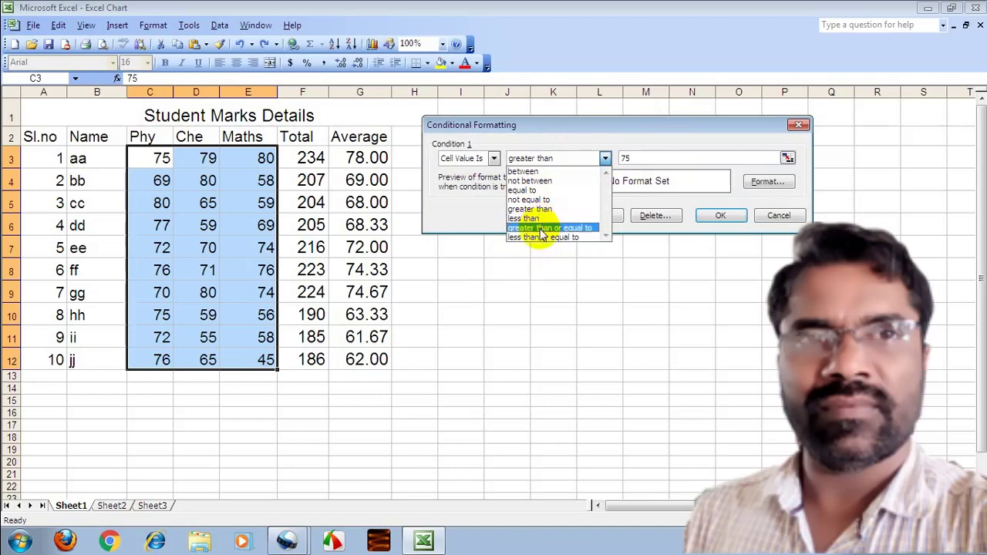
{"action": "left_click", "coordinate": [542, 229]}
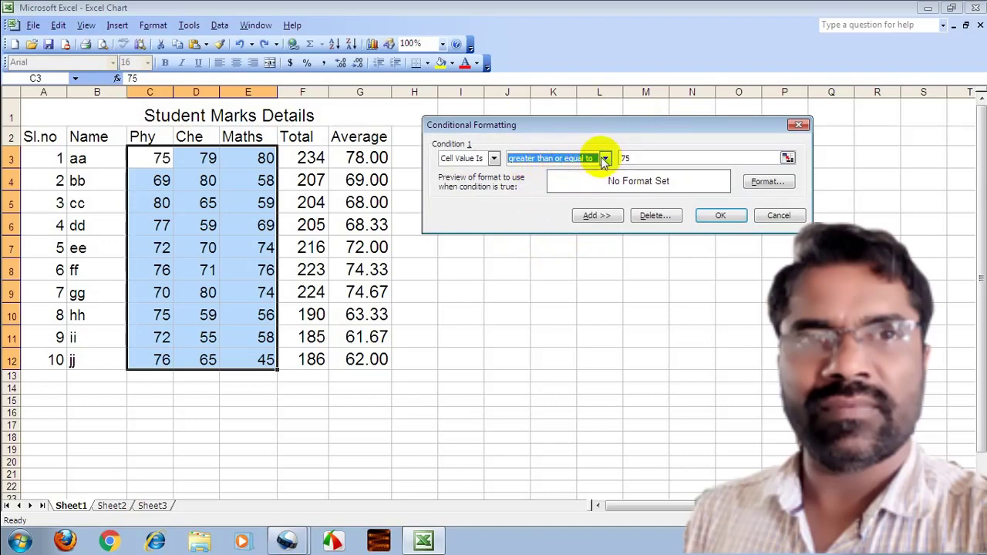
{"action": "left_click", "coordinate": [631, 159]}
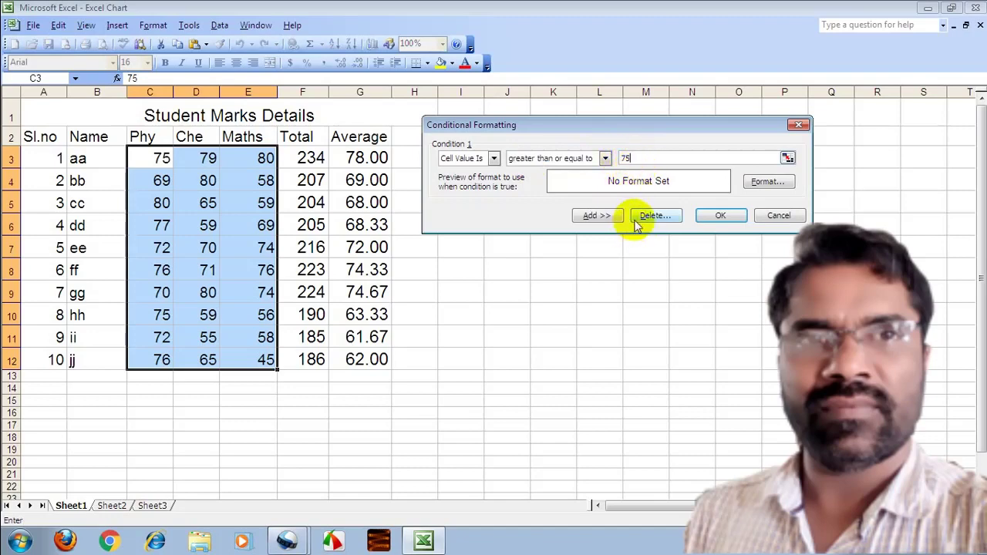
- Make matching marks bold in the rule's format, leaving borders unset
{"action": "left_click", "coordinate": [759, 185]}
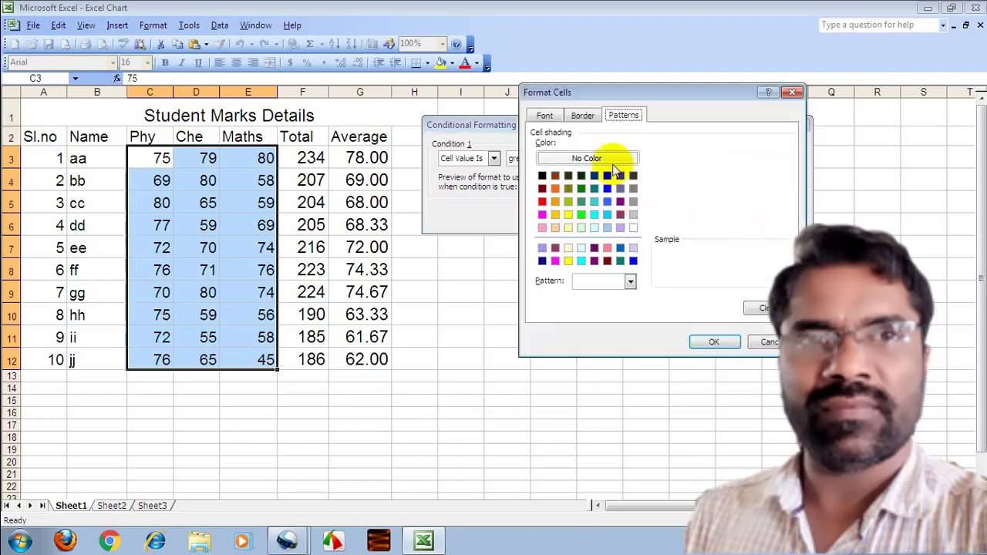
{"action": "left_click", "coordinate": [546, 115]}
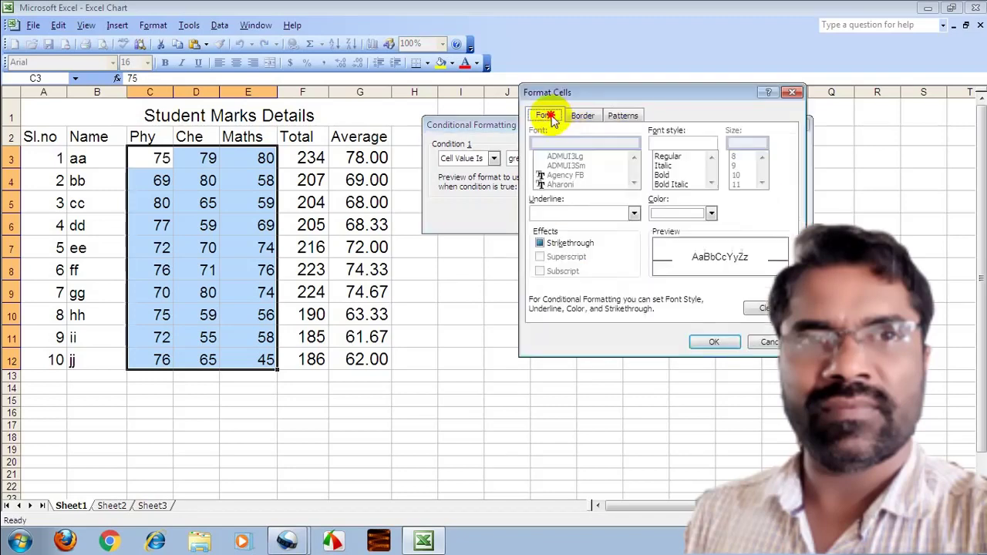
{"action": "left_click", "coordinate": [662, 175]}
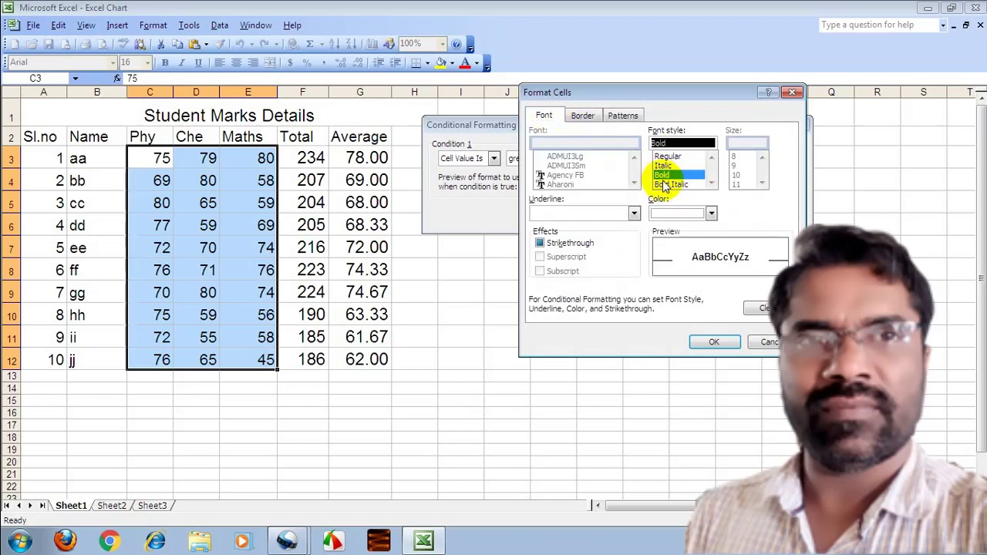
{"action": "left_click", "coordinate": [582, 115]}
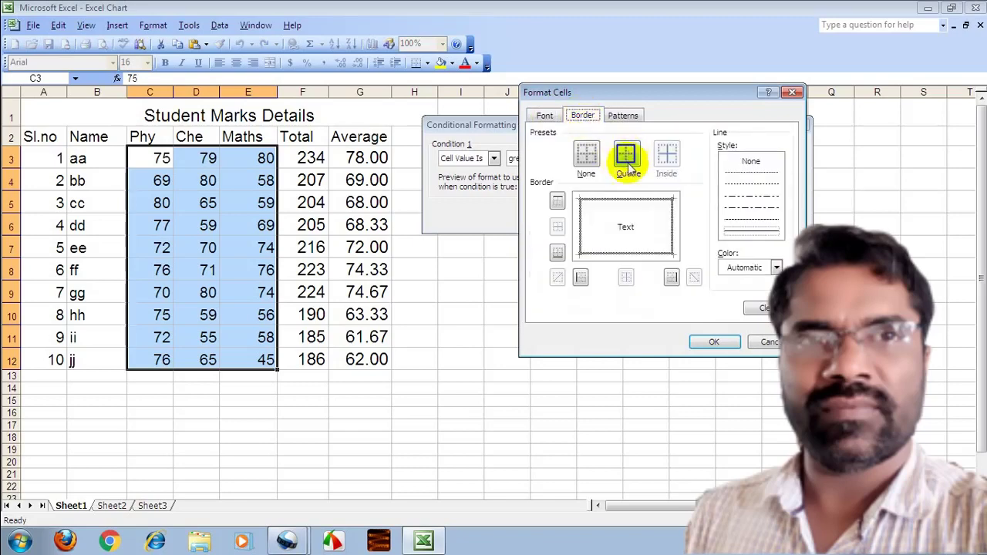
{"action": "left_click", "coordinate": [587, 154]}
{"action": "left_click", "coordinate": [557, 201]}
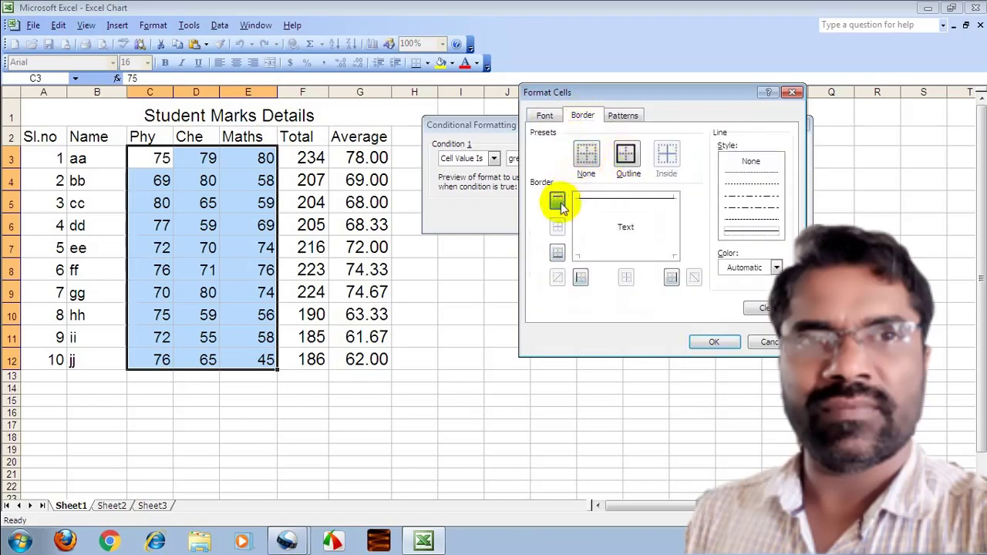
{"action": "left_click", "coordinate": [592, 158]}
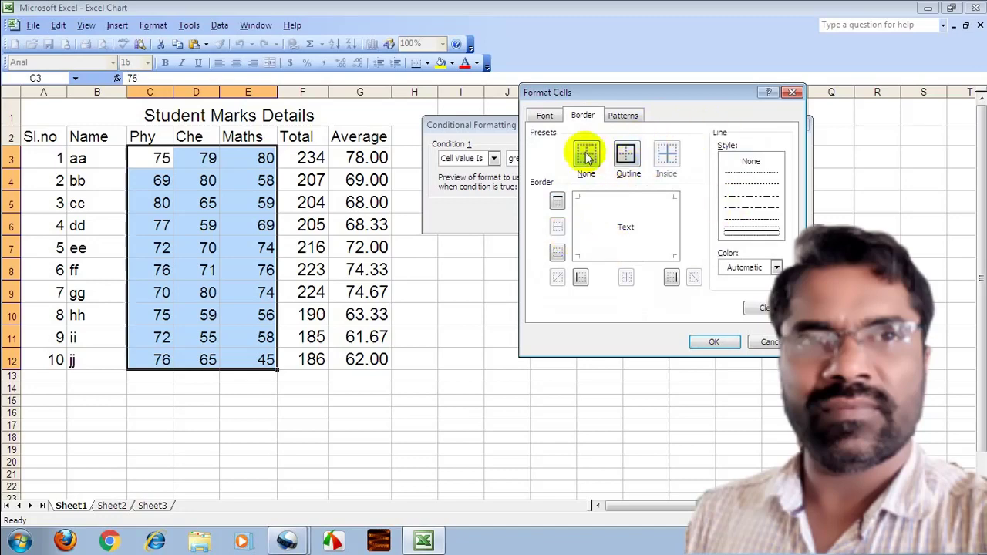
- Add a dark red fill to the rule's format and apply it to the marks
{"action": "left_click", "coordinate": [622, 117]}
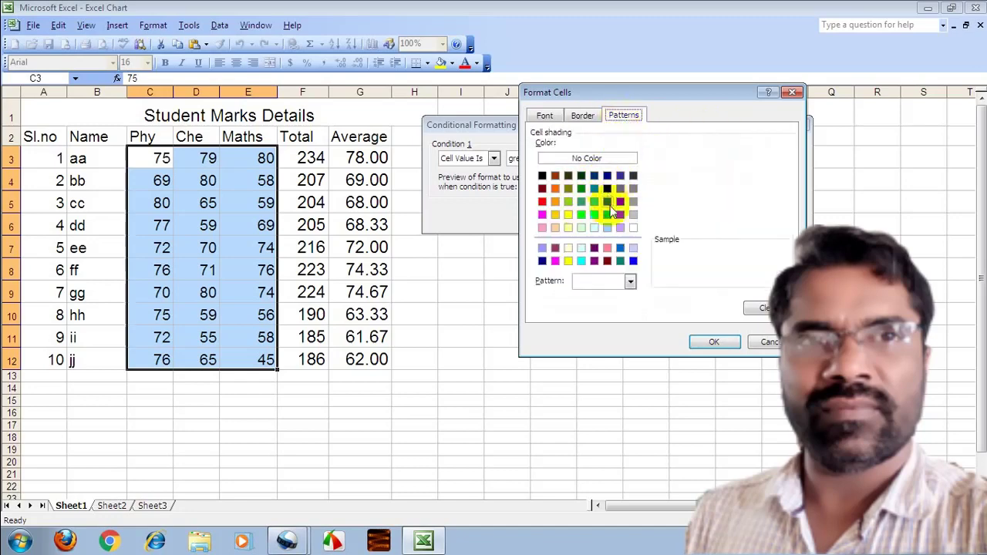
{"action": "left_click", "coordinate": [542, 188]}
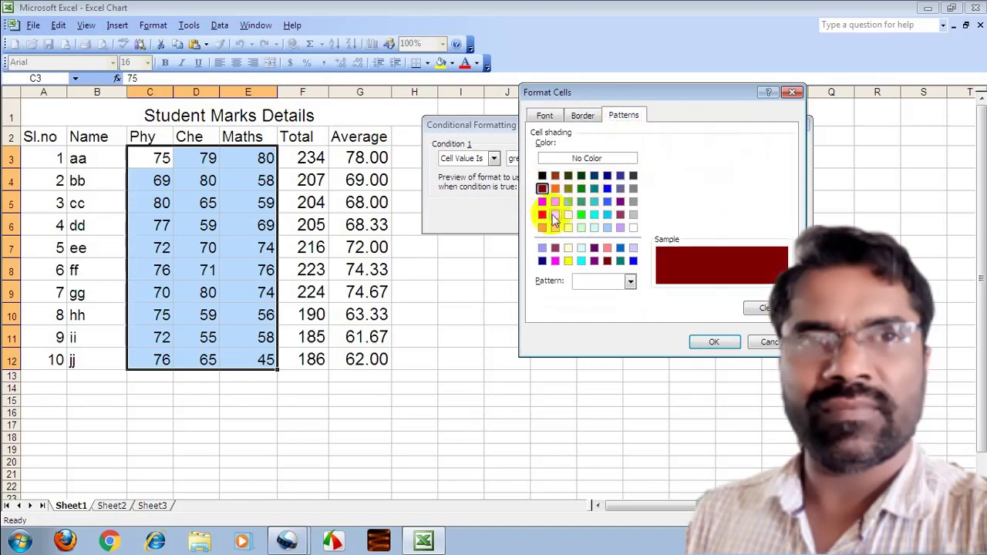
{"action": "left_click", "coordinate": [631, 283]}
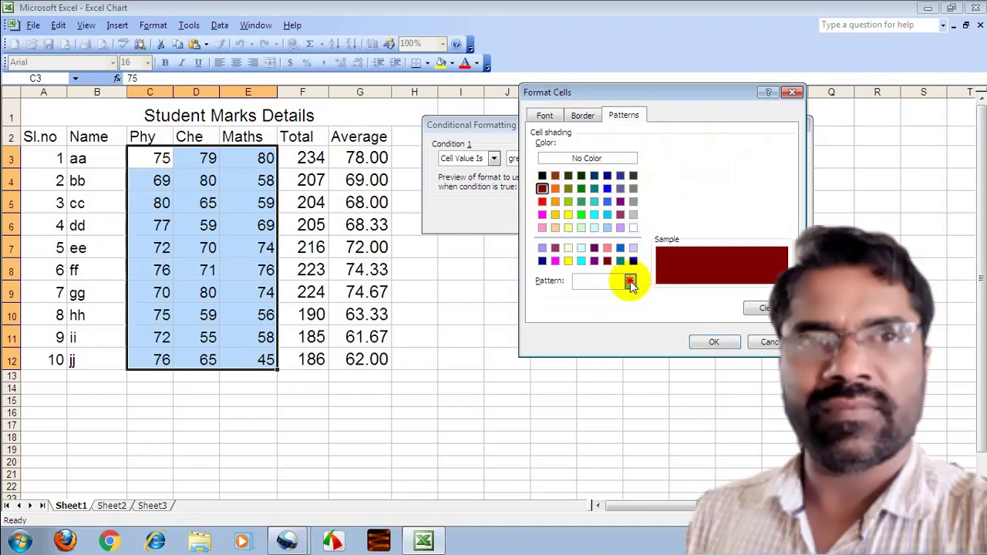
{"action": "left_click", "coordinate": [689, 254]}
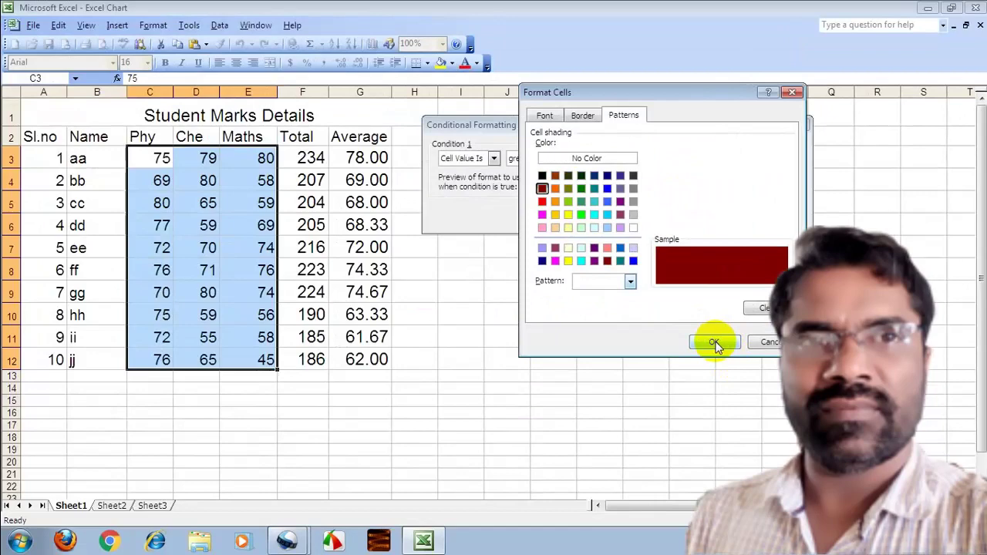
{"action": "left_click", "coordinate": [715, 343]}
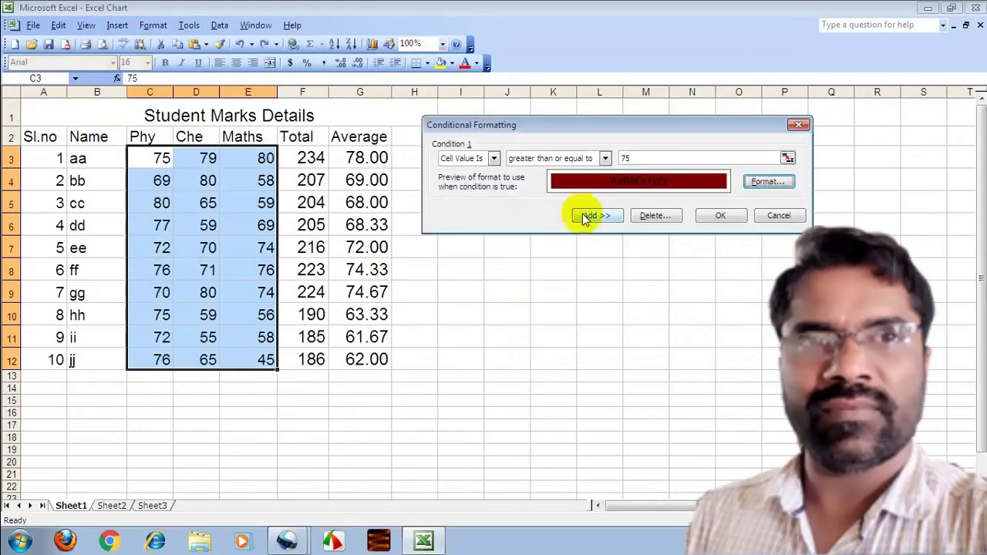
{"action": "left_click", "coordinate": [721, 213]}
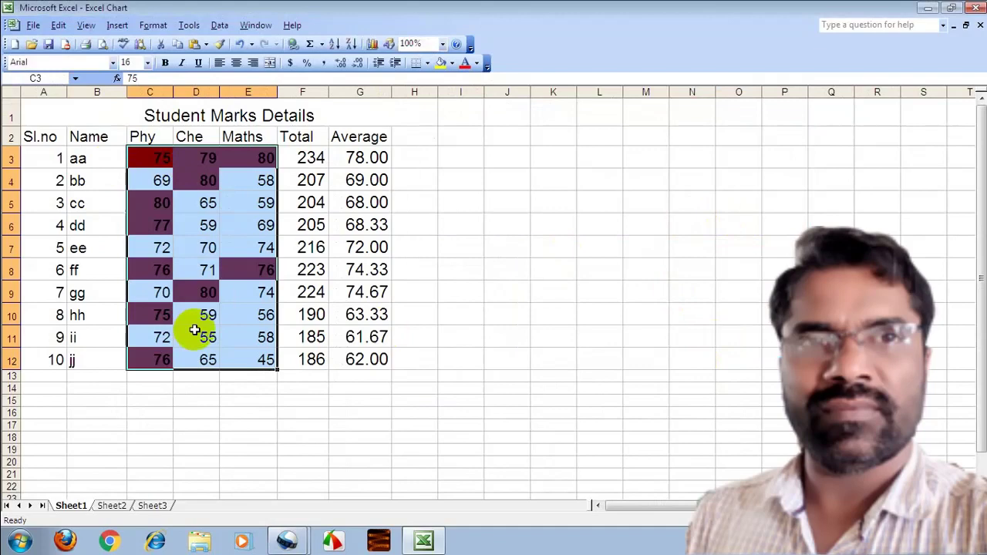
{"action": "left_click", "coordinate": [229, 339]}
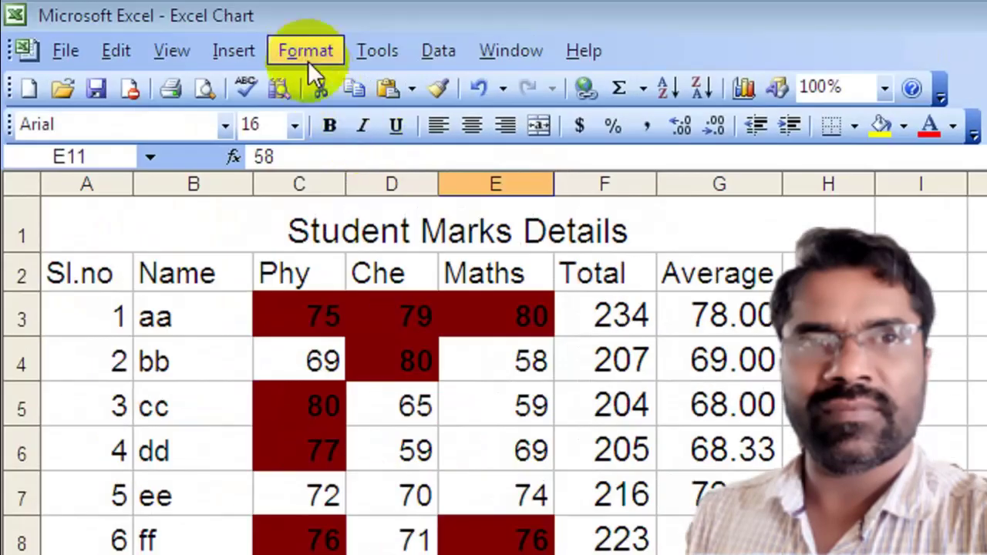
- Browse the number categories in Format Cells, Date through Fraction, without changing anything
{"action": "left_click", "coordinate": [152, 24]}
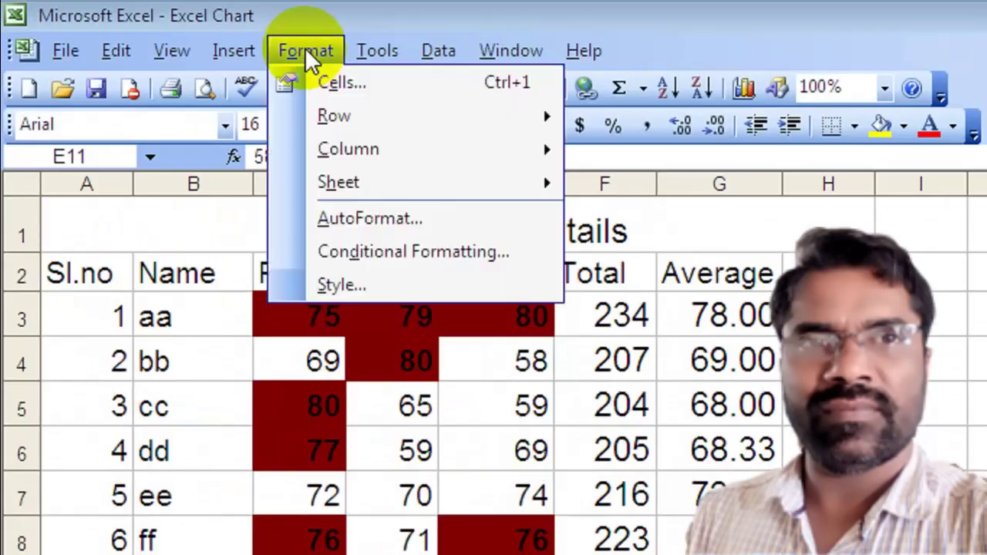
{"action": "left_click", "coordinate": [331, 82]}
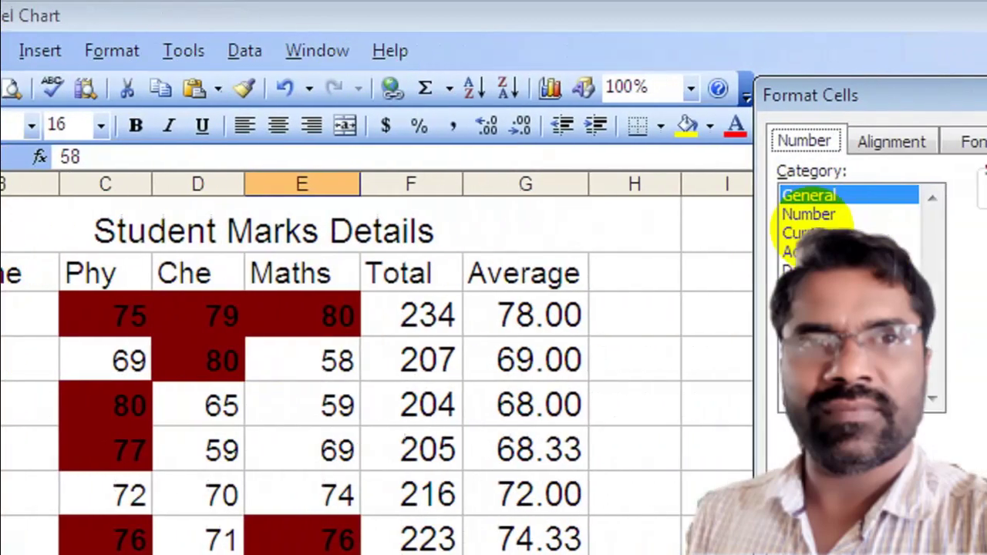
{"action": "left_click", "coordinate": [758, 214]}
{"action": "left_click", "coordinate": [721, 234]}
{"action": "left_click", "coordinate": [739, 253]}
{"action": "left_click", "coordinate": [736, 271]}
{"action": "left_click", "coordinate": [732, 290]}
{"action": "left_click", "coordinate": [742, 307]}
{"action": "left_click", "coordinate": [739, 326]}
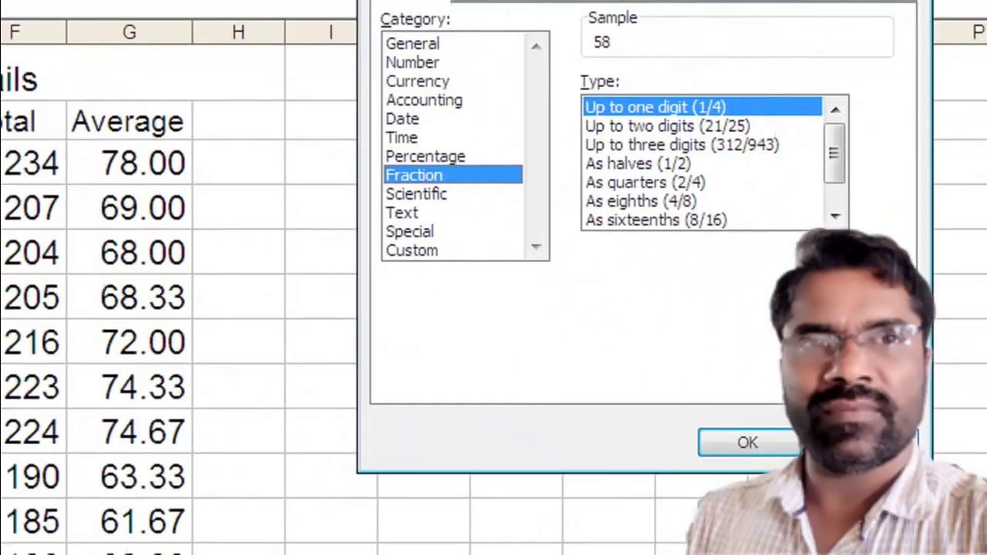
{"action": "left_click", "coordinate": [749, 441]}
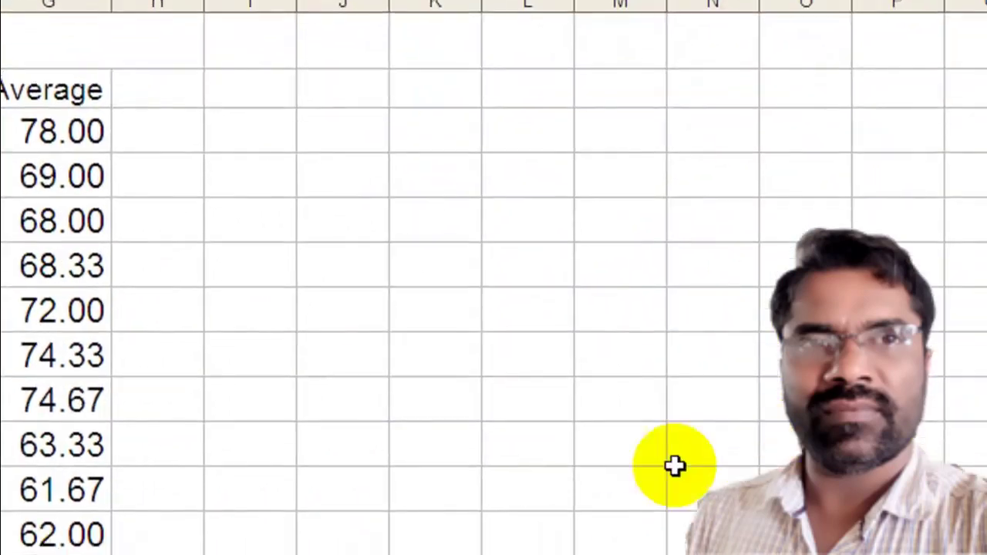
- Change the height of row 11 from 23.25 to 24
{"action": "left_click", "coordinate": [231, 51]}
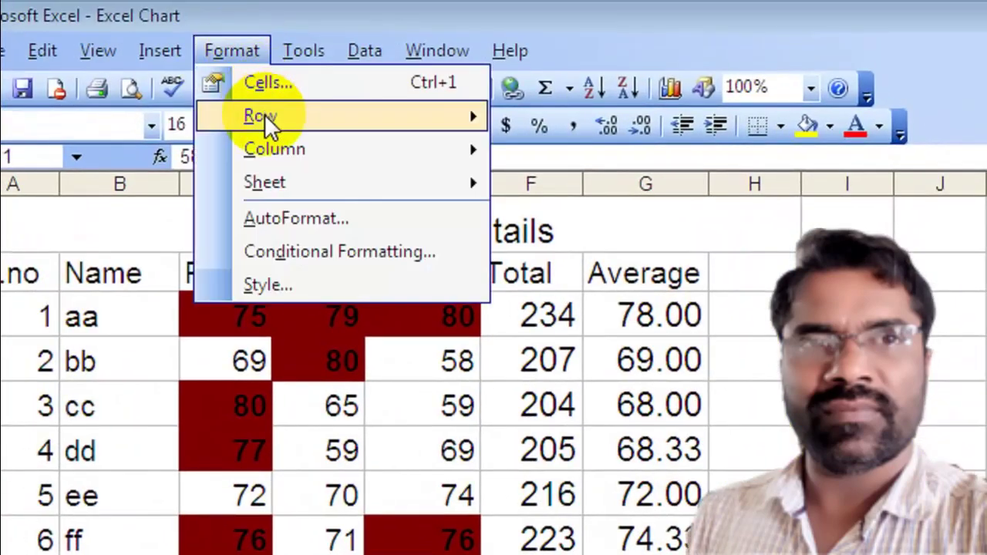
{"action": "mouse_move", "coordinate": [262, 120]}
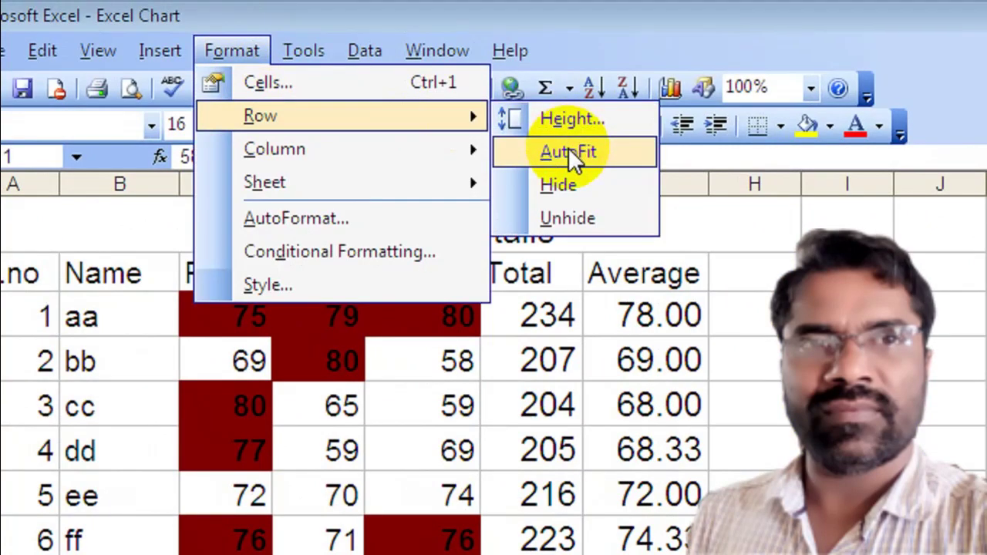
{"action": "left_click", "coordinate": [568, 121]}
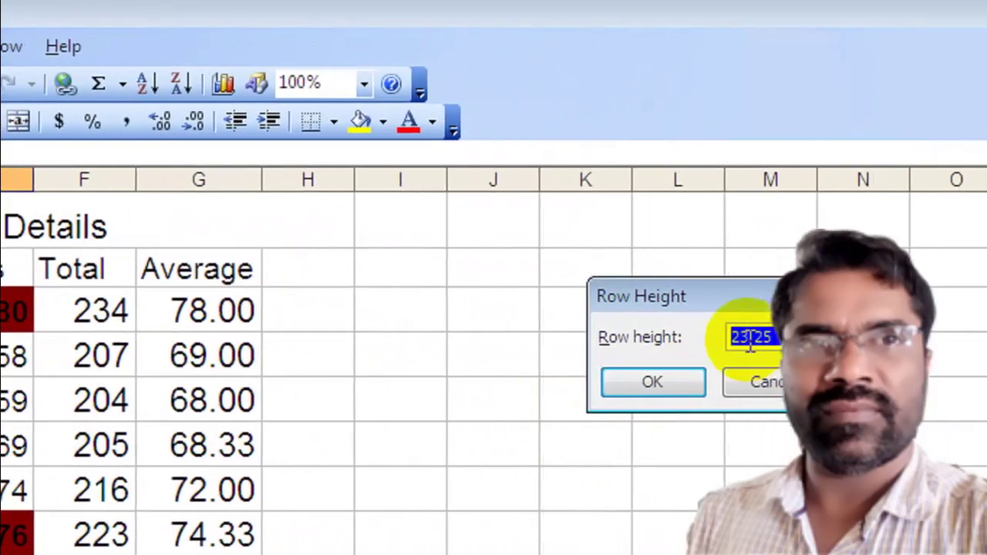
{"action": "left_click_drag", "start_coordinate": [749, 337], "coordinate": [647, 337]}
{"action": "type", "text": "24"}
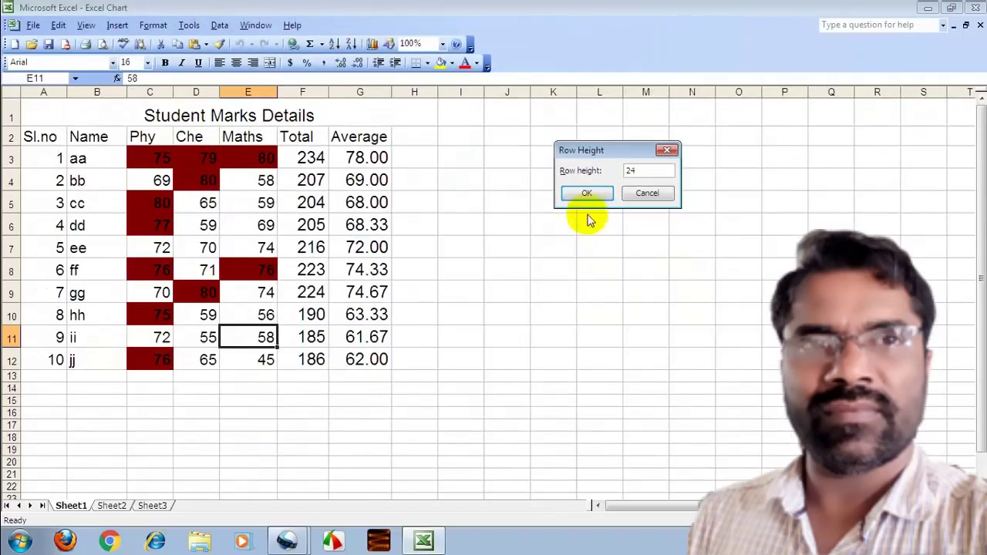
{"action": "left_click", "coordinate": [586, 193]}
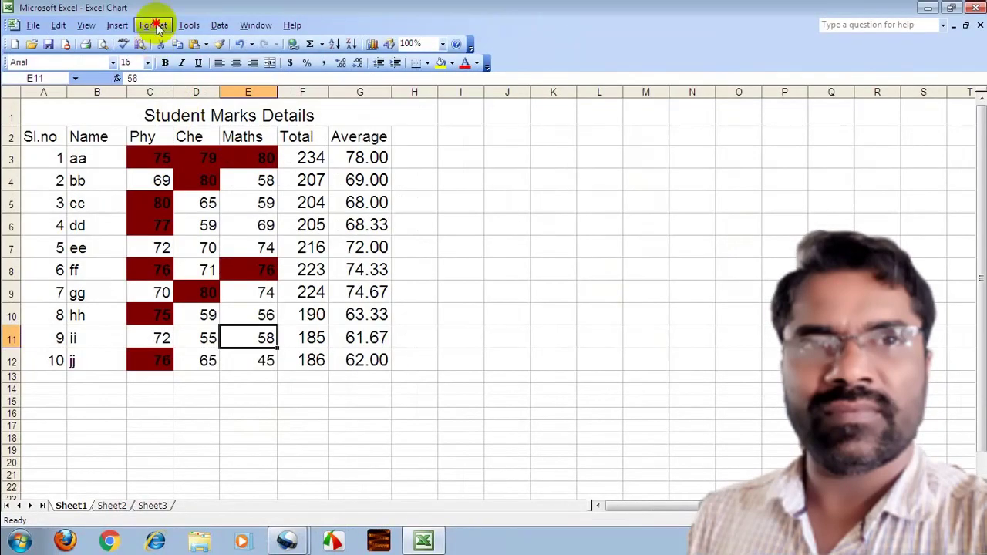
- Look through the Format menu and the Sheet1 tab options without making changes
{"action": "left_click", "coordinate": [148, 24]}
{"action": "mouse_move", "coordinate": [182, 77]}
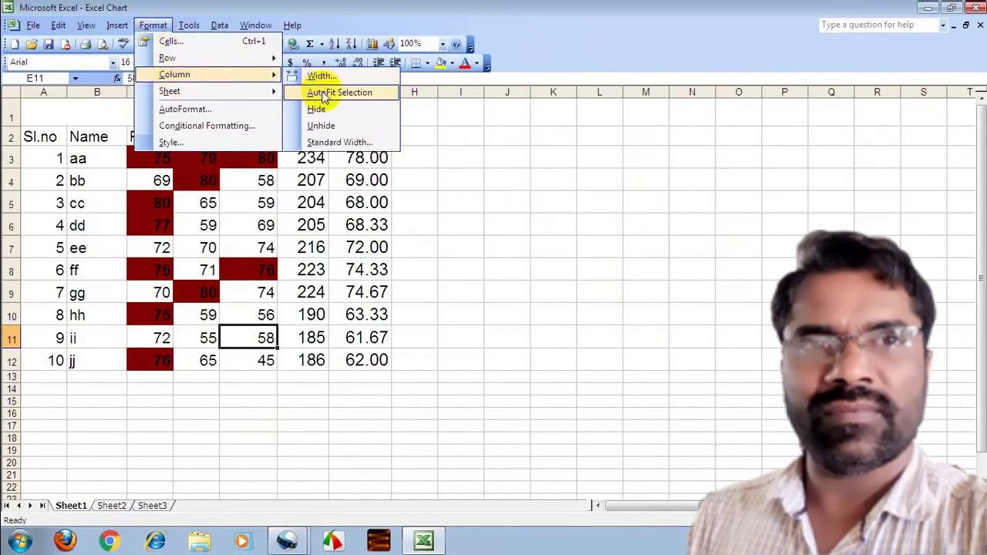
{"action": "mouse_move", "coordinate": [235, 90]}
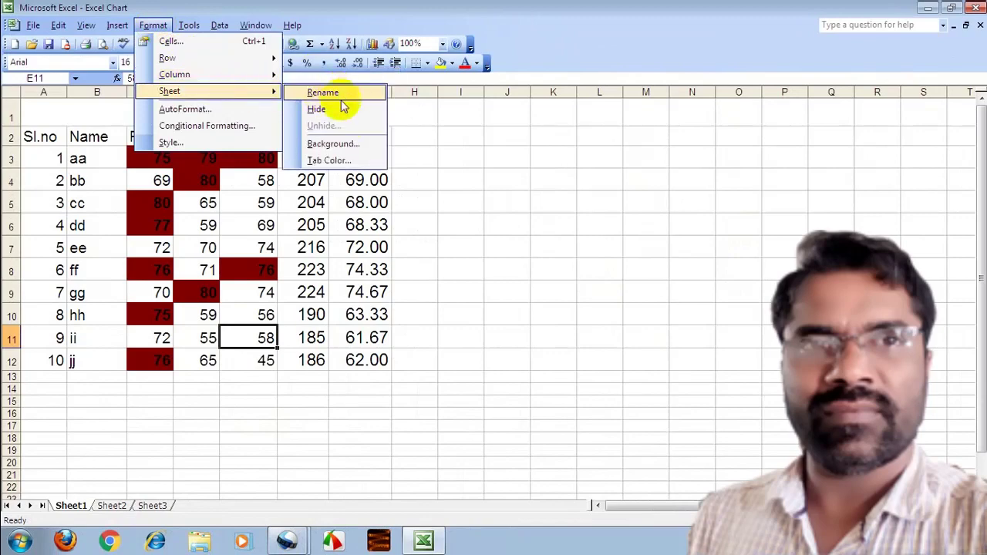
{"action": "right_click", "coordinate": [73, 506]}
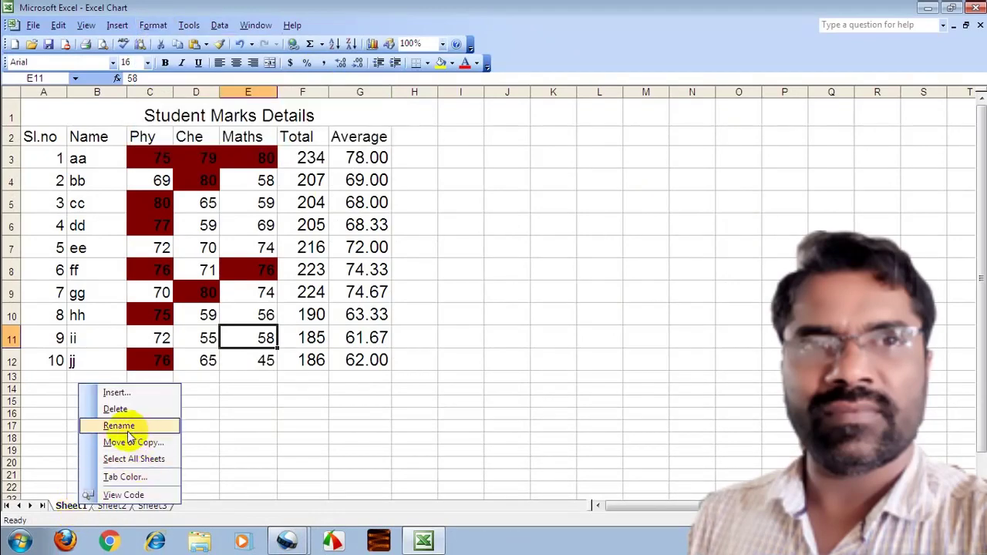
{"action": "left_click", "coordinate": [151, 25]}
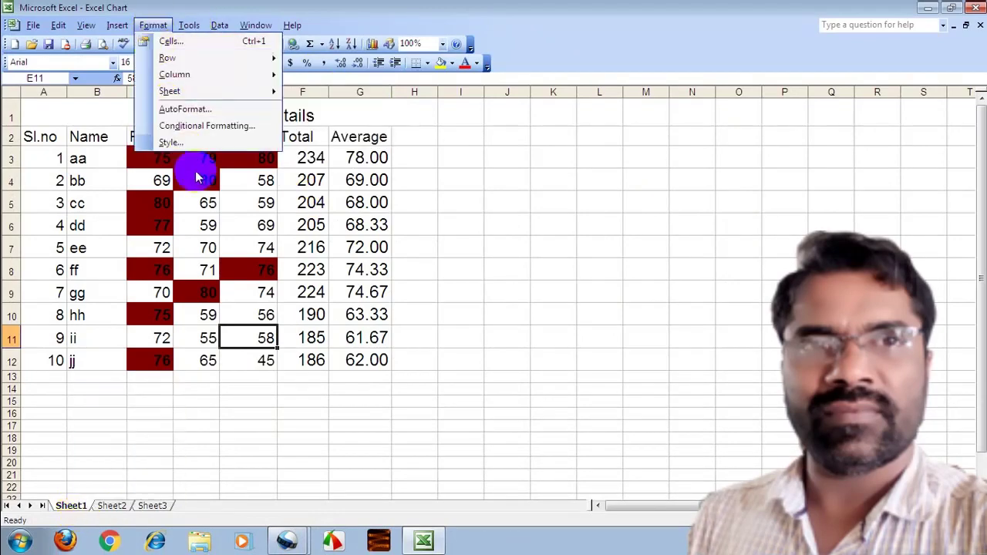
- Try the Comma [0] cell style, then cancel so styles stay unchanged
{"action": "left_click", "coordinate": [171, 144]}
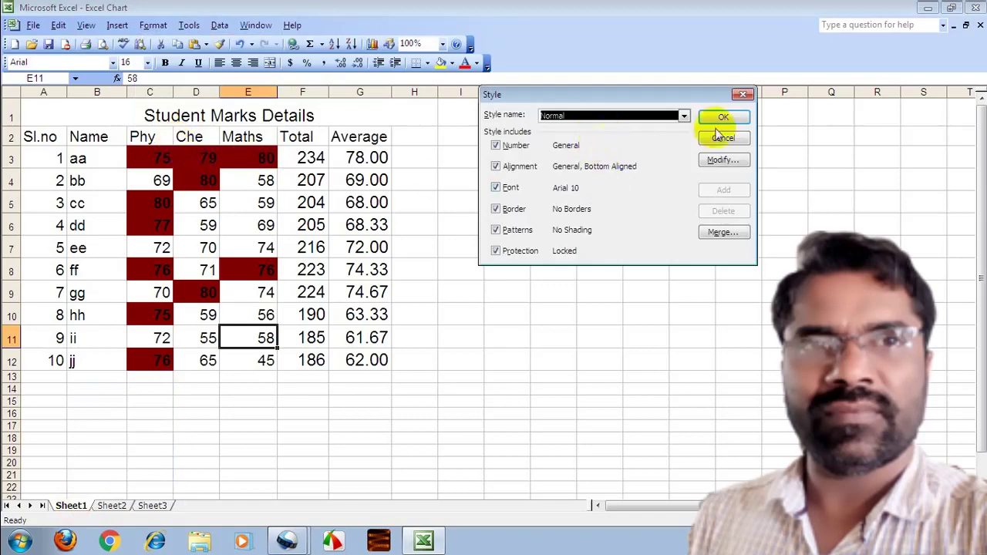
{"action": "left_click", "coordinate": [683, 116]}
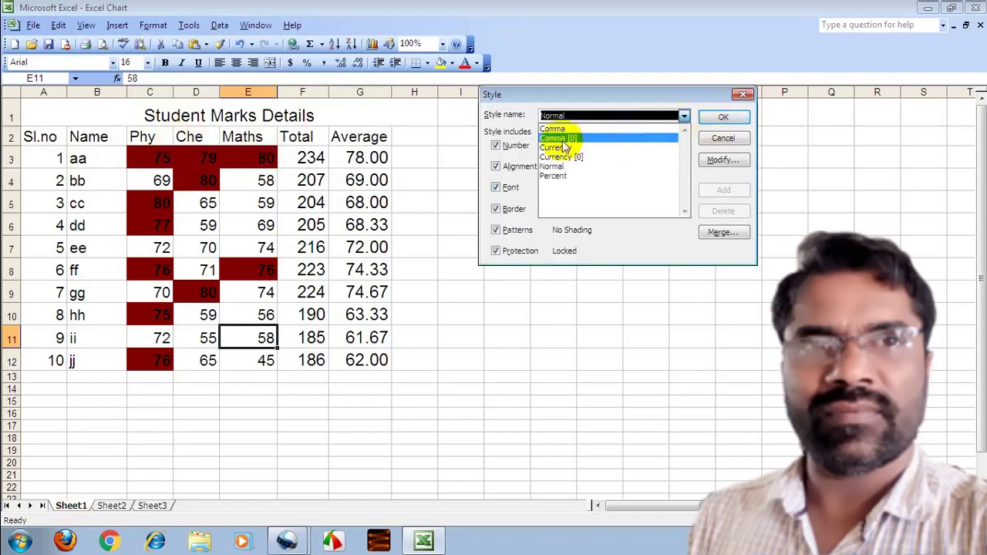
{"action": "left_click", "coordinate": [555, 136]}
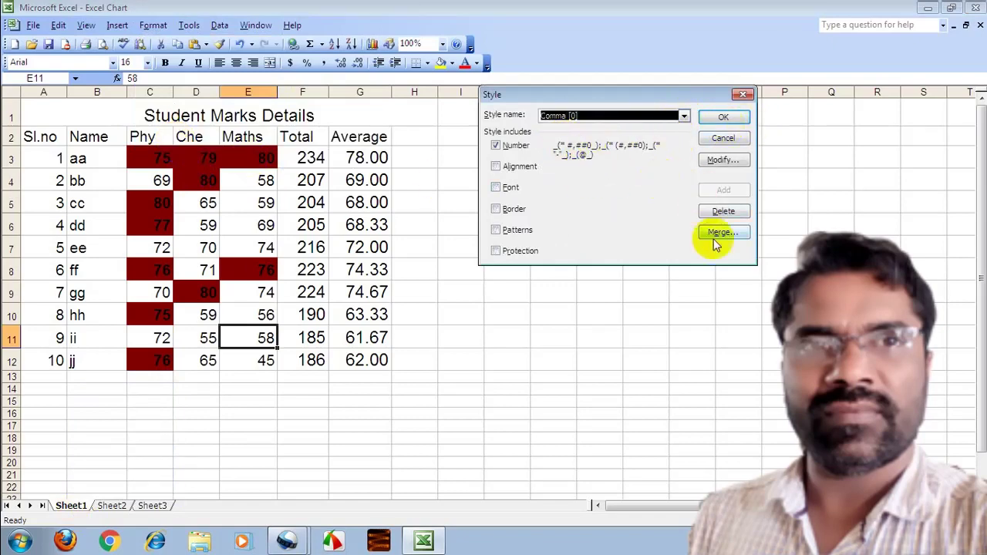
{"action": "left_click", "coordinate": [730, 138]}
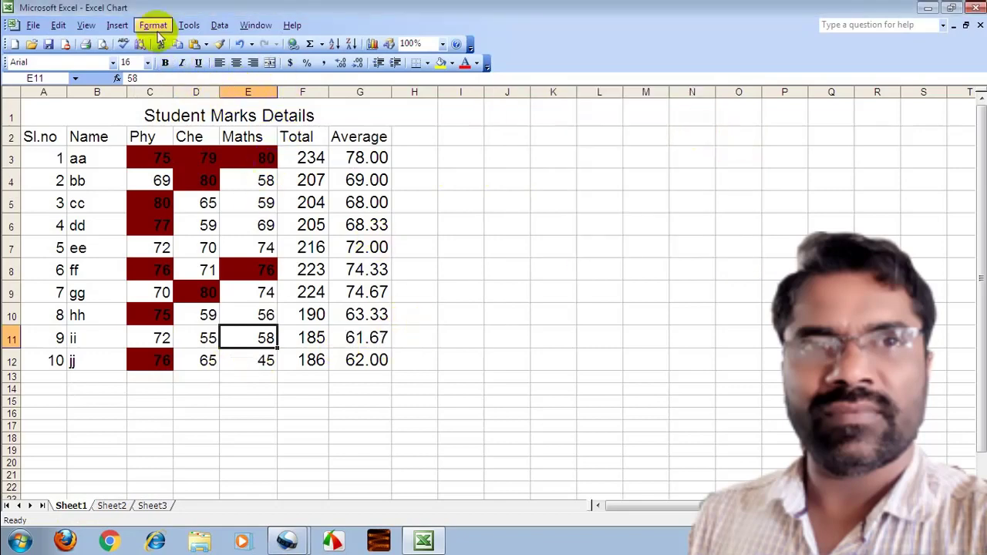
{"action": "left_click", "coordinate": [218, 28]}
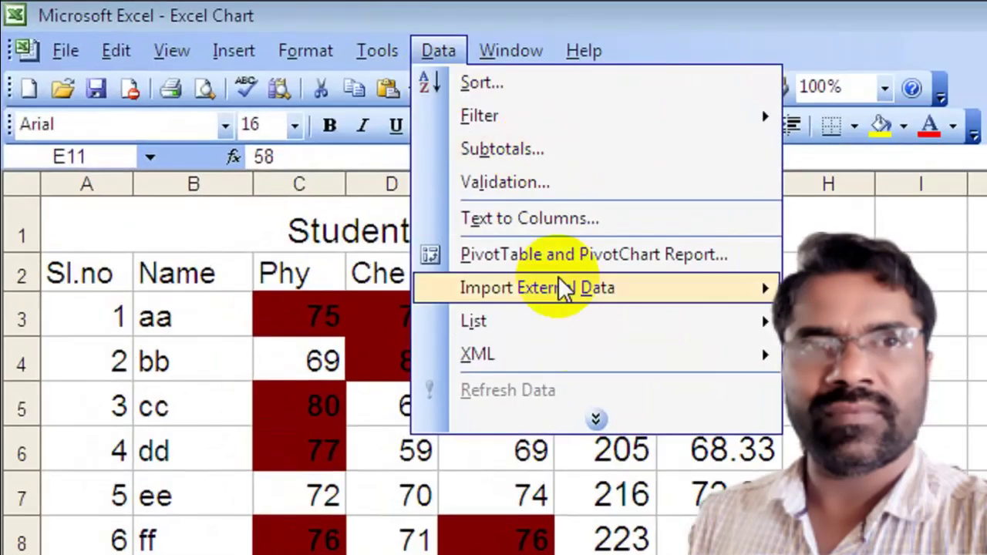
- Expand the full Data menu, close it, and select cell J2
{"action": "left_click", "coordinate": [298, 211]}
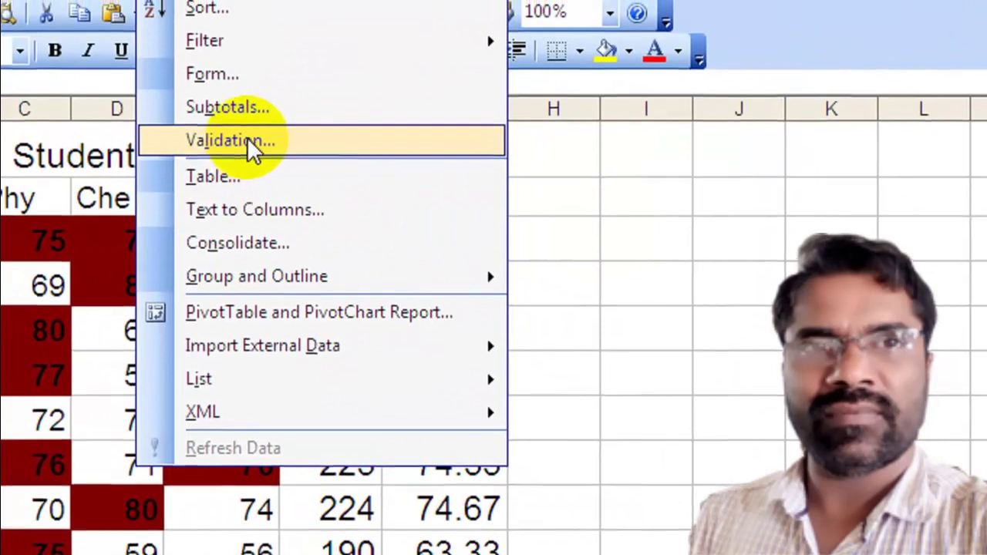
{"action": "left_click", "coordinate": [658, 316]}
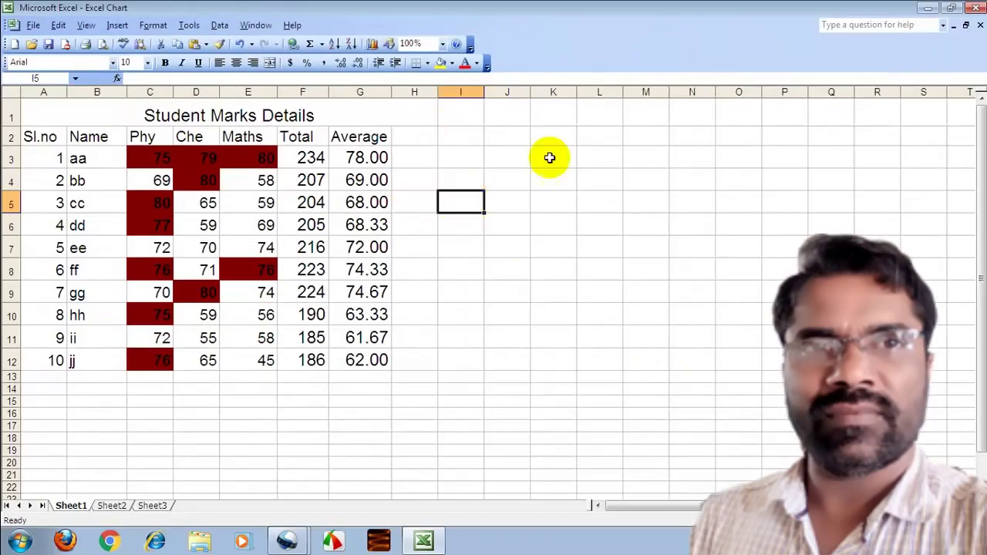
{"action": "left_click", "coordinate": [503, 137]}
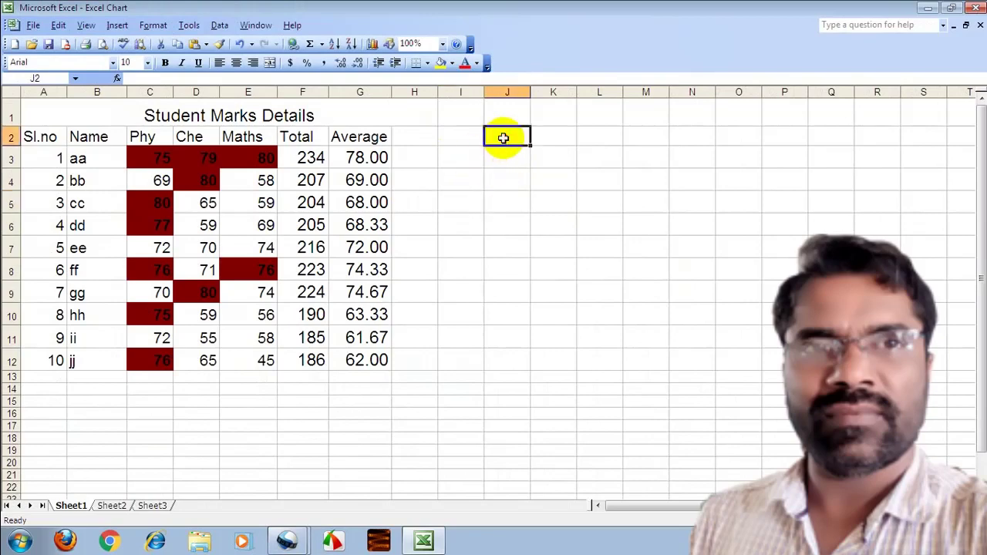
- Enter the heading 'Sudent Name' in J2, widen column J, and select the student names B3:B12
{"action": "type", "text": "Sudent Name"}
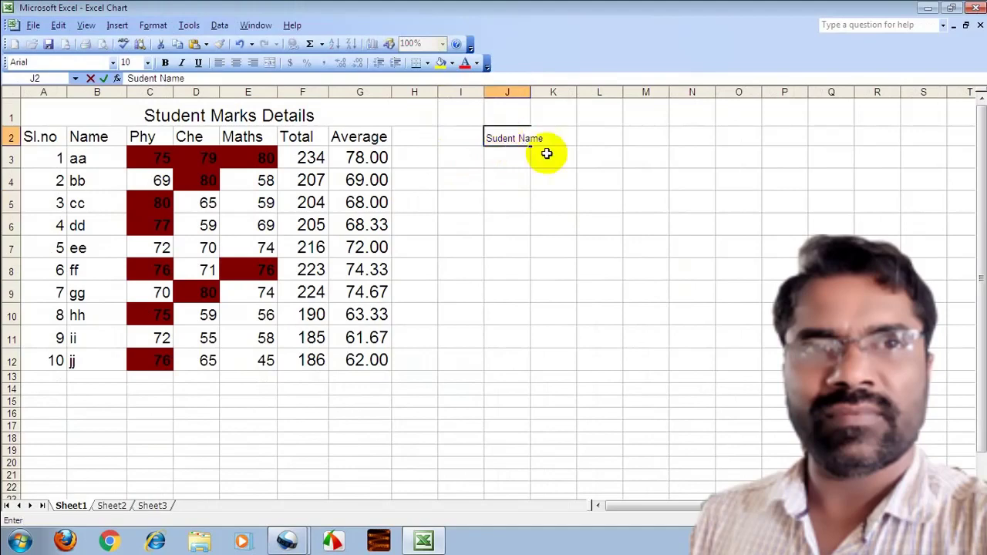
{"action": "left_click", "coordinate": [647, 202]}
{"action": "left_click_drag", "start_coordinate": [530, 93], "coordinate": [578, 110]}
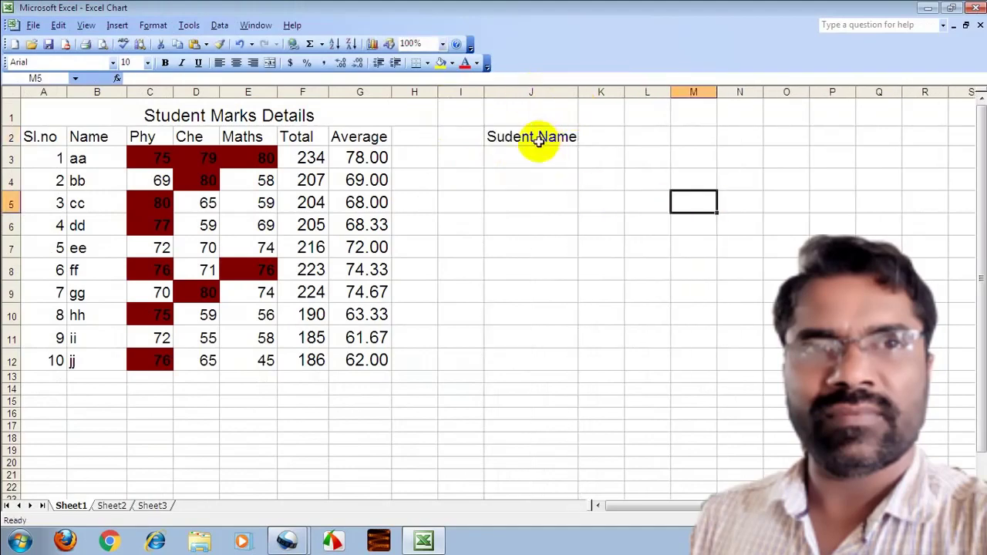
{"action": "left_click", "coordinate": [543, 154]}
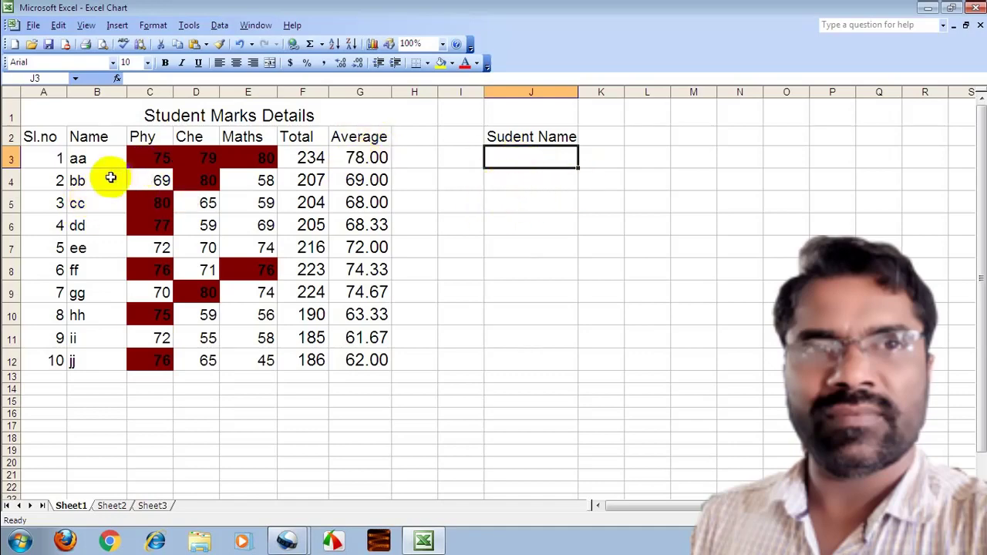
{"action": "left_click_drag", "start_coordinate": [87, 158], "coordinate": [75, 360]}
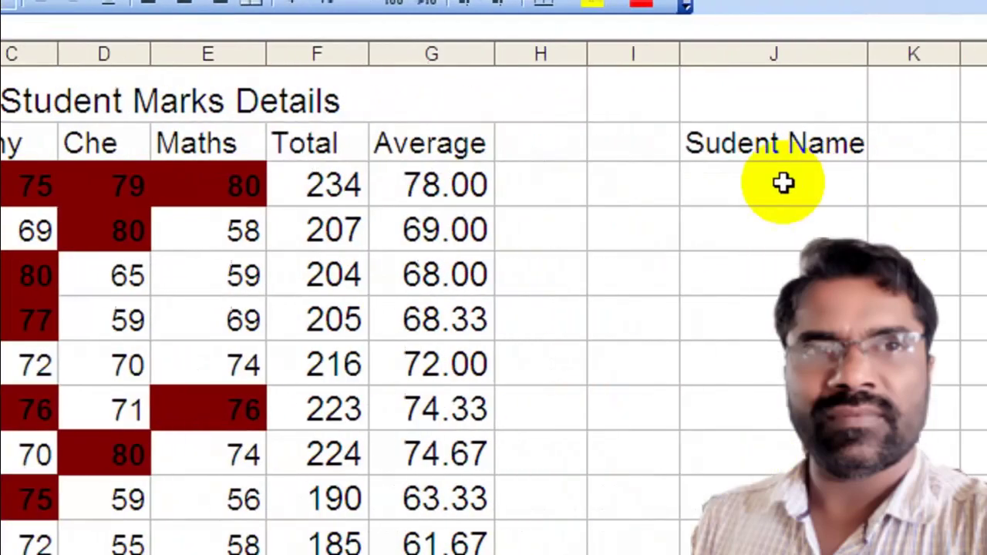
{"action": "left_click", "coordinate": [740, 182]}
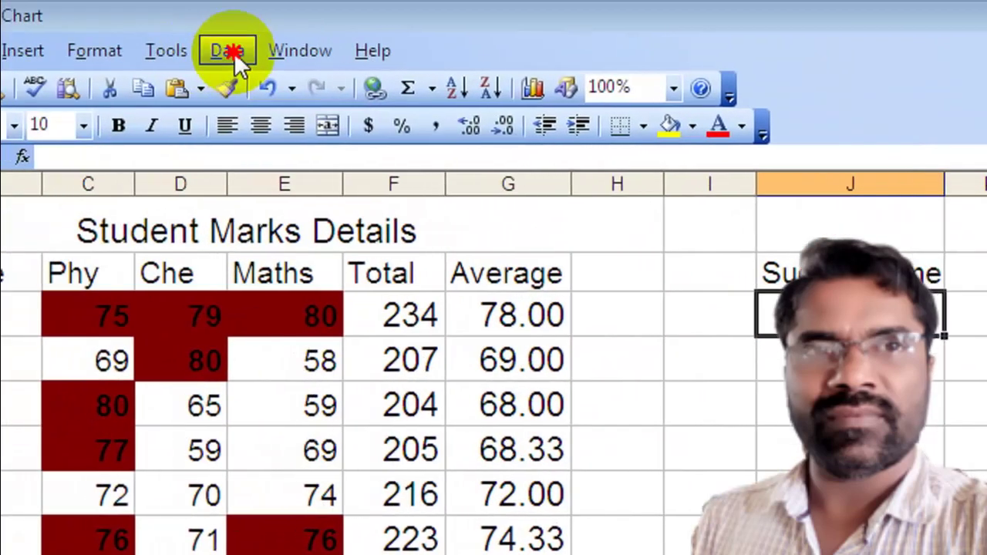
- Give J3 a List data validation with source =std
{"action": "left_click", "coordinate": [181, 45]}
{"action": "left_click", "coordinate": [307, 183]}
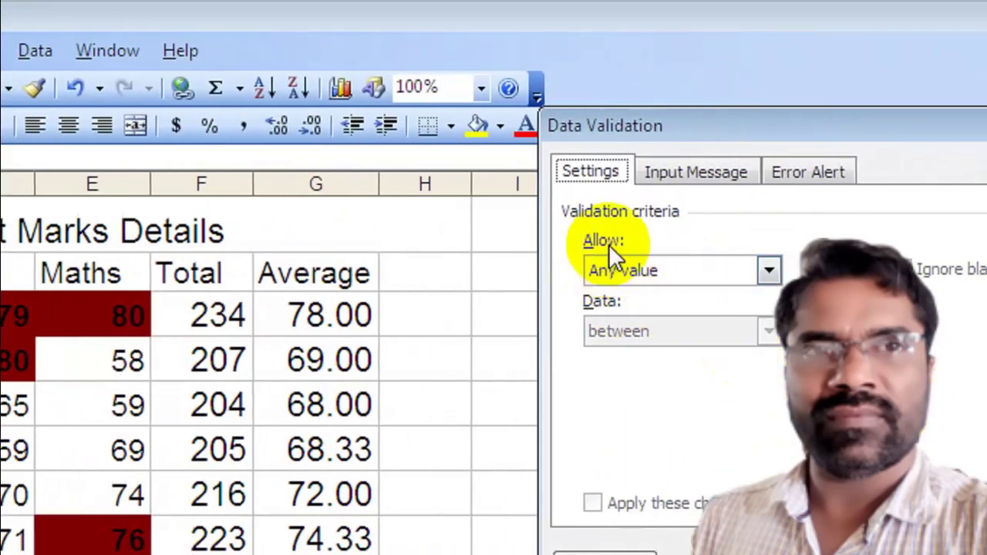
{"action": "left_click", "coordinate": [619, 269]}
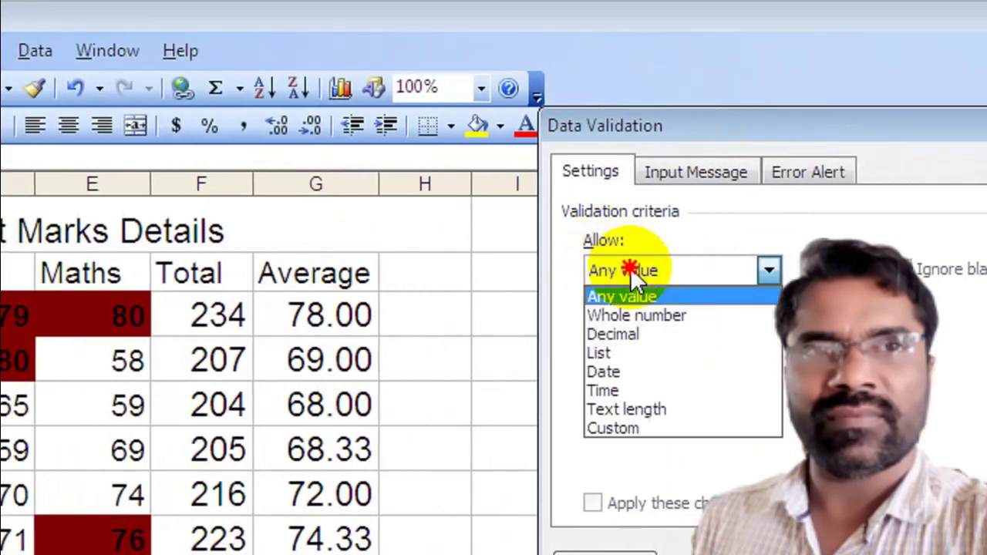
{"action": "left_click", "coordinate": [609, 351]}
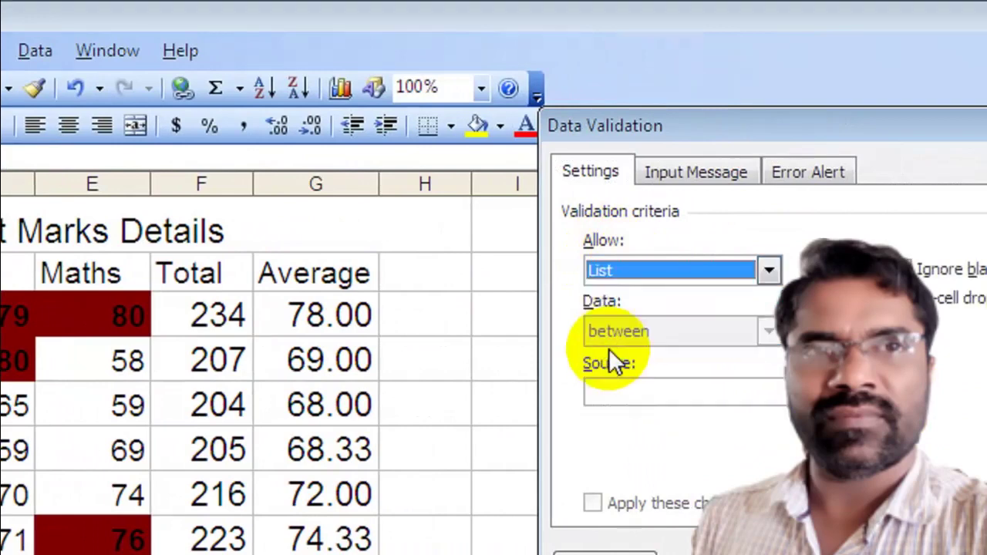
{"action": "left_click", "coordinate": [611, 392]}
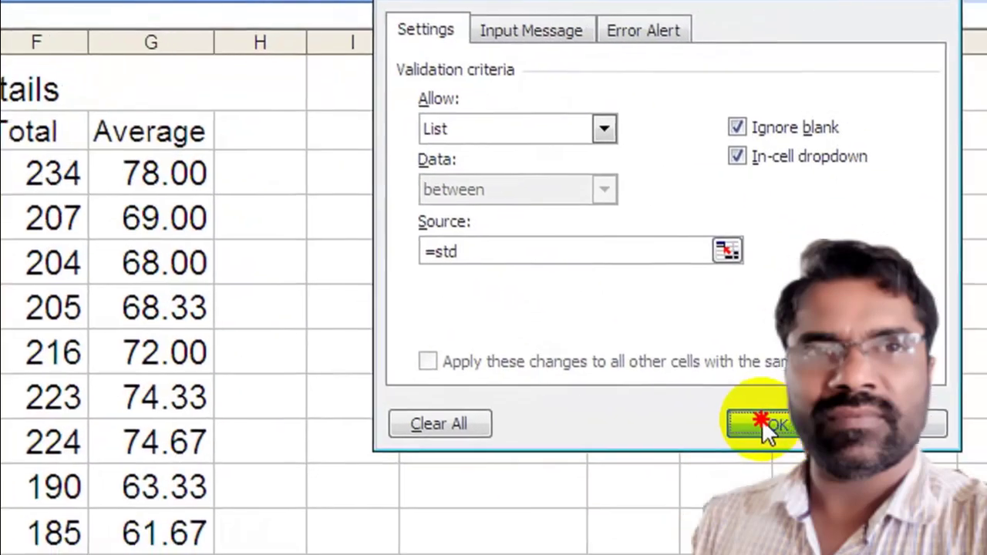
{"action": "left_click", "coordinate": [918, 554]}
- Try aa and cc from J3's drop-down, finally setting it to ff
{"action": "left_click", "coordinate": [584, 180]}
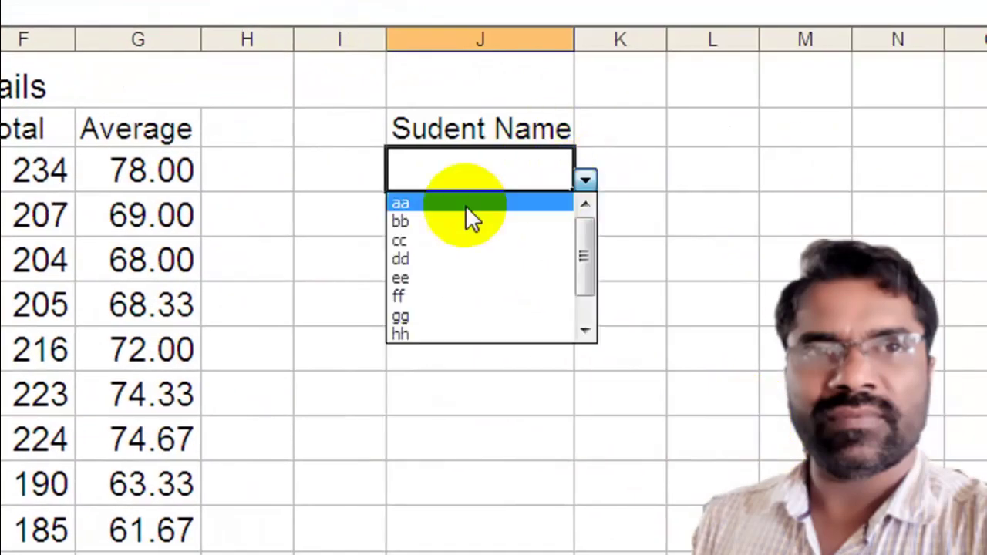
{"action": "left_click", "coordinate": [406, 200]}
{"action": "left_click", "coordinate": [586, 179]}
{"action": "left_click", "coordinate": [414, 238]}
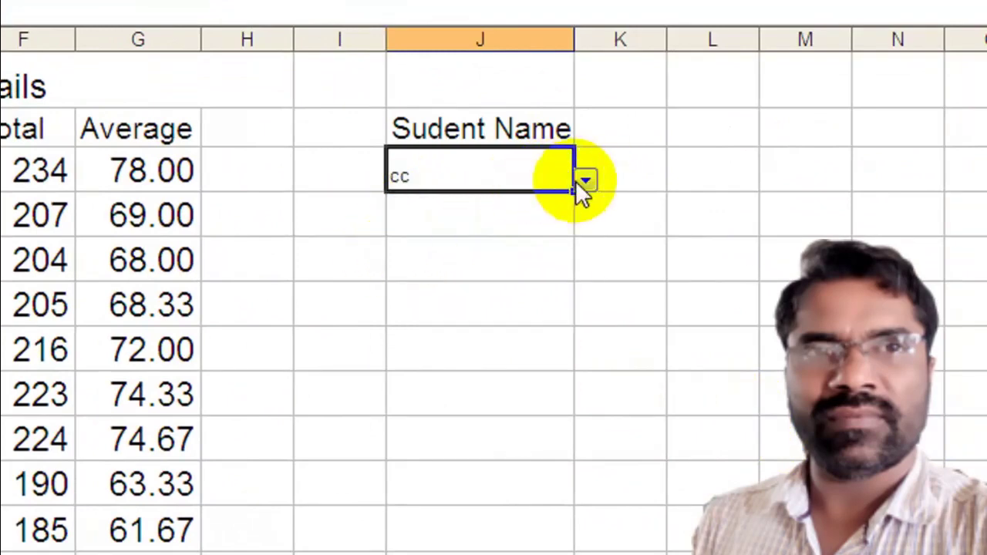
{"action": "left_click", "coordinate": [584, 180]}
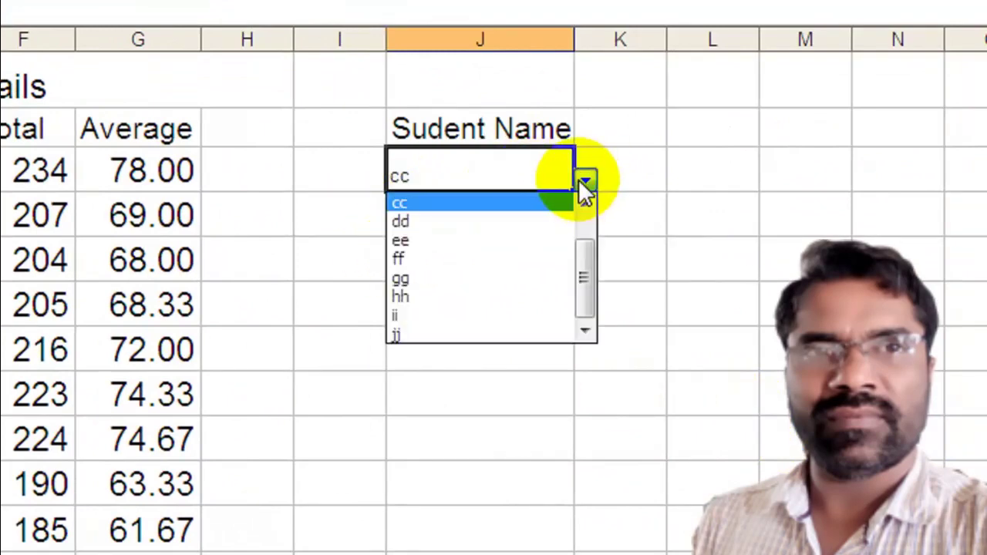
{"action": "left_click", "coordinate": [402, 260]}
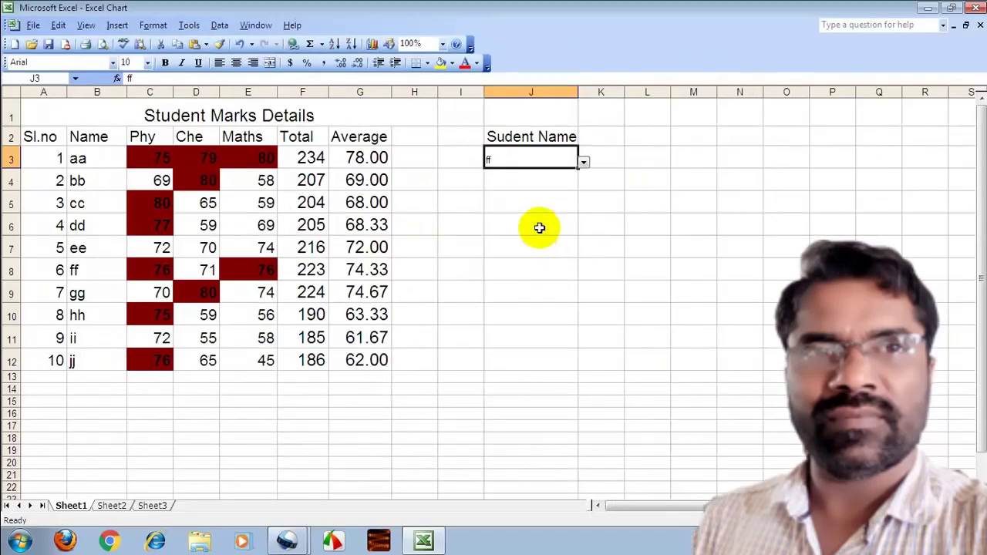
{"action": "left_click", "coordinate": [523, 251]}
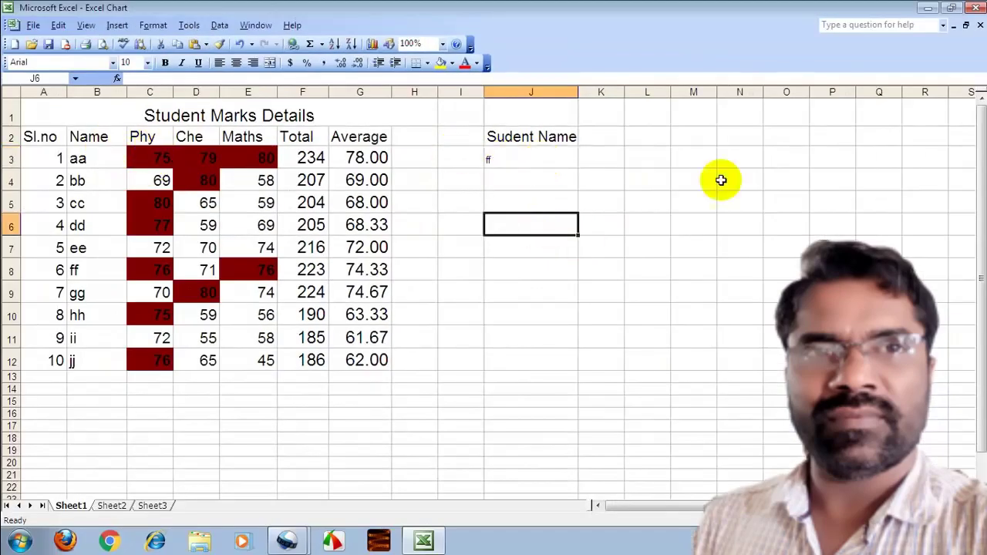
- Copy the Phy to Average headings from C2:G2 into K2:O2 and widen columns M and O
{"action": "left_click_drag", "start_coordinate": [141, 137], "coordinate": [349, 137]}
{"action": "key", "text": "ctrl+c"}
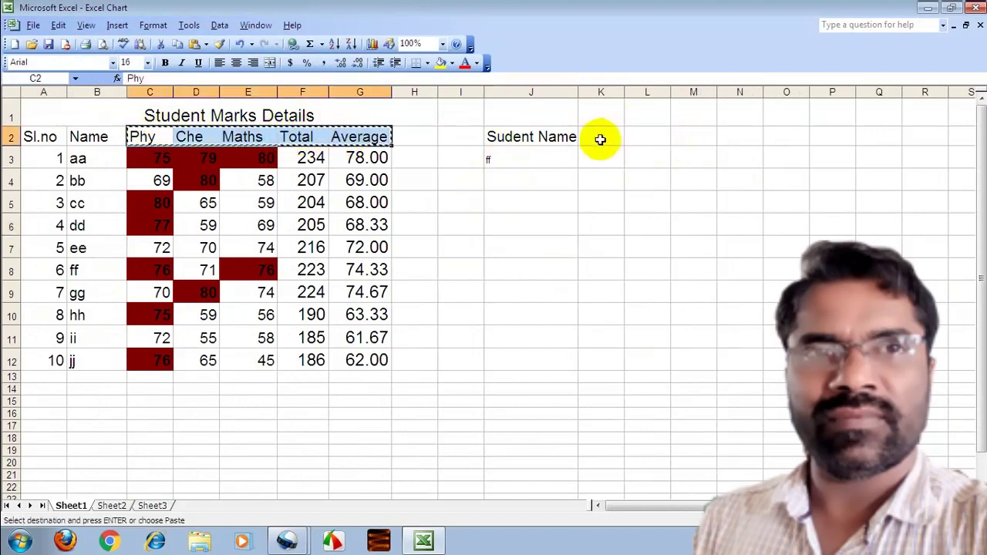
{"action": "left_click", "coordinate": [600, 137]}
{"action": "key", "text": "ctrl+v"}
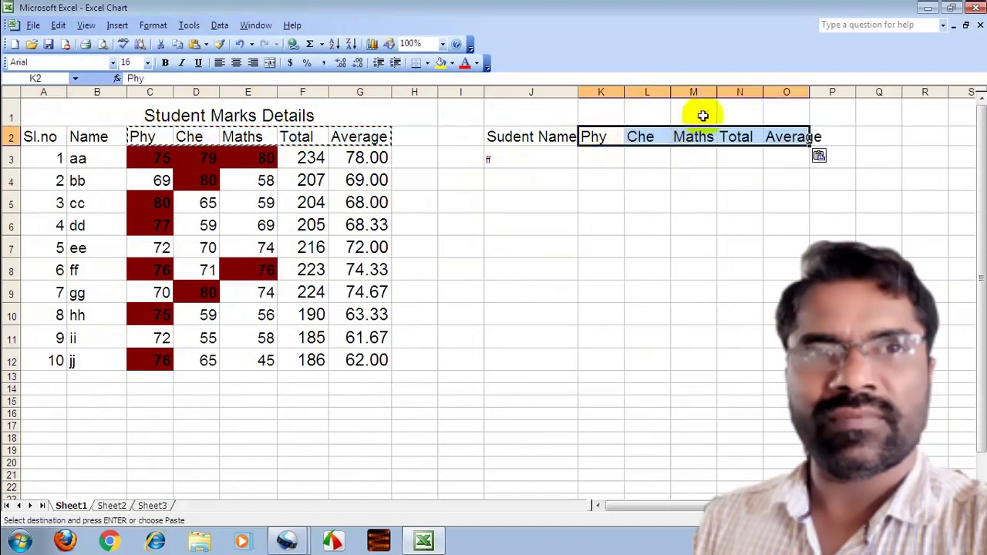
{"action": "left_click_drag", "start_coordinate": [717, 92], "coordinate": [730, 92]}
{"action": "left_click_drag", "start_coordinate": [824, 92], "coordinate": [843, 105]}
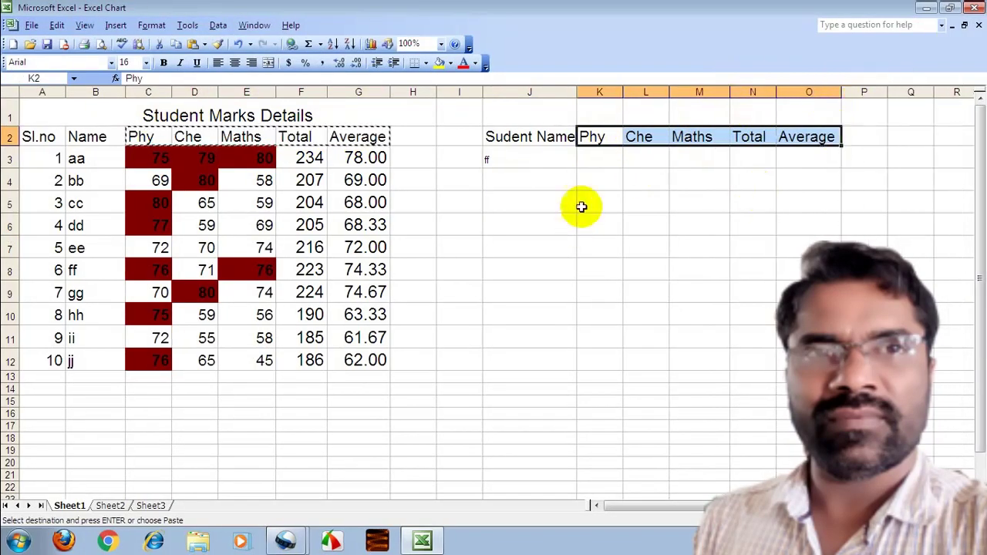
{"action": "left_click", "coordinate": [605, 163]}
{"action": "type", "text": "=vlookup"}
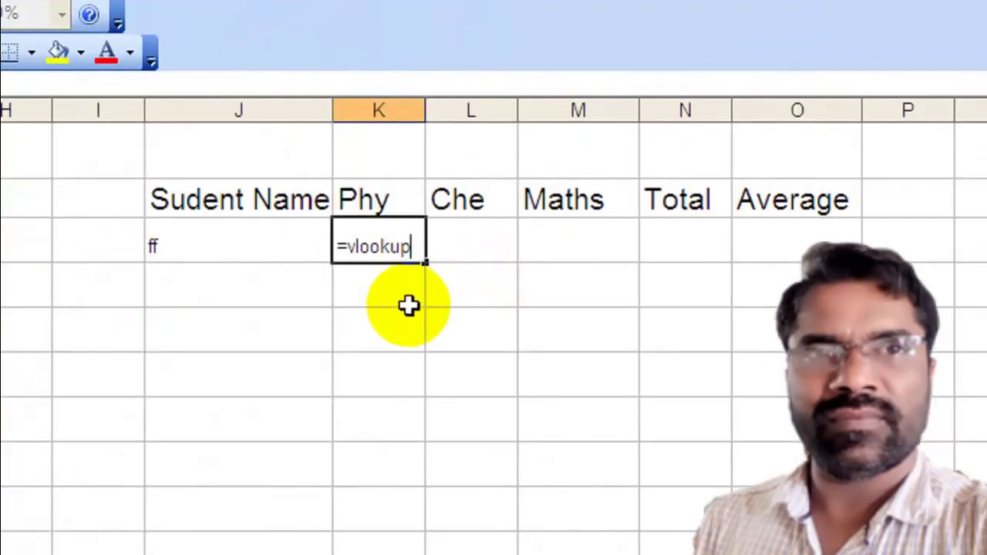
- Complete =vlookup(J3,B3:G12,2,0) in K3, returning 76 as ff's Phy mark
{"action": "type", "text": "("}
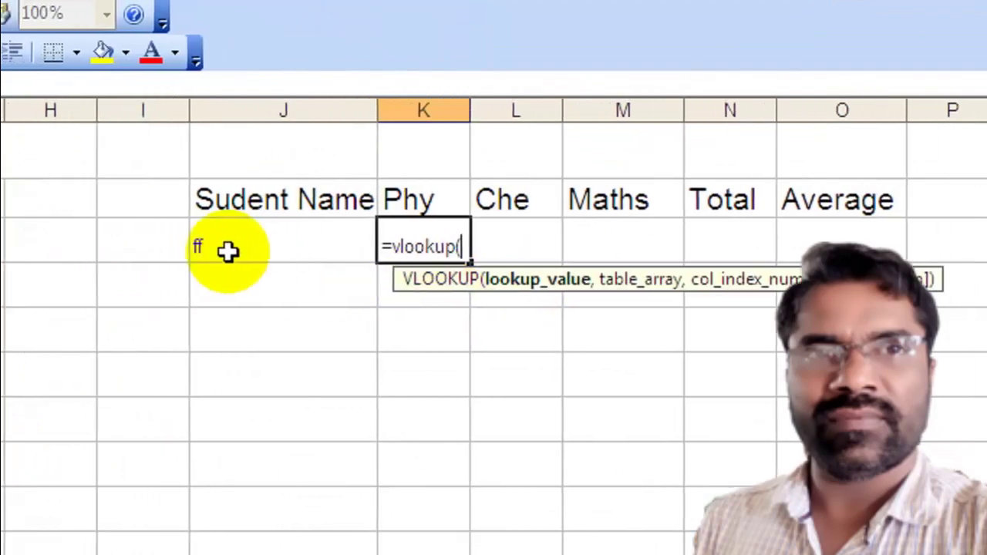
{"action": "left_click", "coordinate": [247, 245]}
{"action": "type", "text": ","}
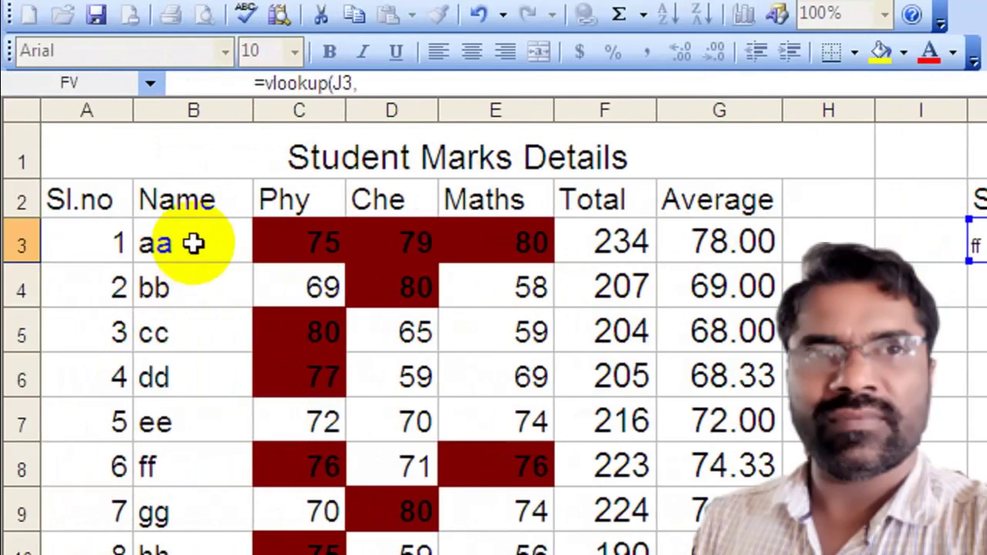
{"action": "mouse_move", "coordinate": [192, 228]}
{"action": "left_mouse_down"}
{"action": "mouse_move", "coordinate": [303, 472]}
{"action": "mouse_move", "coordinate": [684, 420]}
{"action": "left_mouse_up"}
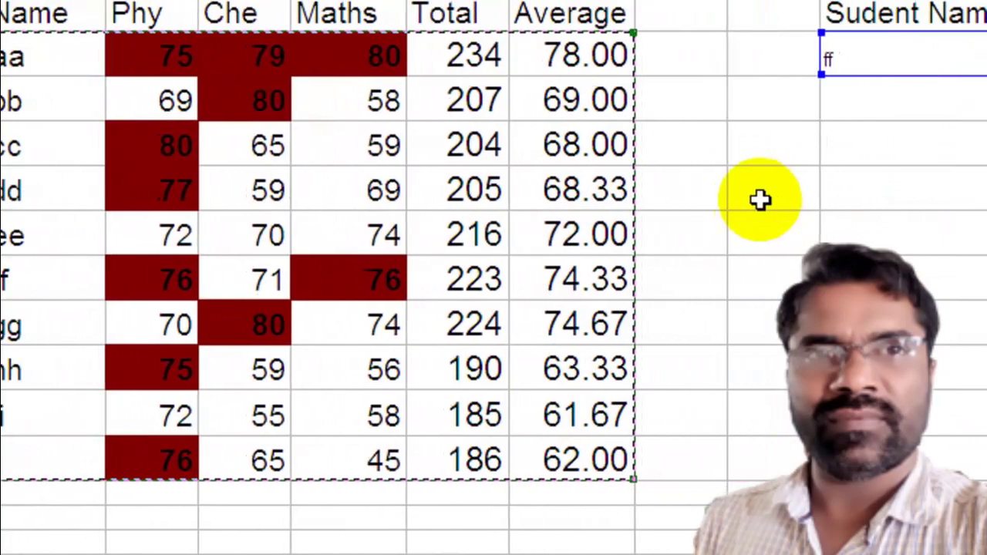
{"action": "type", "text": ","}
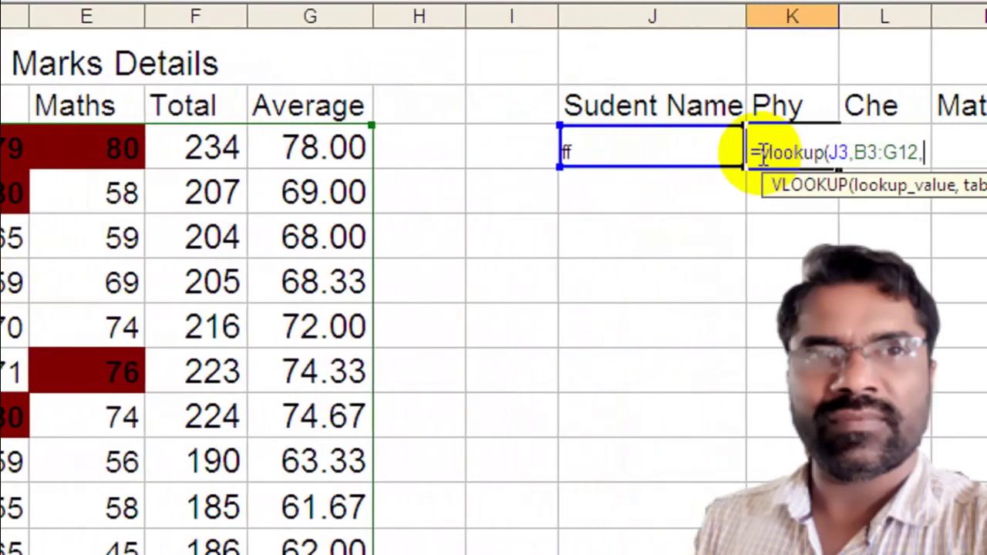
{"action": "type", "text": "2,0"}
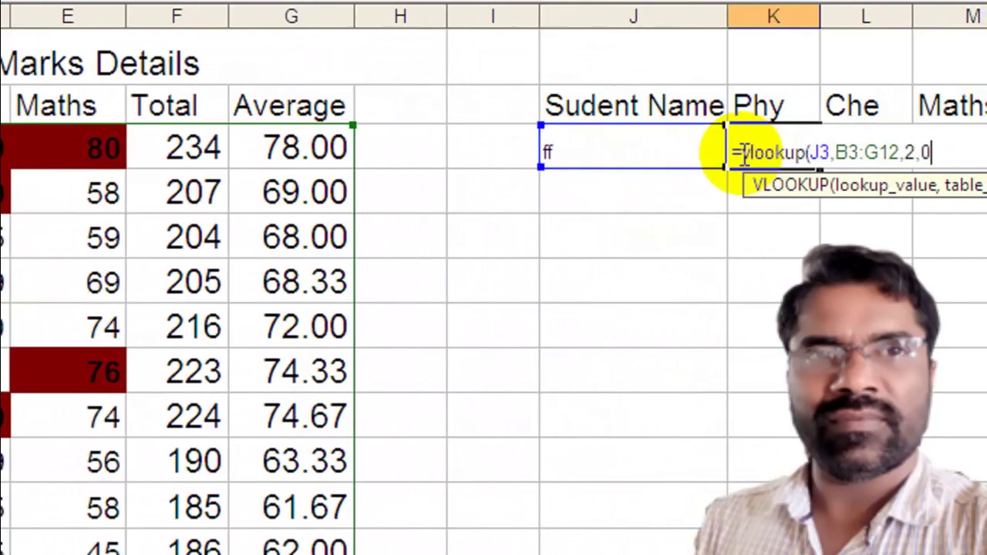
{"action": "key", "text": "Return"}
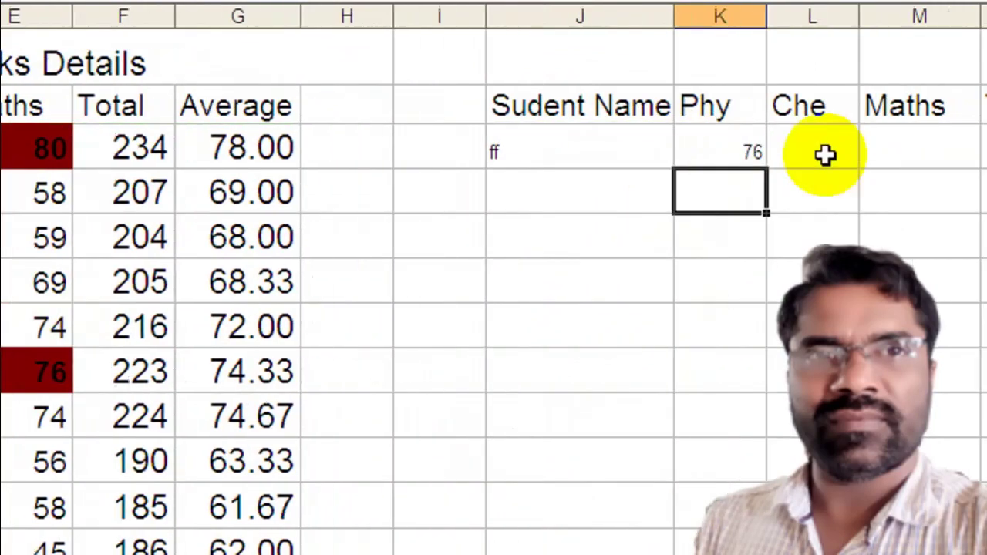
{"action": "left_click", "coordinate": [714, 146]}
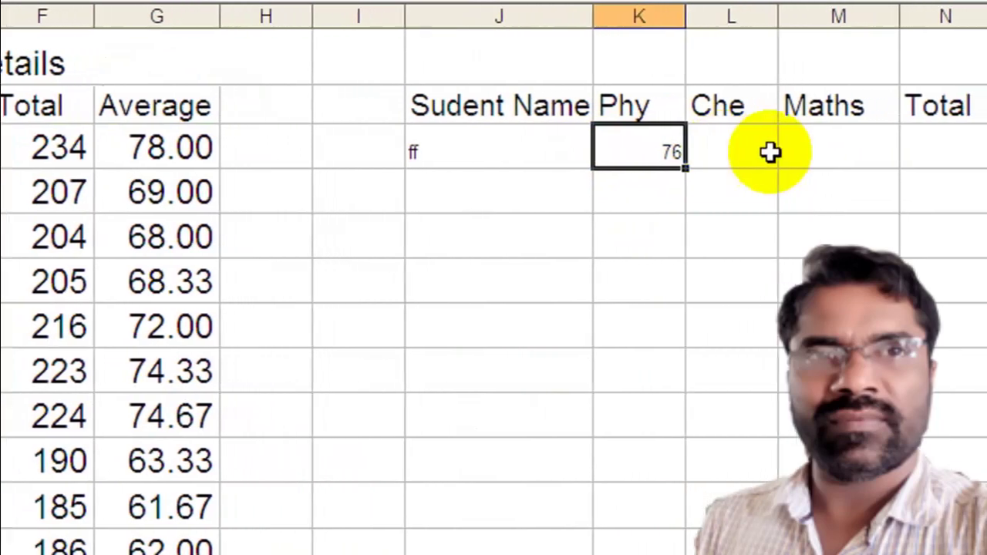
{"action": "left_click", "coordinate": [677, 150]}
- Enter =vlookup(J3,B3:G12,3,0) in L3, returning 71 as ff's Che mark
{"action": "type", "text": "=vlook"}
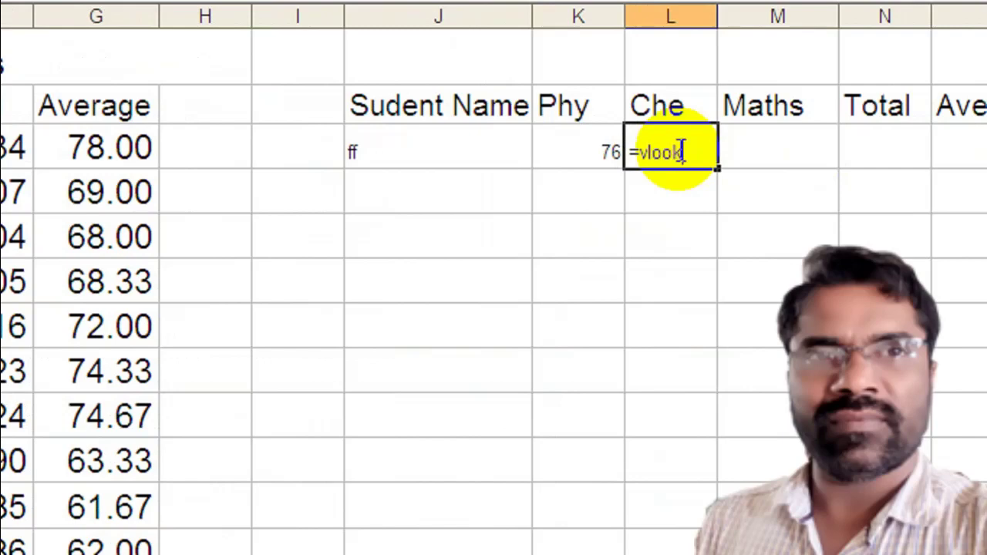
{"action": "type", "text": "("}
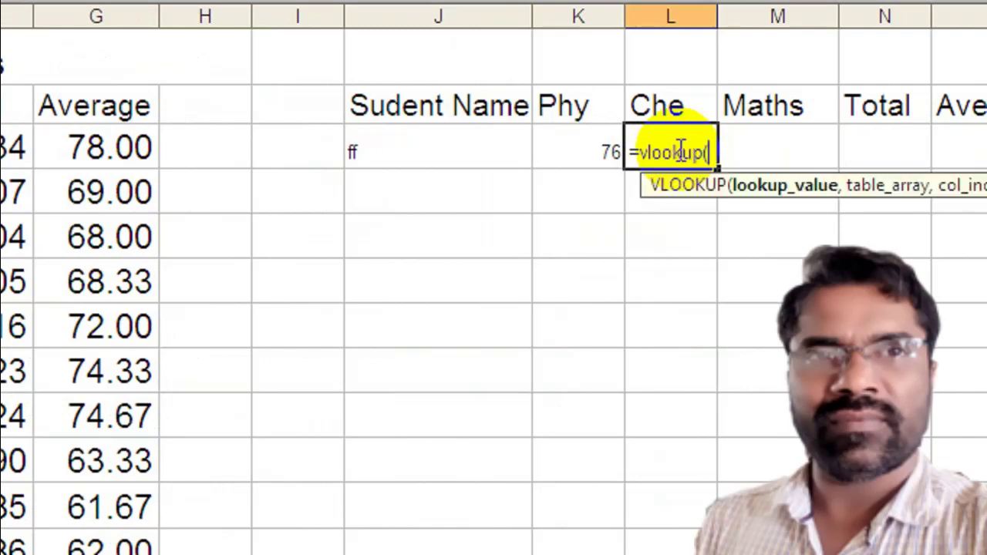
{"action": "left_click", "coordinate": [408, 155]}
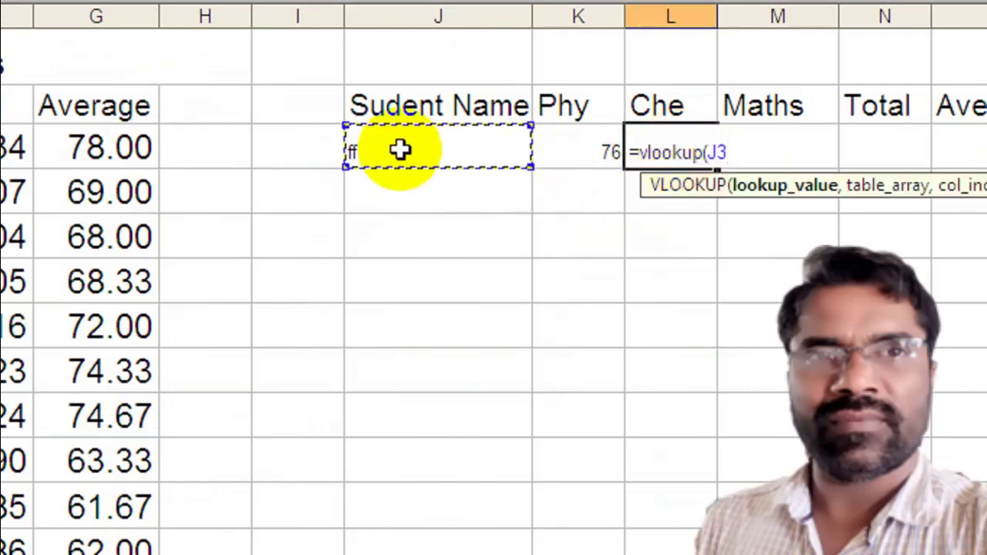
{"action": "type", "text": ","}
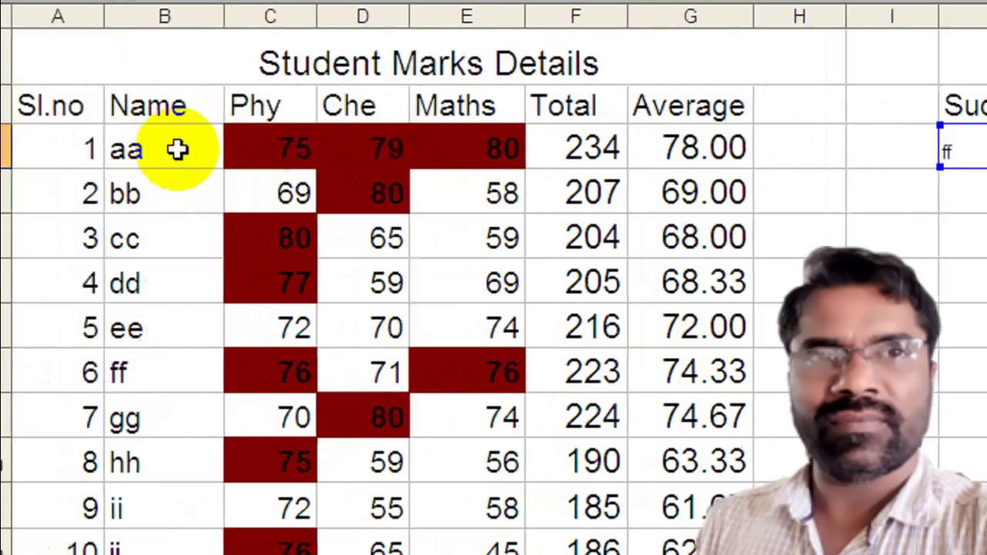
{"action": "left_click_drag", "start_coordinate": [31, 145], "coordinate": [500, 482]}
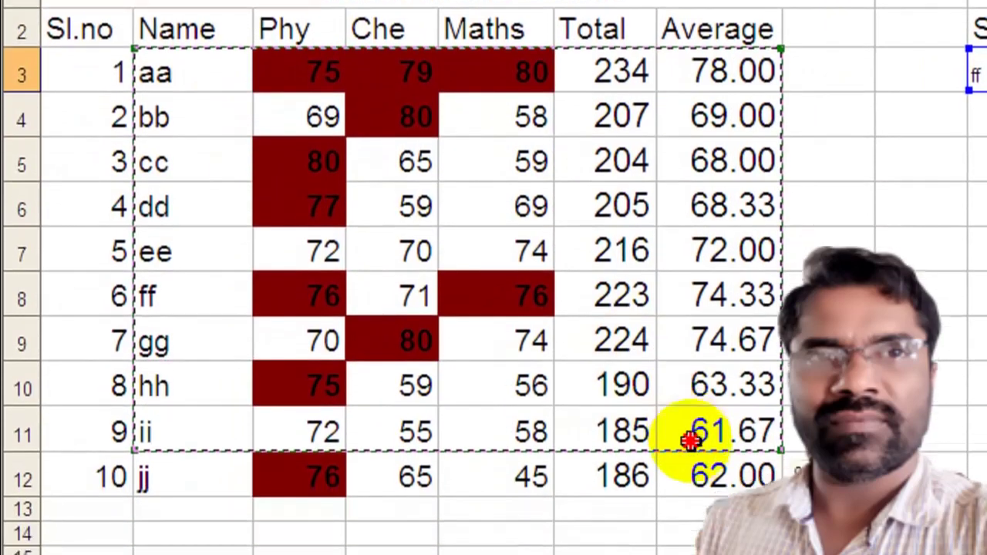
{"action": "left_click_drag", "start_coordinate": [668, 460], "coordinate": [687, 440]}
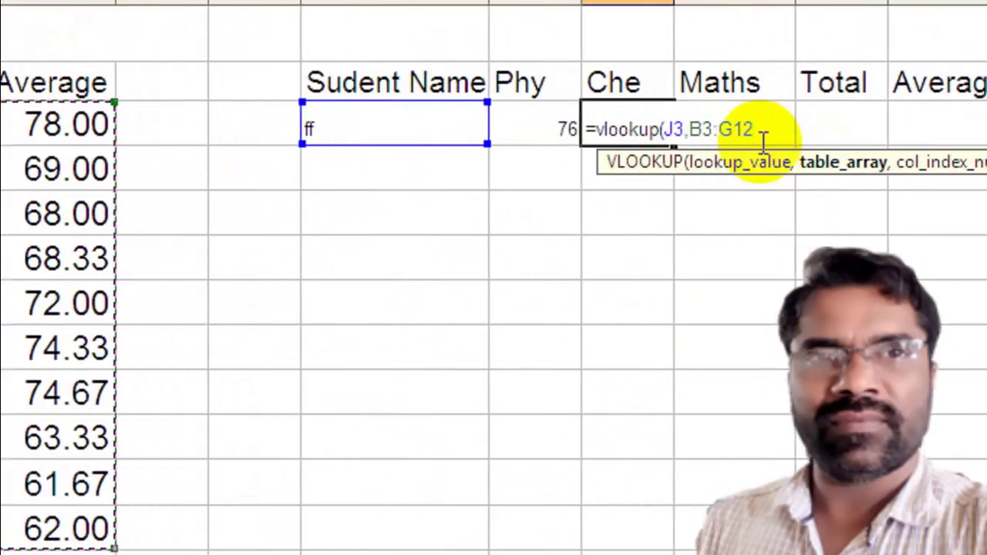
{"action": "type", "text": ",3"}
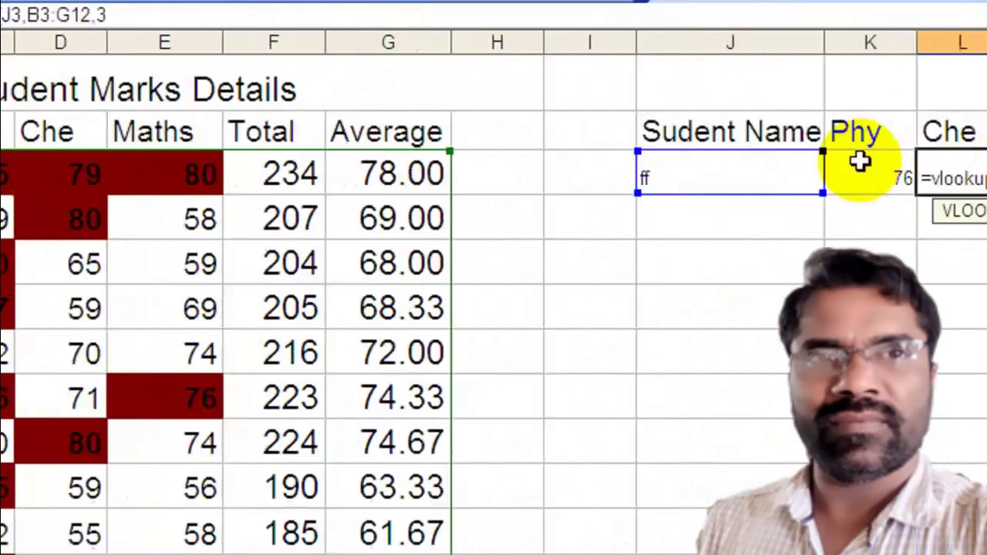
{"action": "type", "text": ",0"}
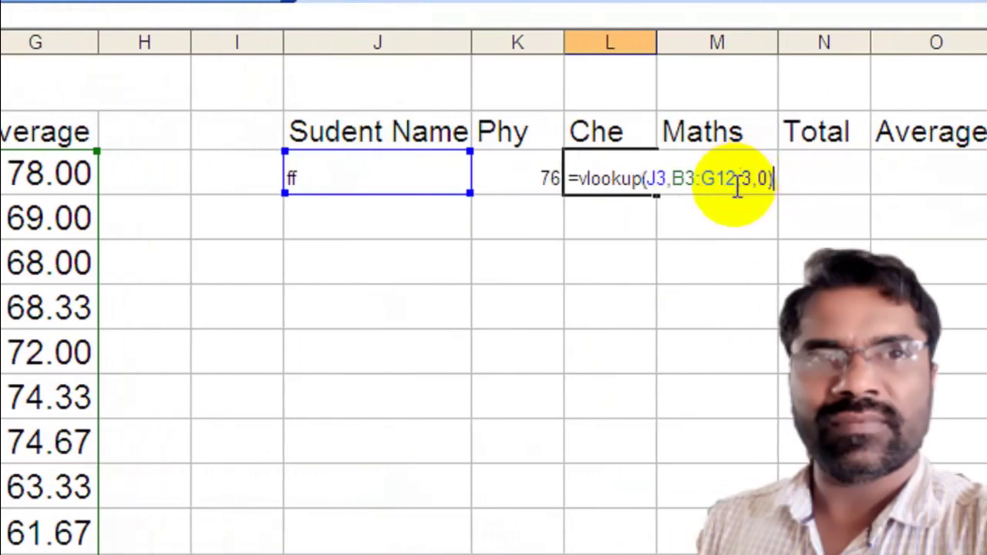
{"action": "key", "text": "Return"}
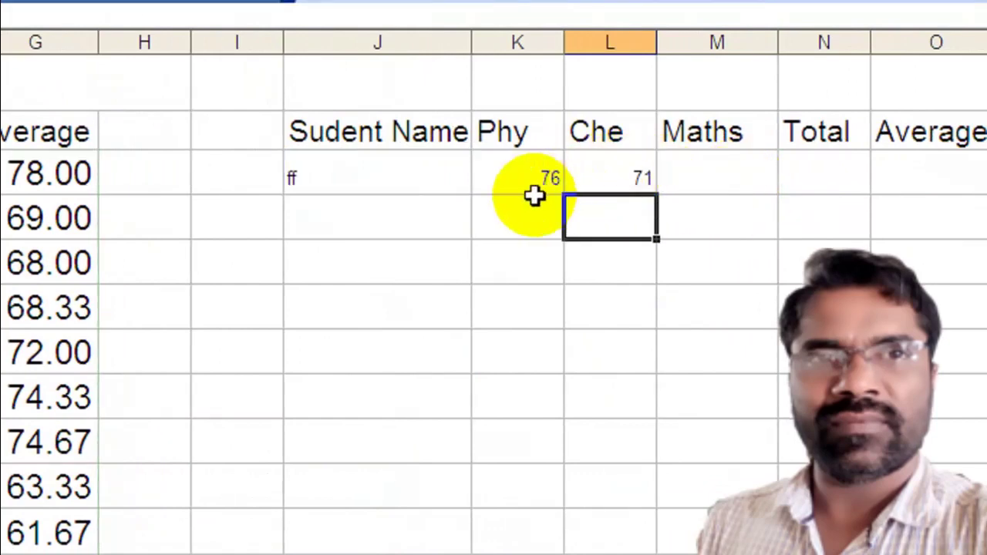
{"action": "left_click", "coordinate": [434, 173]}
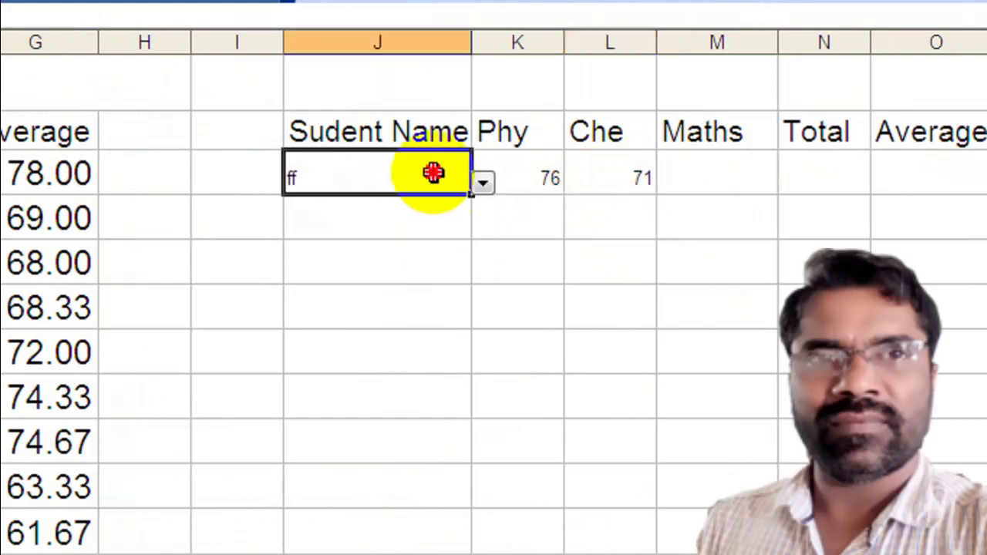
- Switch the J3 student to dd, then gg, then hh to check the Phy and Che lookups
{"action": "left_click", "coordinate": [483, 182]}
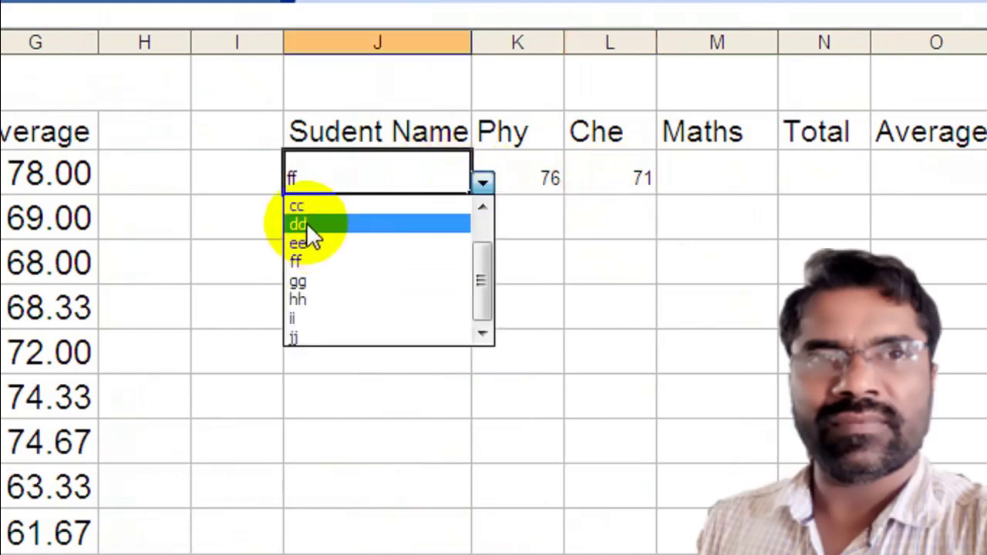
{"action": "left_click", "coordinate": [307, 225]}
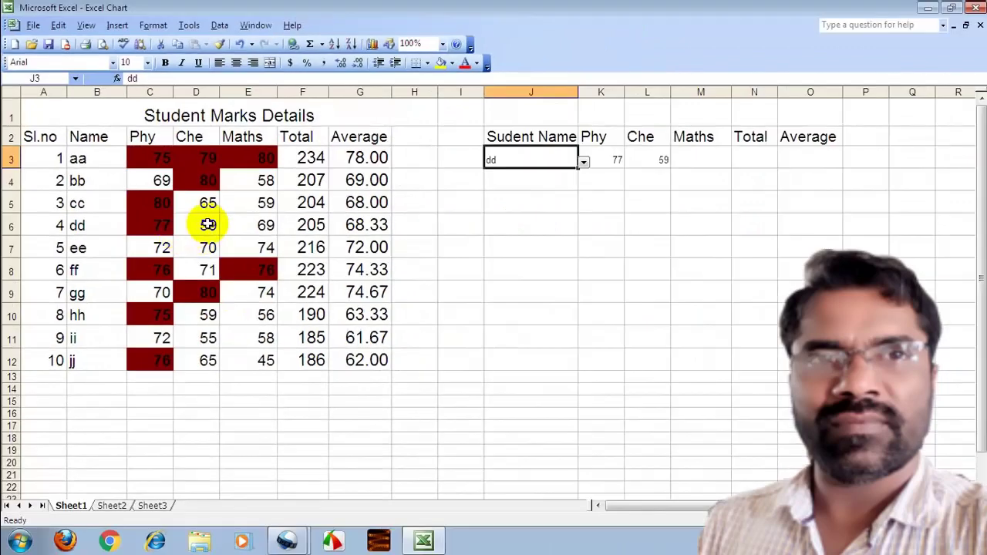
{"action": "left_click", "coordinate": [584, 161]}
{"action": "left_click", "coordinate": [494, 212]}
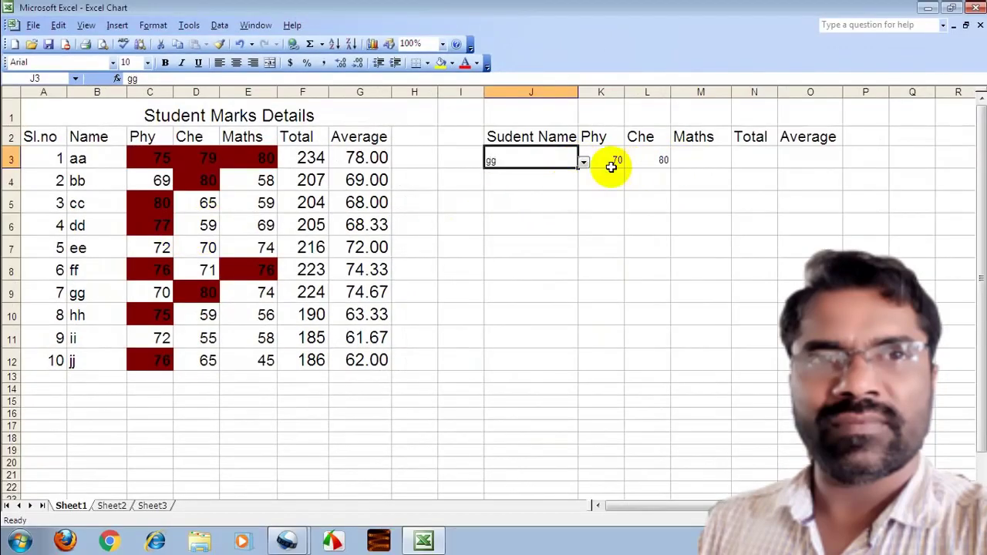
{"action": "left_click", "coordinate": [584, 162]}
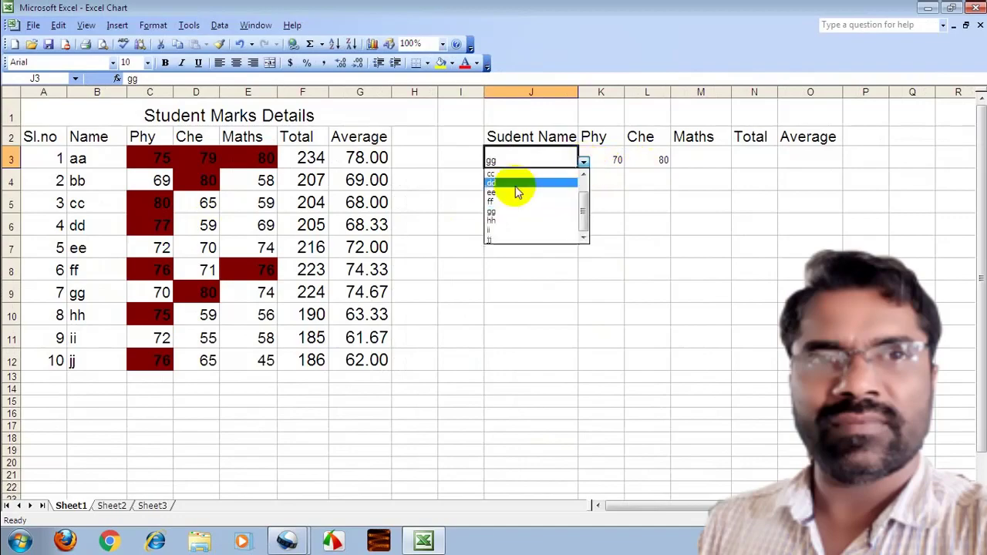
{"action": "left_click", "coordinate": [491, 221]}
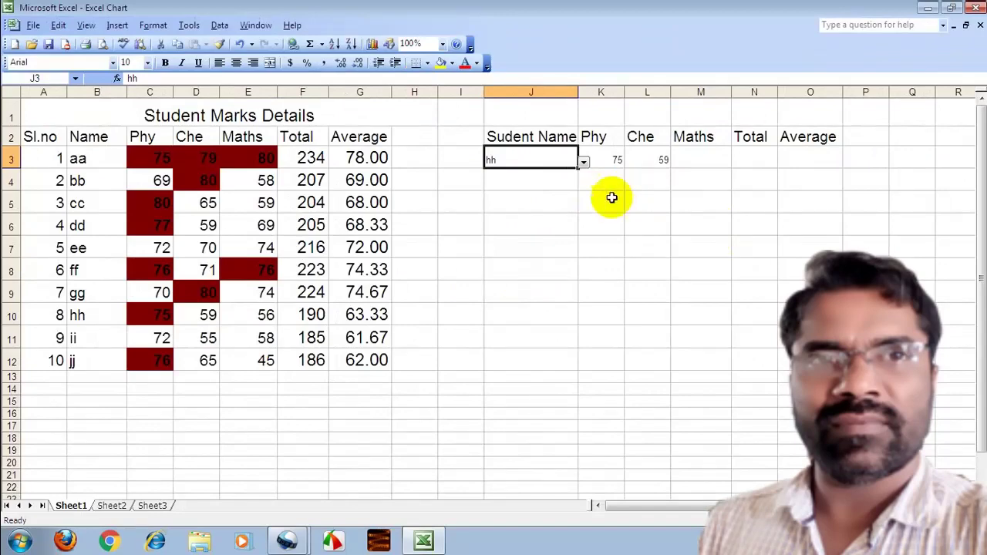
{"action": "left_click", "coordinate": [219, 24]}
{"action": "left_click", "coordinate": [299, 210]}
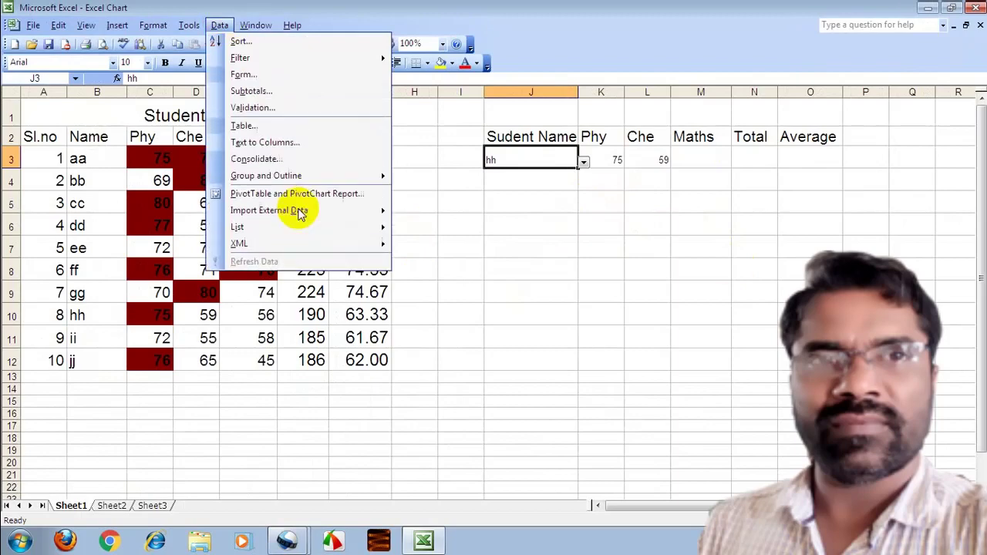
{"action": "mouse_move", "coordinate": [287, 176]}
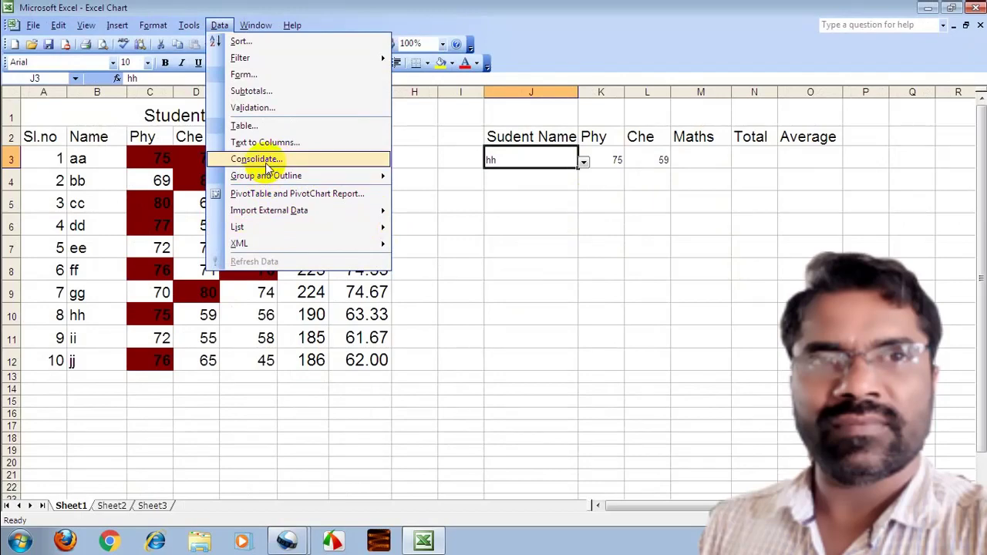
{"action": "left_click", "coordinate": [458, 253]}
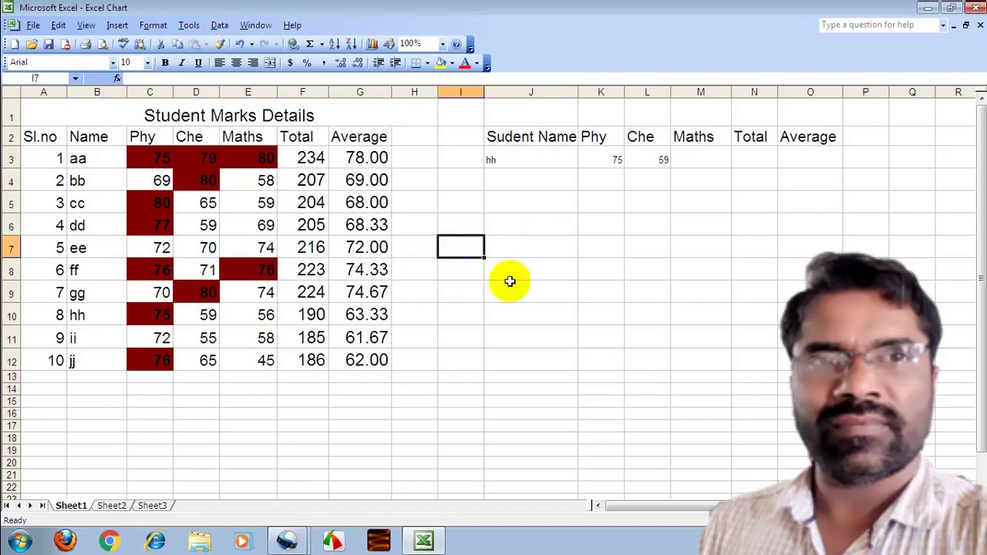
{"action": "left_click", "coordinate": [512, 221]}
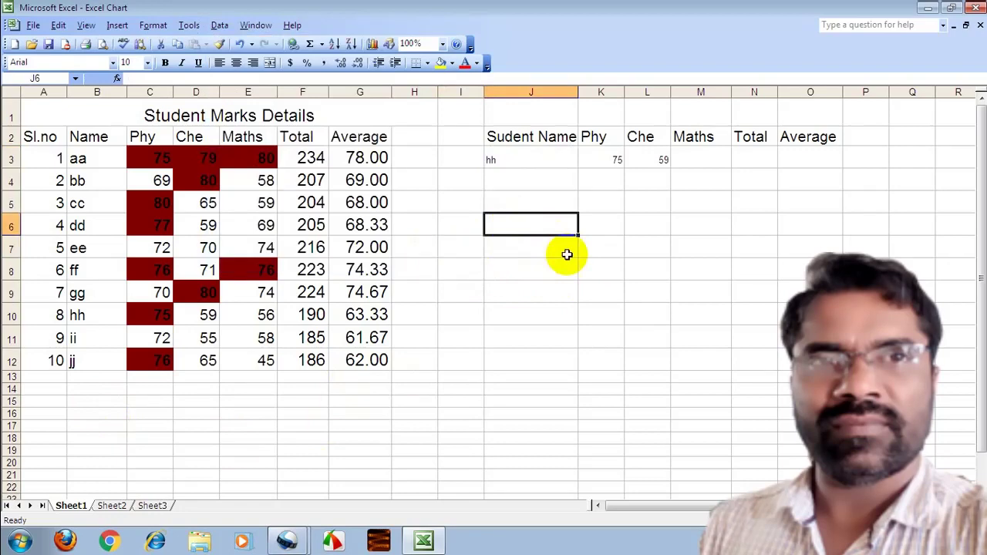
- Enter the headers Particulars in J6 and Amount in K6
{"action": "type", "text": "Particulars"}
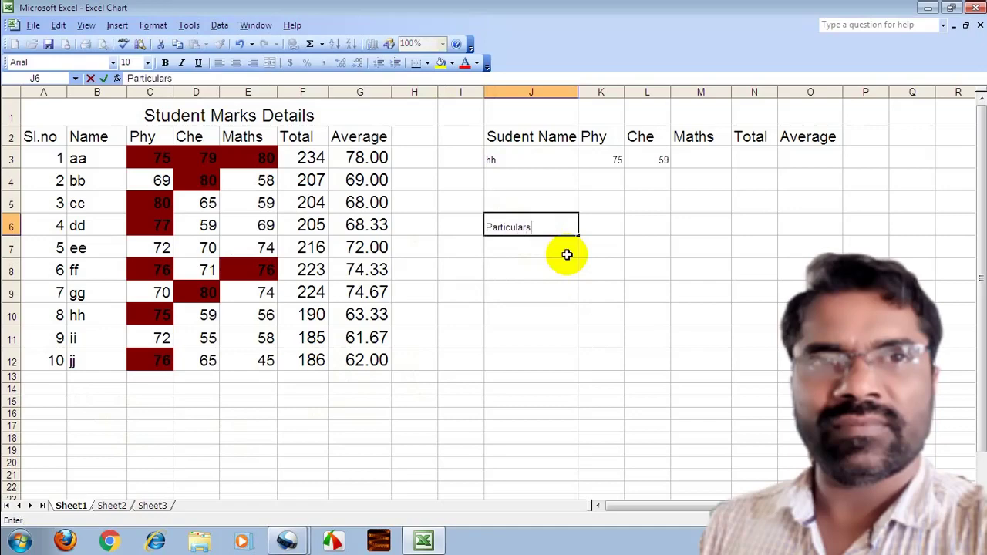
{"action": "key", "text": "Tab"}
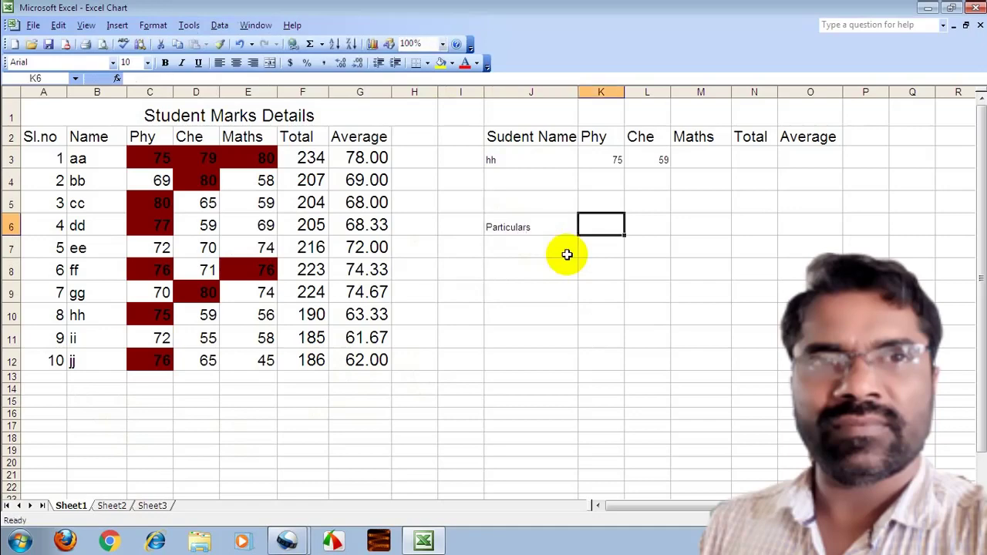
{"action": "type", "text": "Amoun"}
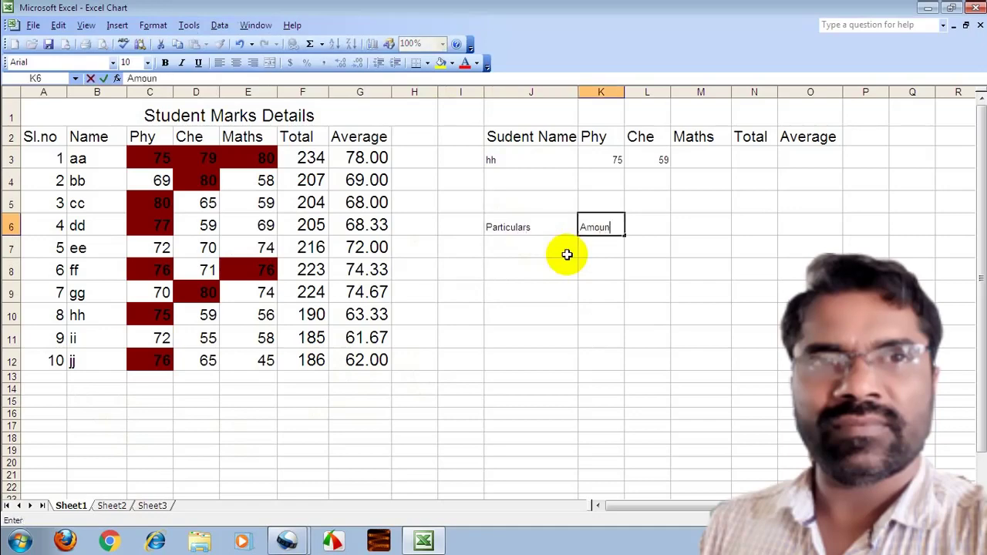
{"action": "type", "text": "t"}
{"action": "key", "text": "Return"}
- Make J6:K10 bold at font size 18 and widen column J to fit Particulars
{"action": "left_click", "coordinate": [509, 228]}
{"action": "mouse_move", "coordinate": [510, 227]}
{"action": "left_mouse_down"}
{"action": "mouse_move", "coordinate": [615, 355]}
{"action": "mouse_move", "coordinate": [610, 317]}
{"action": "left_mouse_up"}
{"action": "left_click", "coordinate": [146, 63]}
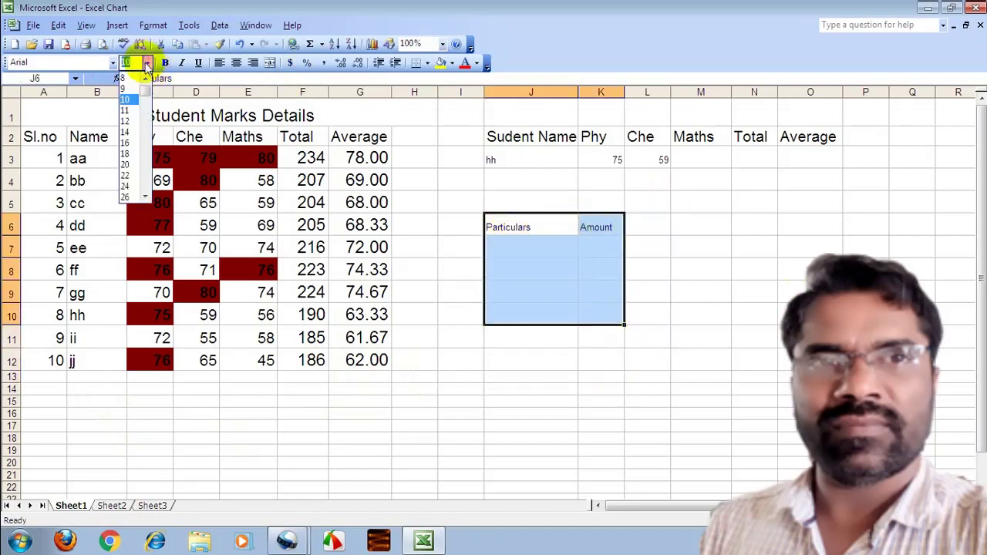
{"action": "left_click", "coordinate": [126, 154]}
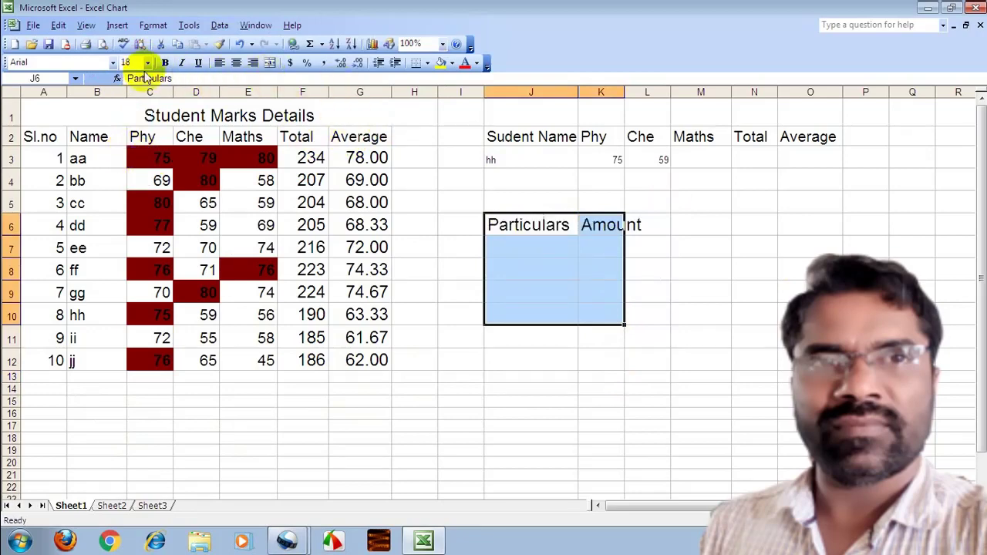
{"action": "left_click", "coordinate": [164, 62]}
{"action": "mouse_move", "coordinate": [579, 92]}
{"action": "left_mouse_down"}
{"action": "mouse_move", "coordinate": [590, 104]}
{"action": "mouse_move", "coordinate": [675, 108]}
{"action": "left_mouse_up"}
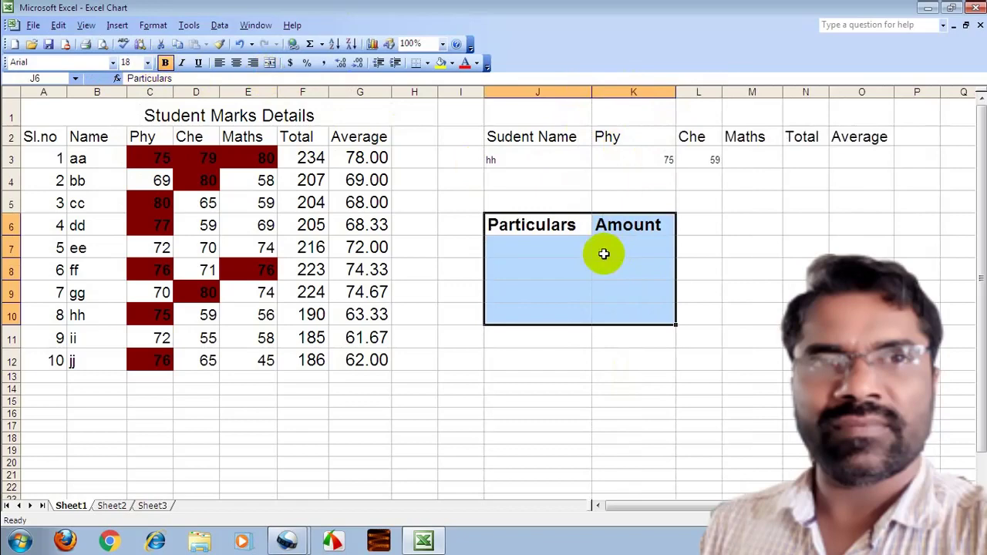
- Enter Purchase as the first particular in J7
{"action": "left_click", "coordinate": [540, 247]}
{"action": "type", "text": "Purchase"}
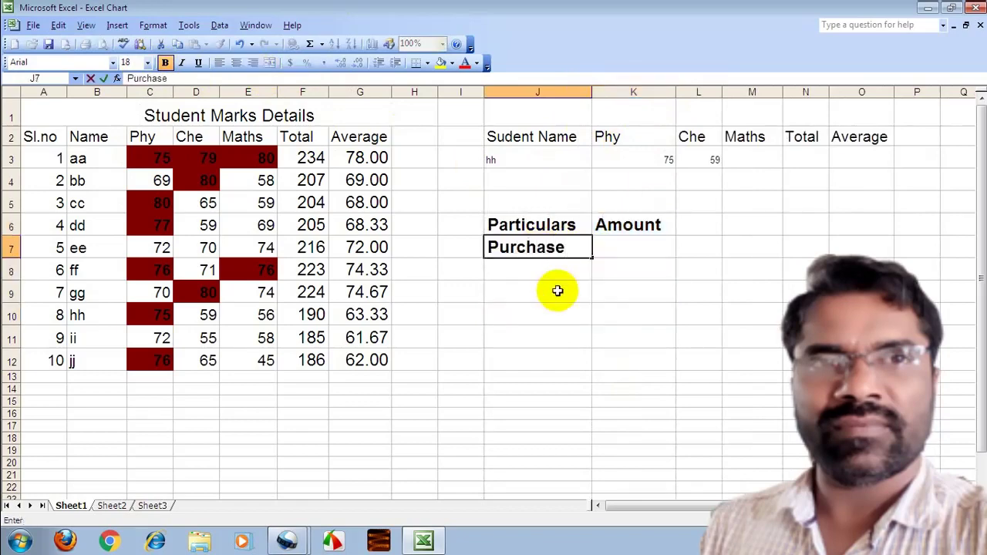
{"action": "key", "text": "Return"}
{"action": "left_click_drag", "start_coordinate": [578, 246], "coordinate": [633, 292]}
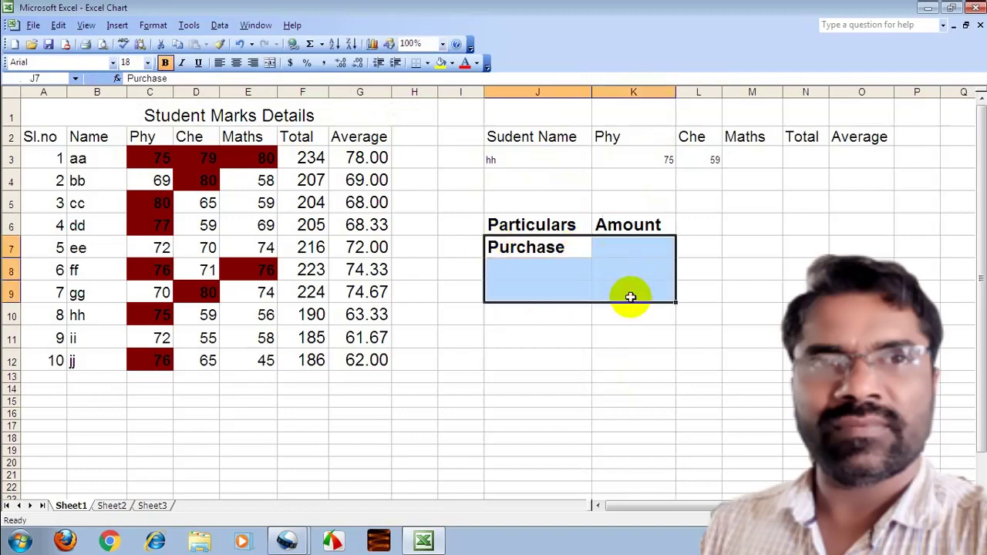
{"action": "left_click_drag", "start_coordinate": [549, 204], "coordinate": [612, 203]}
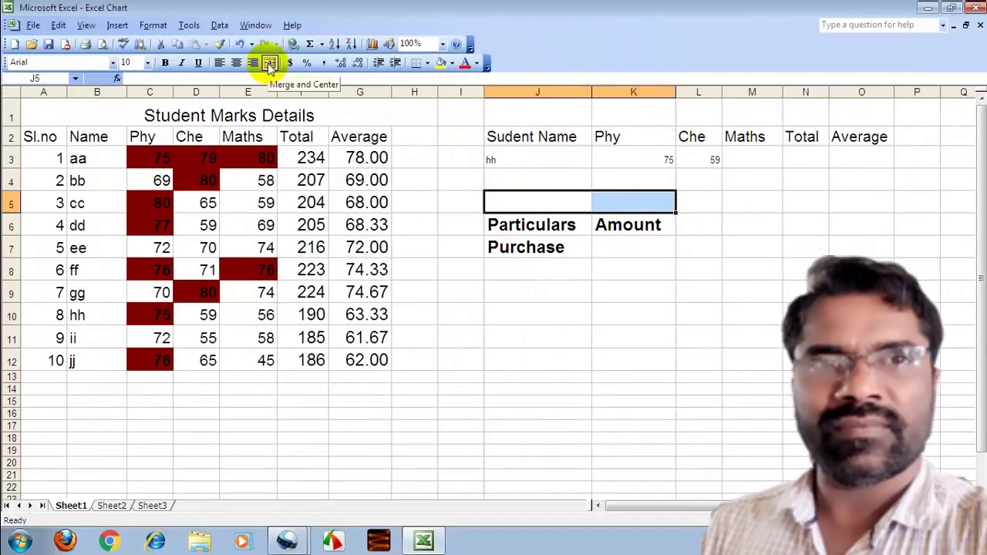
- Merge and centre J5:K5, title it Expense Details, and set it to size 18
{"action": "left_click", "coordinate": [270, 65]}
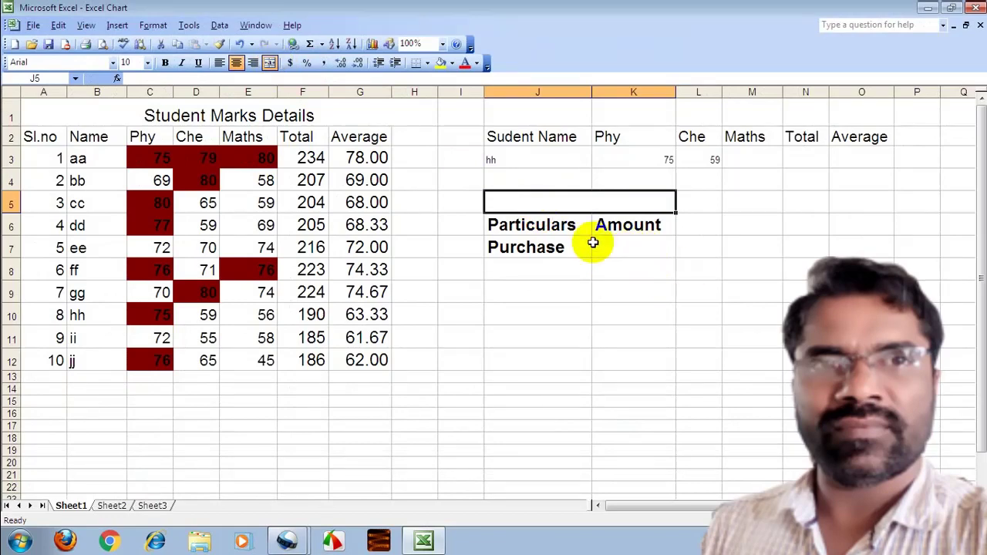
{"action": "type", "text": "Expense Details"}
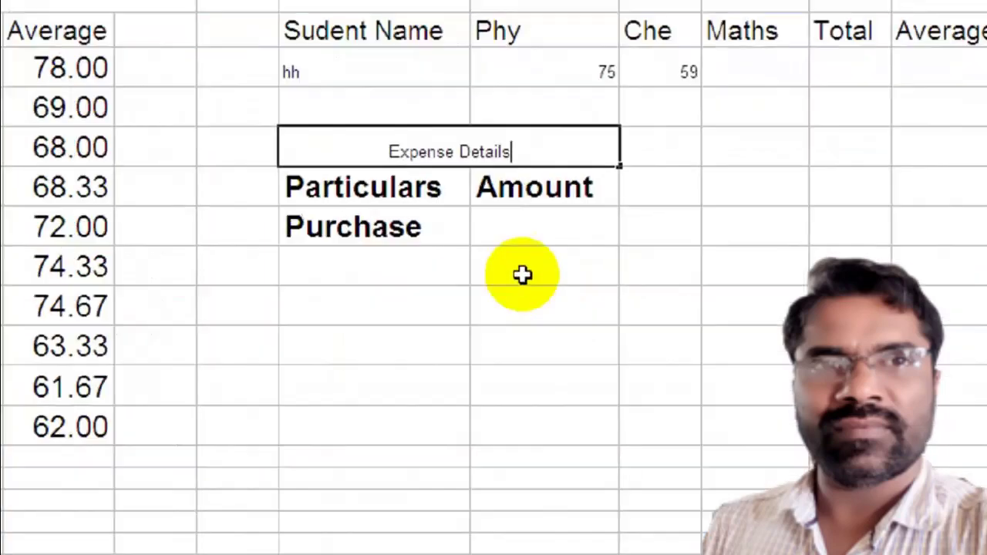
{"action": "key", "text": "Return"}
{"action": "left_click", "coordinate": [378, 179]}
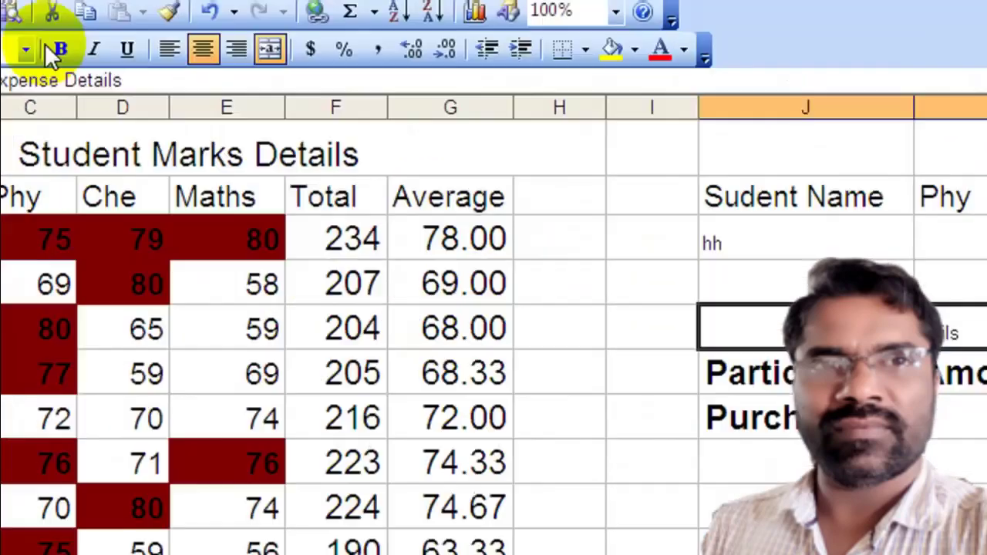
{"action": "left_click", "coordinate": [220, 125]}
{"action": "left_click", "coordinate": [174, 307]}
- Bold the title and set the entry cells to font size 16
{"action": "left_click", "coordinate": [254, 124]}
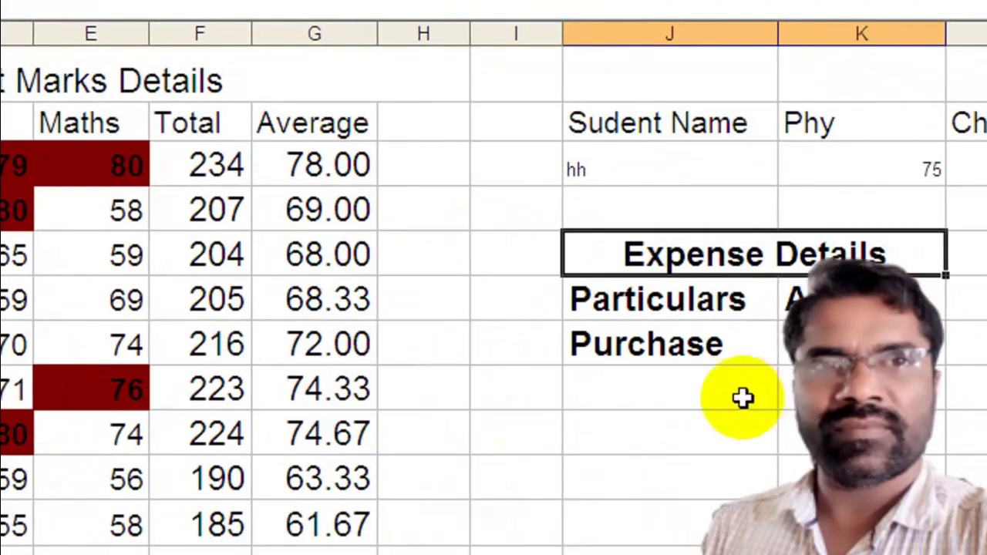
{"action": "left_click_drag", "start_coordinate": [595, 334], "coordinate": [797, 441]}
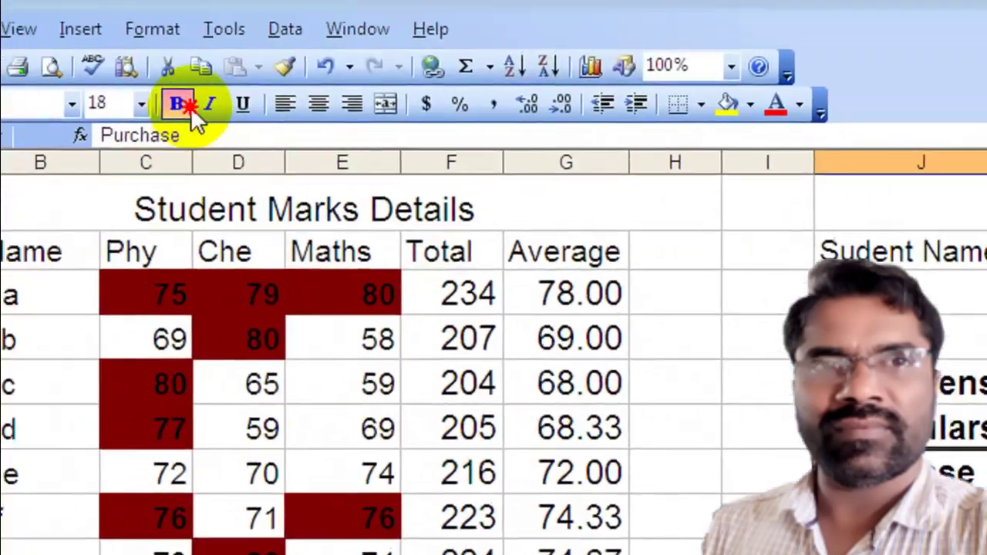
{"action": "left_click", "coordinate": [264, 125]}
{"action": "left_click", "coordinate": [223, 285]}
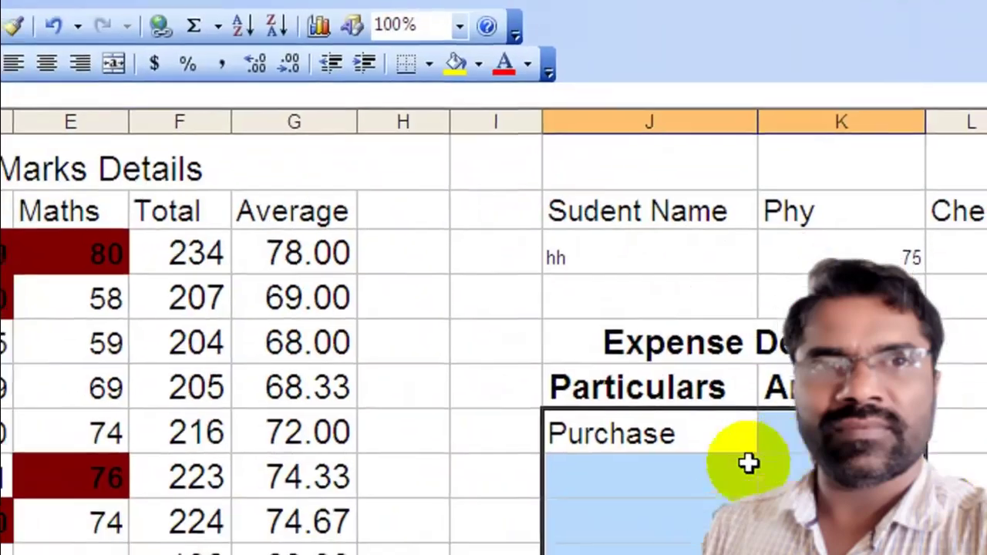
- Enter Purchase 25000 and Salary Paid 35000
{"action": "left_click", "coordinate": [679, 353]}
{"action": "type", "text": "25000"}
{"action": "left_click", "coordinate": [398, 355]}
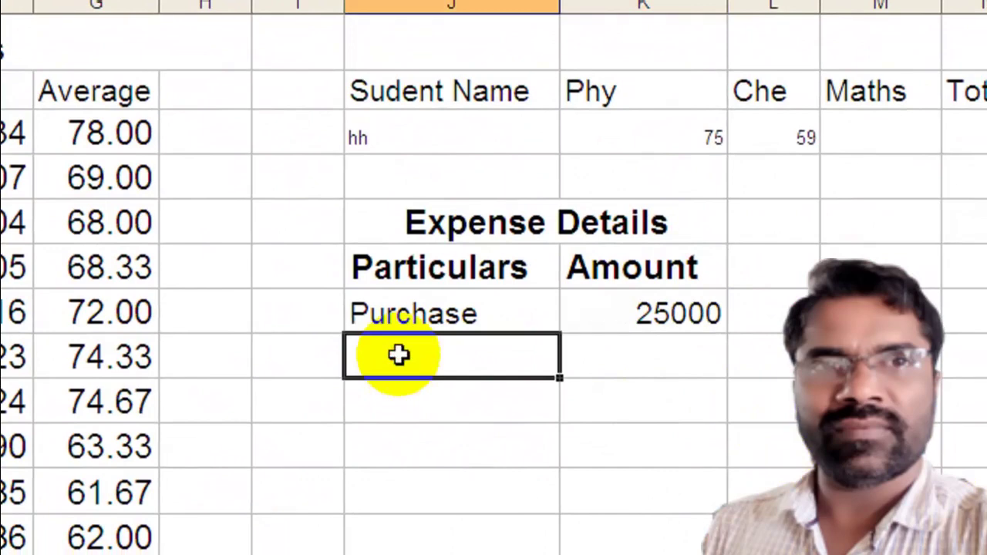
{"action": "type", "text": "Salary Paid"}
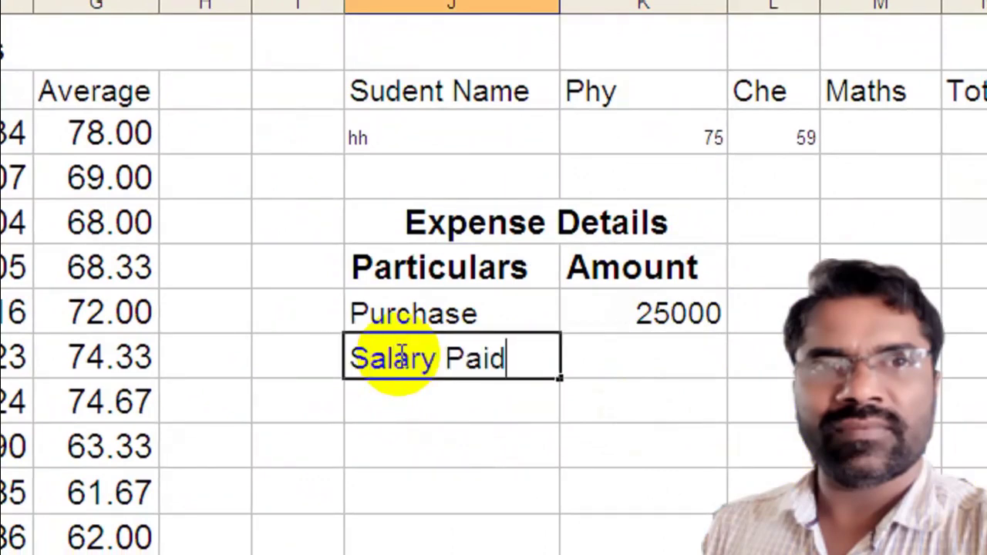
{"action": "left_click", "coordinate": [629, 372]}
{"action": "type", "text": "35000"}
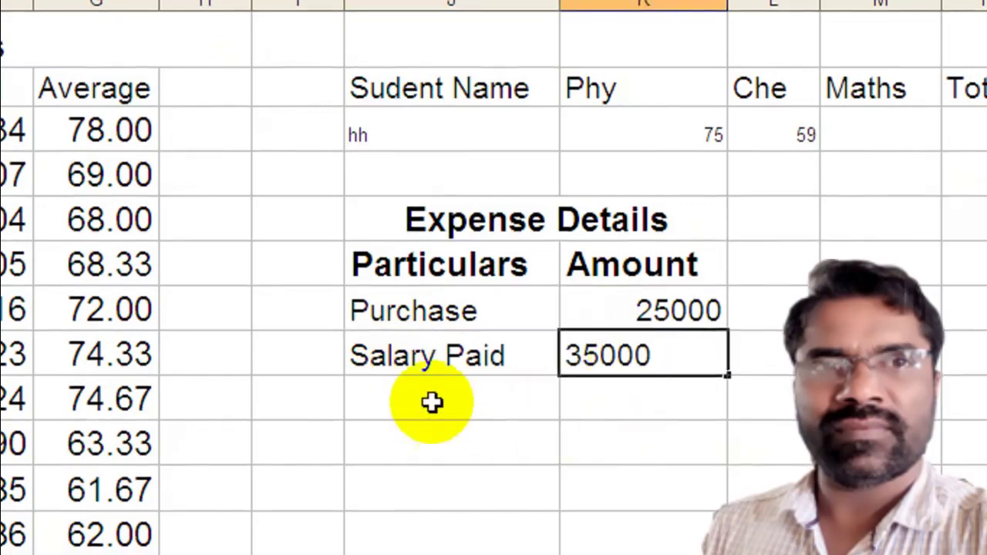
{"action": "left_click", "coordinate": [428, 398]}
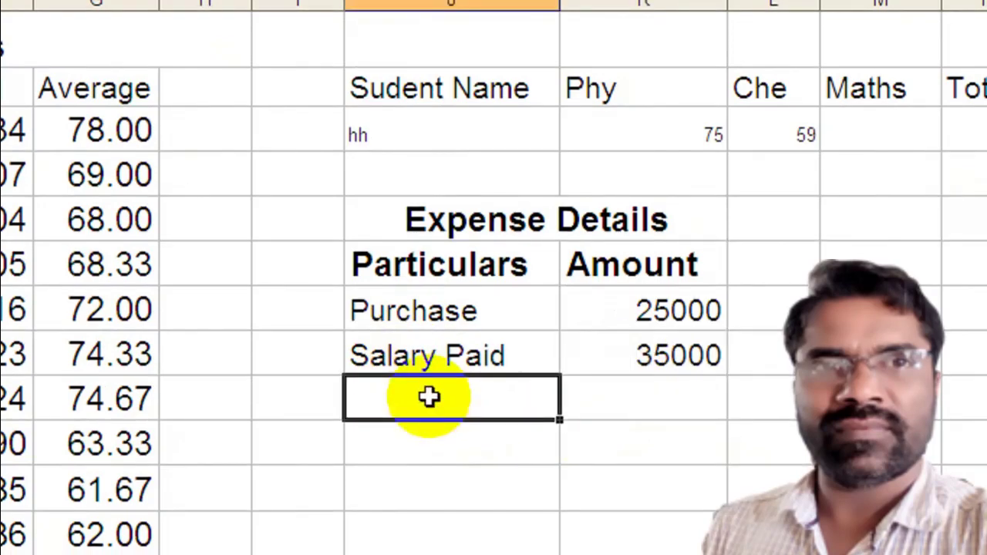
- Add Rent Paid 15200 and Traveling charge 12500, widening column J to fit
{"action": "type", "text": "Rent Pai"}
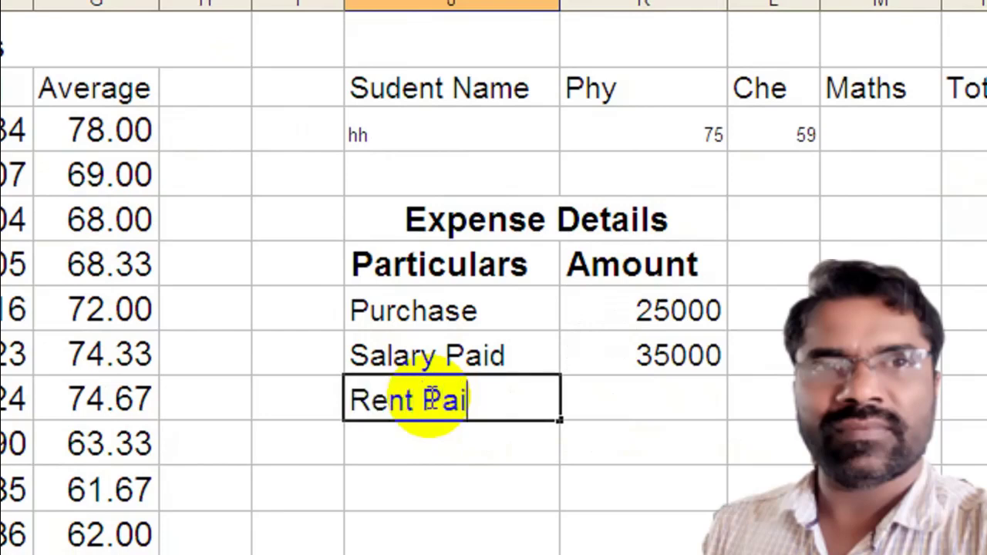
{"action": "type", "text": "d"}
{"action": "key", "text": "Tab"}
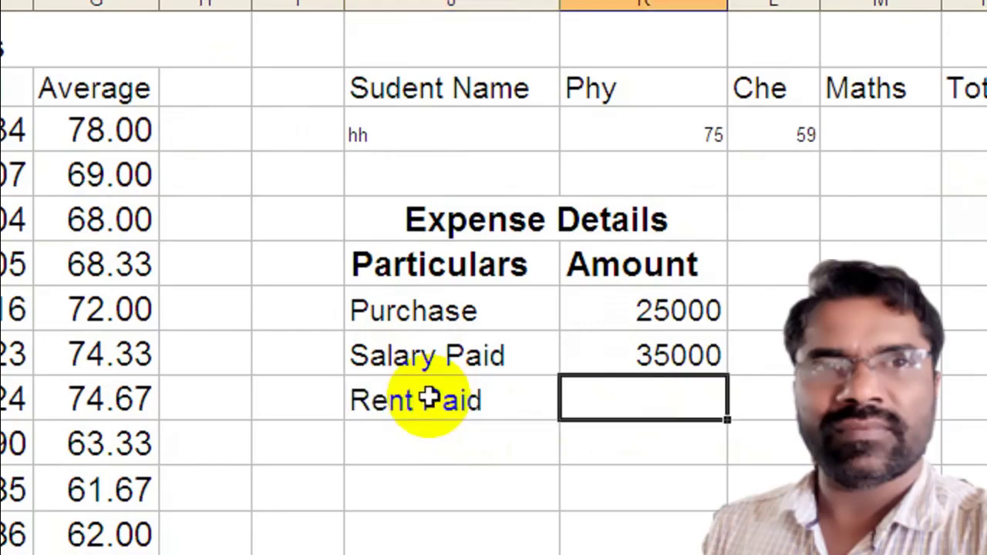
{"action": "type", "text": "15200"}
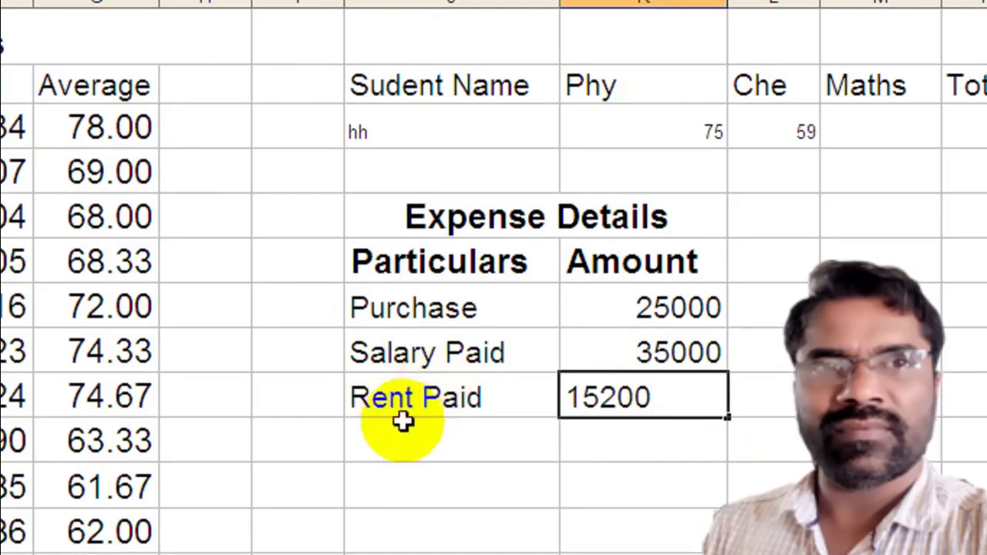
{"action": "left_click", "coordinate": [397, 443]}
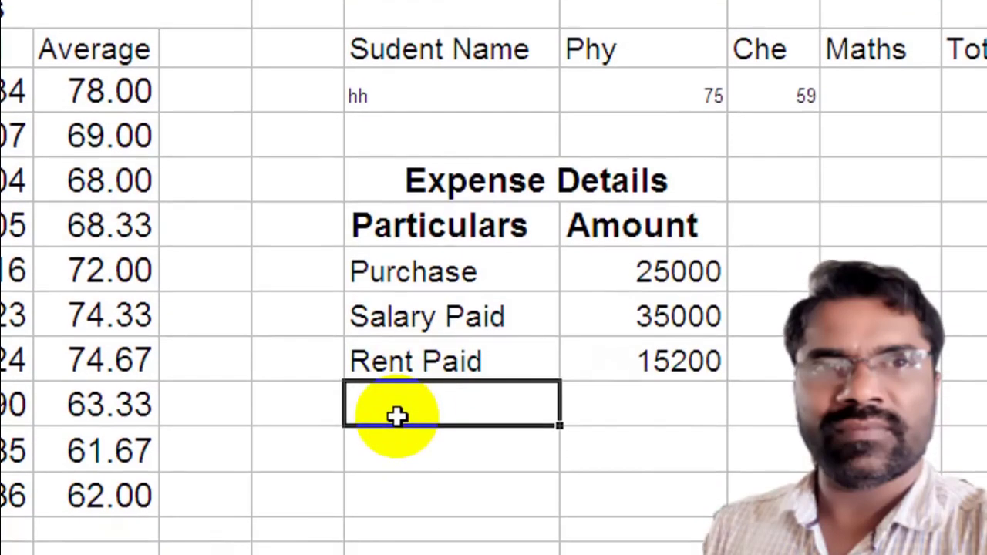
{"action": "type", "text": "Trave"}
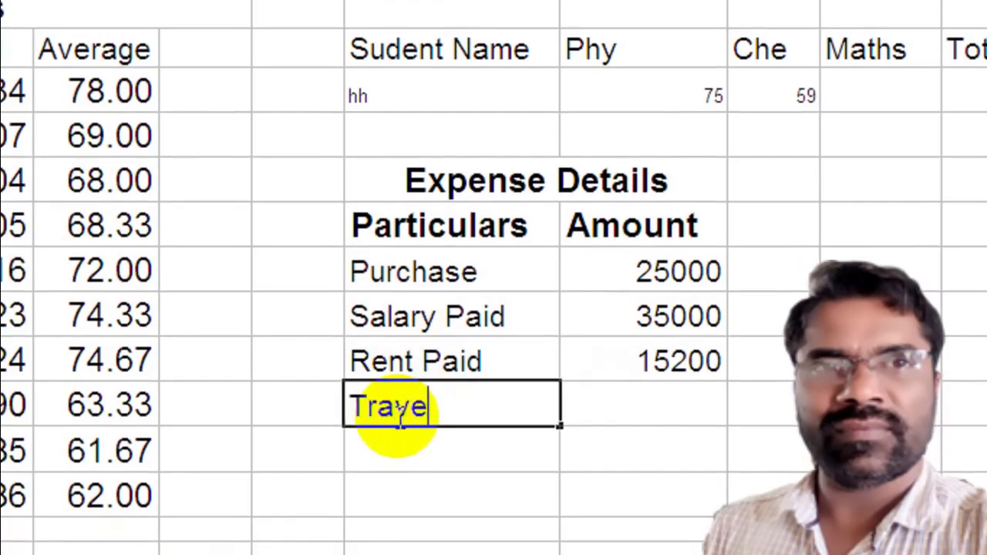
{"action": "type", "text": "ge"}
{"action": "left_click", "coordinate": [771, 406]}
{"action": "left_click_drag", "start_coordinate": [562, 112], "coordinate": [575, 112]}
{"action": "left_click", "coordinate": [630, 423]}
{"action": "type", "text": "12500"}
{"action": "key", "text": "Return"}
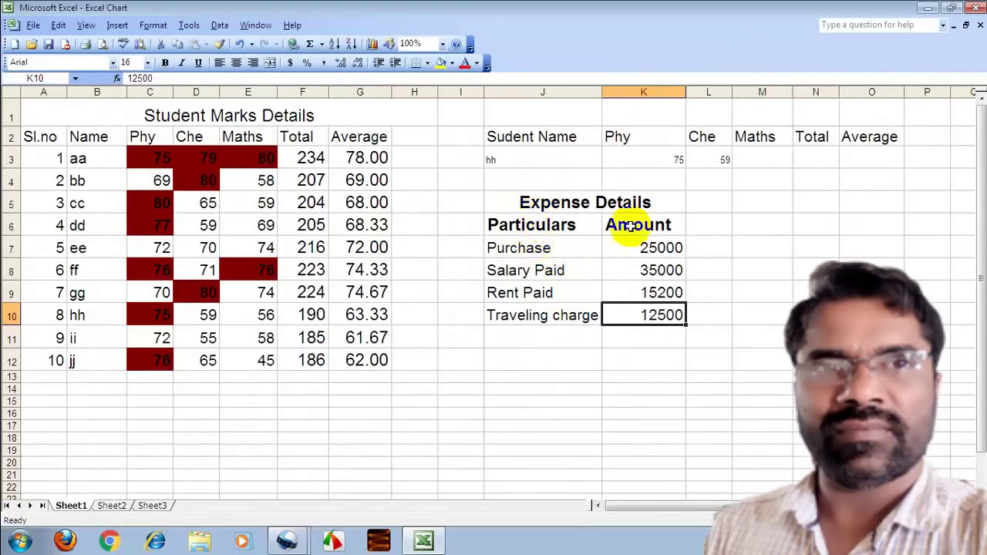
{"action": "left_click", "coordinate": [670, 190]}
- Retitle the table Expense Details(Jan) and copy the whole table
{"action": "type", "text": "("}
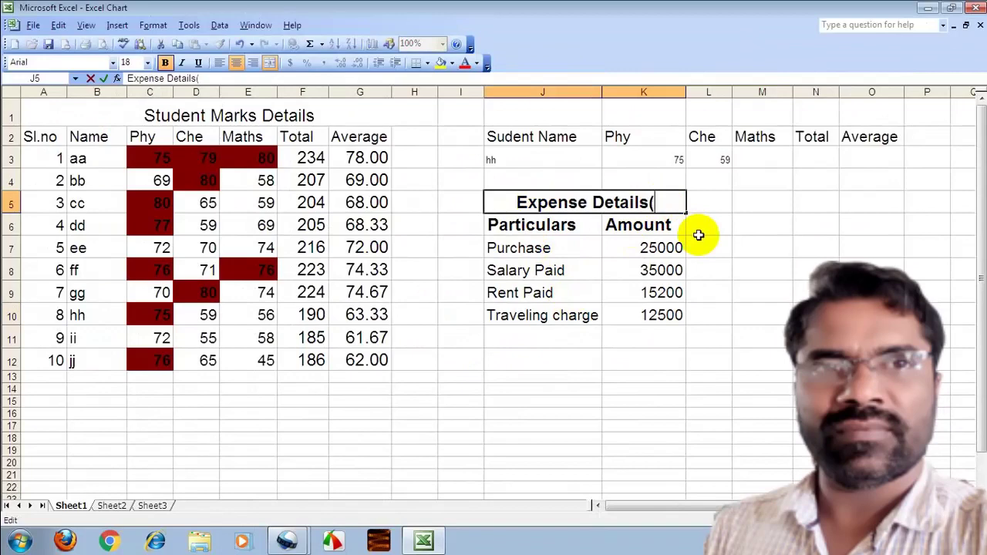
{"action": "type", "text": "Jan)"}
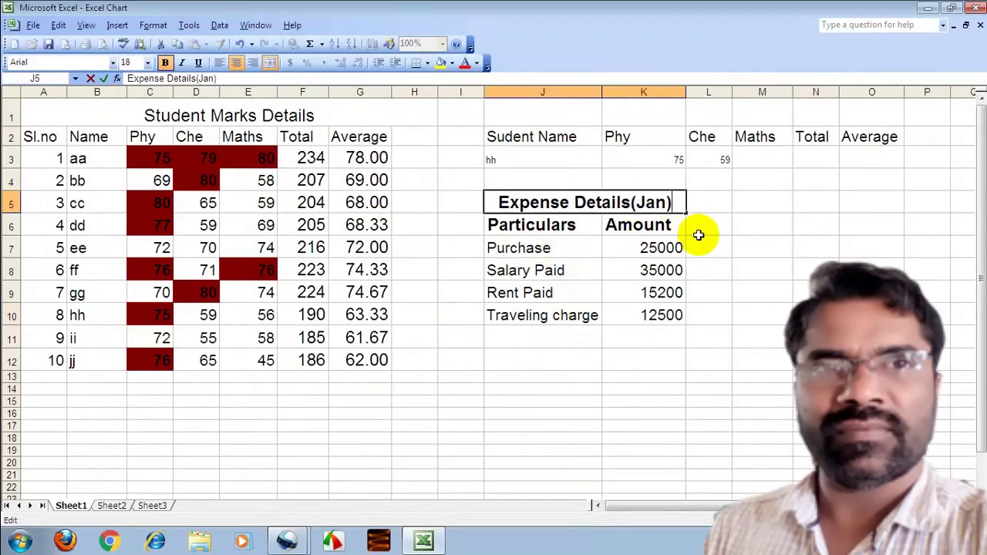
{"action": "left_click_drag", "start_coordinate": [502, 202], "coordinate": [577, 311]}
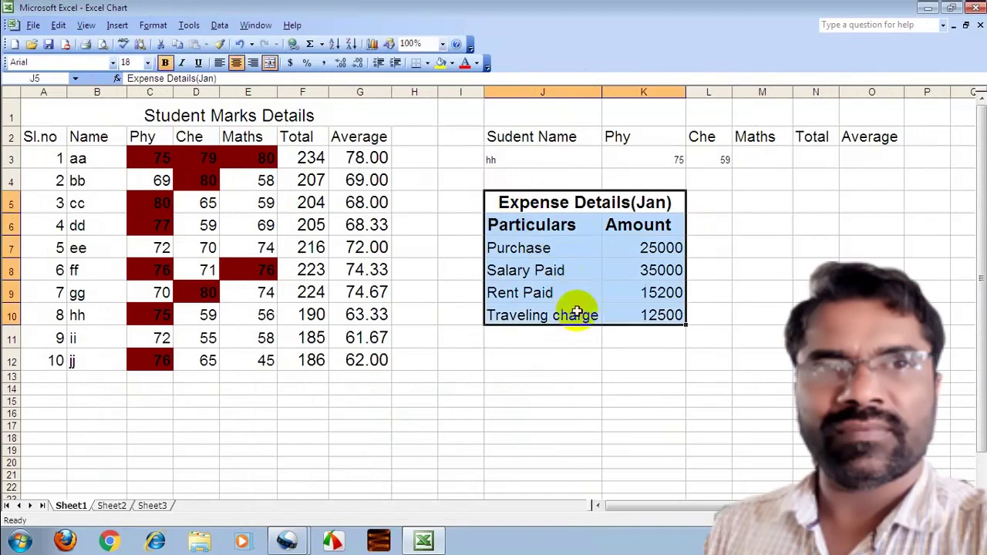
{"action": "key", "text": "ctrl+c"}
- Paste the table at C23 on Sheet2 and widen columns C and D
{"action": "left_click", "coordinate": [115, 506]}
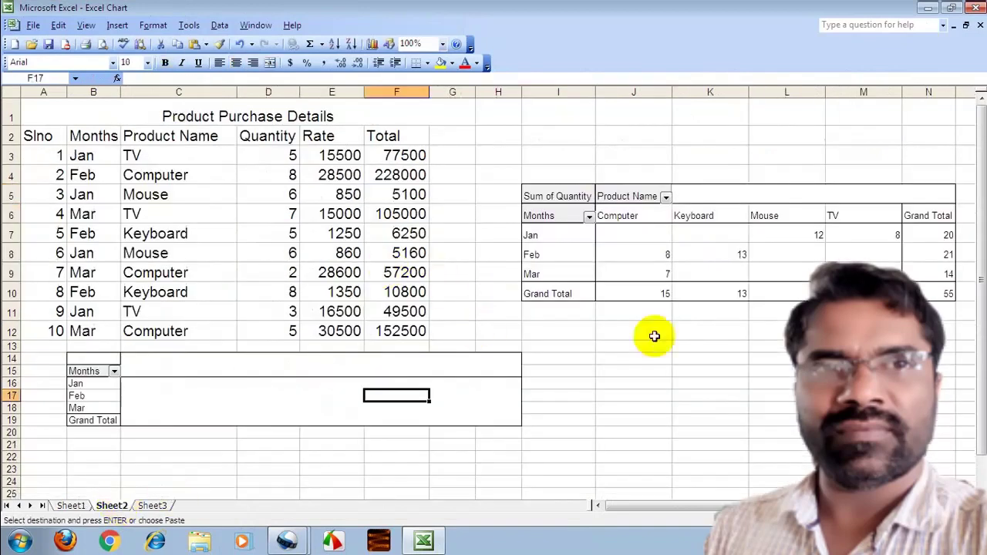
{"action": "scroll", "coordinate": [630, 368], "scroll_direction": "down", "scroll_amount": 3}
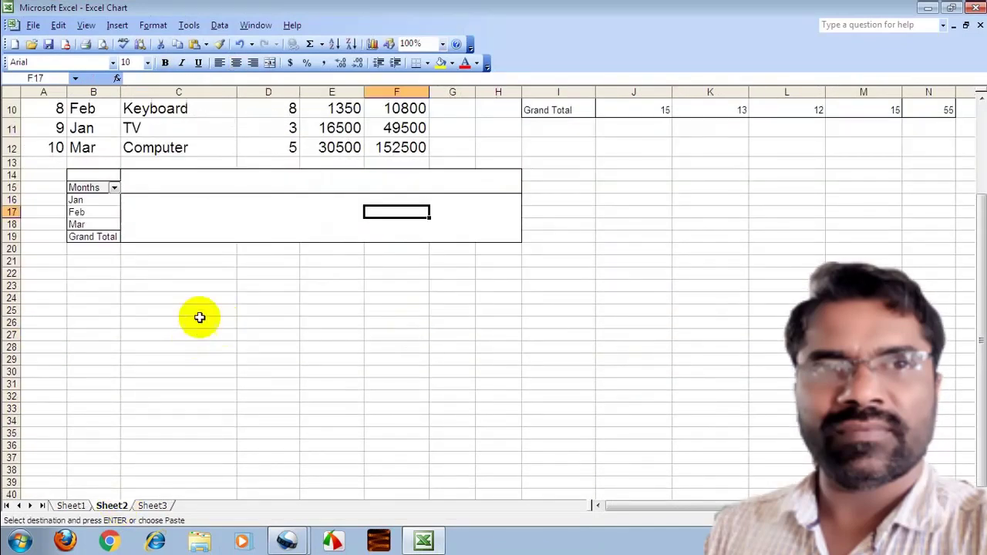
{"action": "left_click", "coordinate": [227, 289]}
{"action": "key", "text": "ctrl+v"}
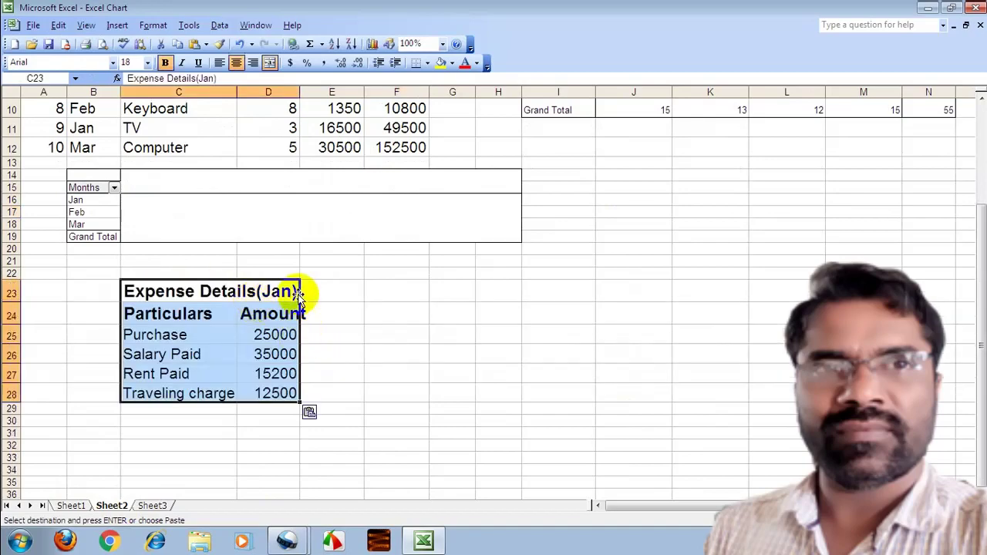
{"action": "left_click_drag", "start_coordinate": [238, 92], "coordinate": [253, 92]}
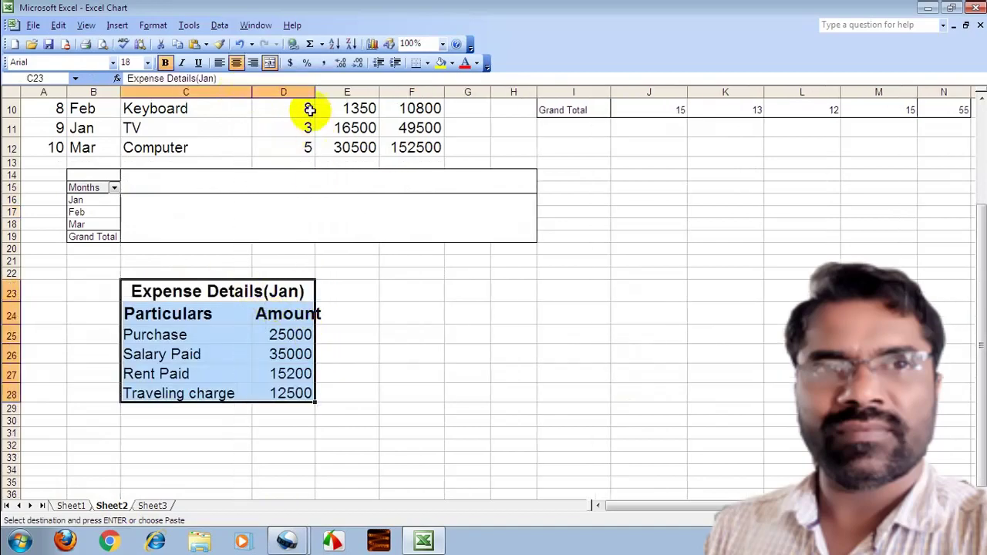
{"action": "left_click_drag", "start_coordinate": [314, 92], "coordinate": [339, 92]}
{"action": "left_click", "coordinate": [222, 292]}
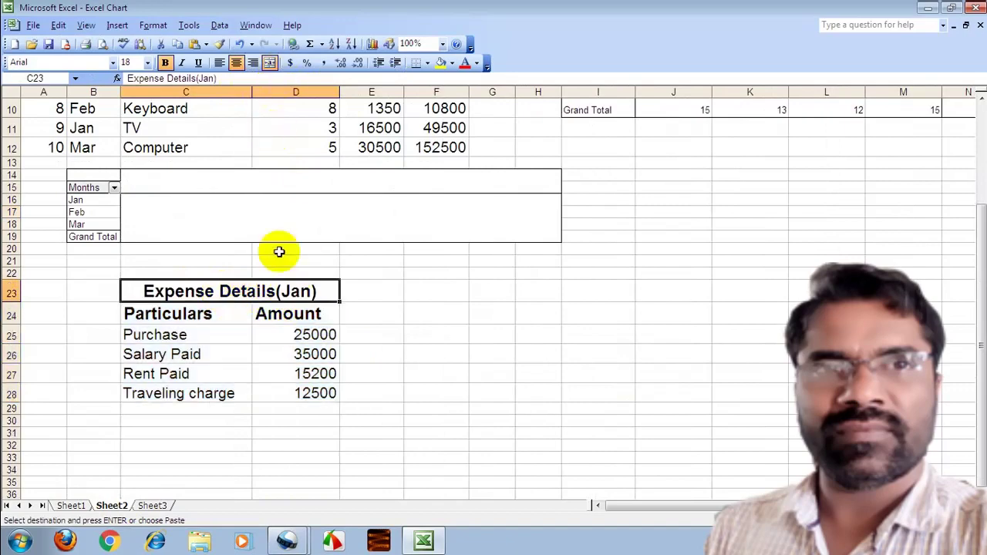
- Change the pasted table's title to Expense Details(Feb)
{"action": "double_click", "coordinate": [313, 294]}
{"action": "key", "text": "BackSpace"}
{"action": "key", "text": "BackSpace"}
{"action": "key", "text": "BackSpace"}
{"action": "type", "text": "Feb"}
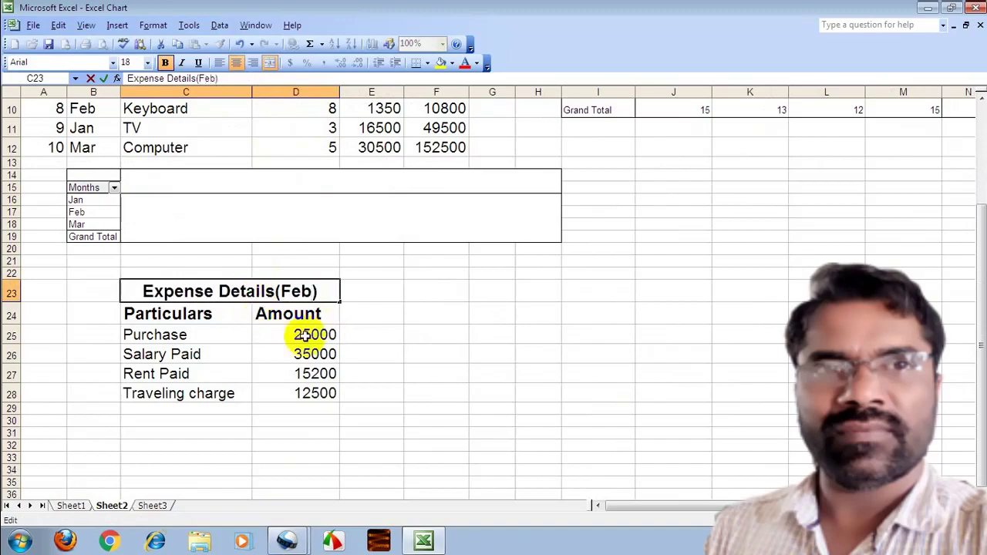
- Replace the four amounts with 12500, 18200, 17600 and 20200
{"action": "left_click_drag", "start_coordinate": [307, 334], "coordinate": [317, 392]}
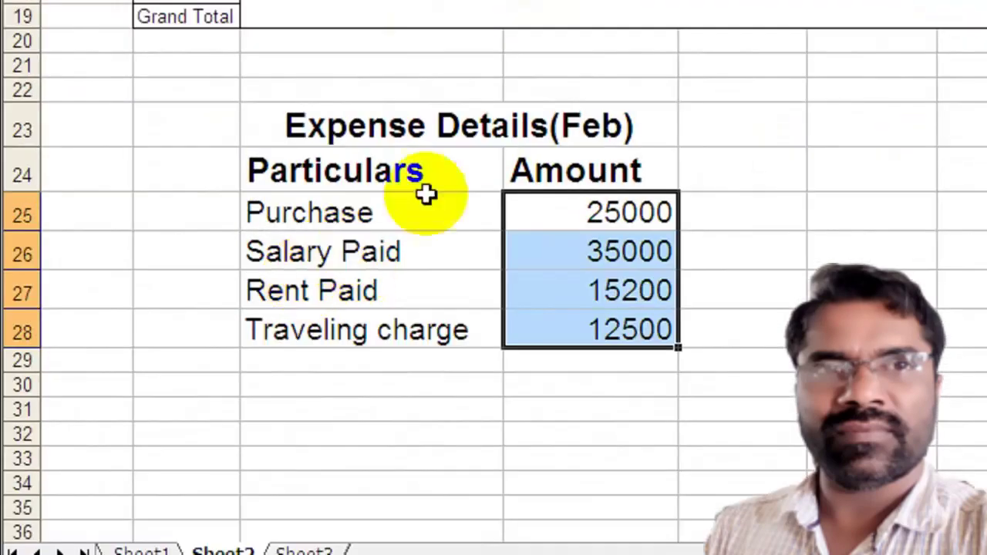
{"action": "left_click", "coordinate": [623, 216]}
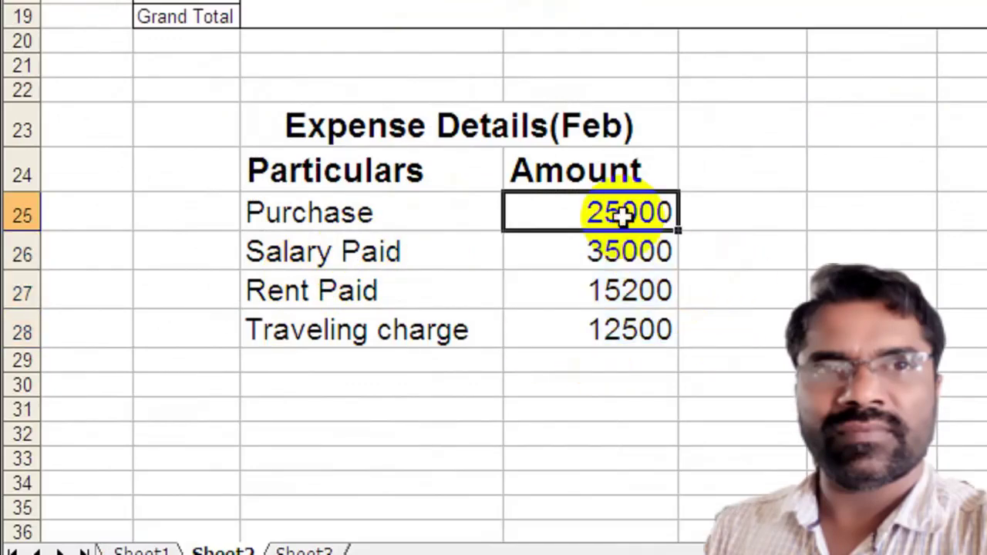
{"action": "type", "text": "1250"}
{"action": "left_click", "coordinate": [607, 262]}
{"action": "type", "text": "1"}
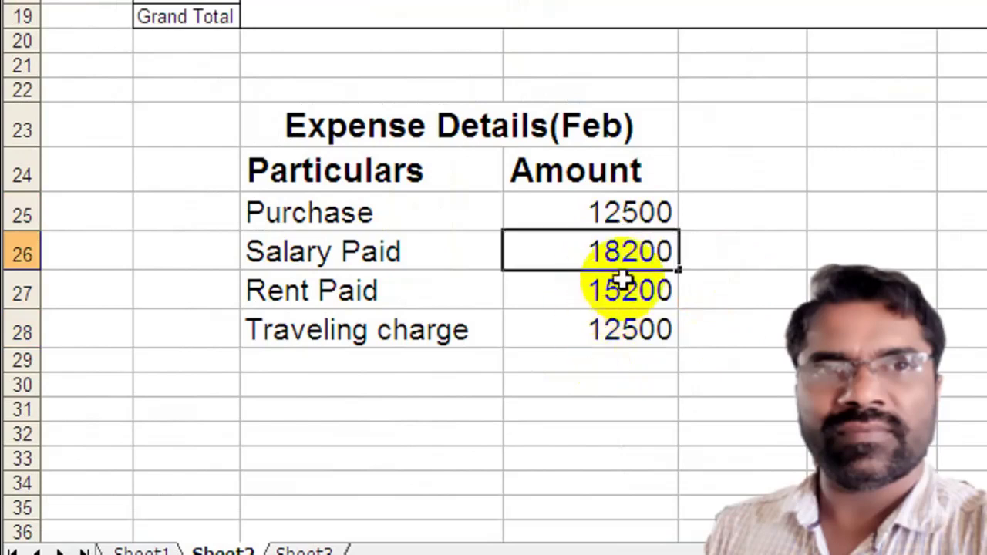
{"action": "left_click", "coordinate": [624, 279]}
{"action": "type", "text": "17"}
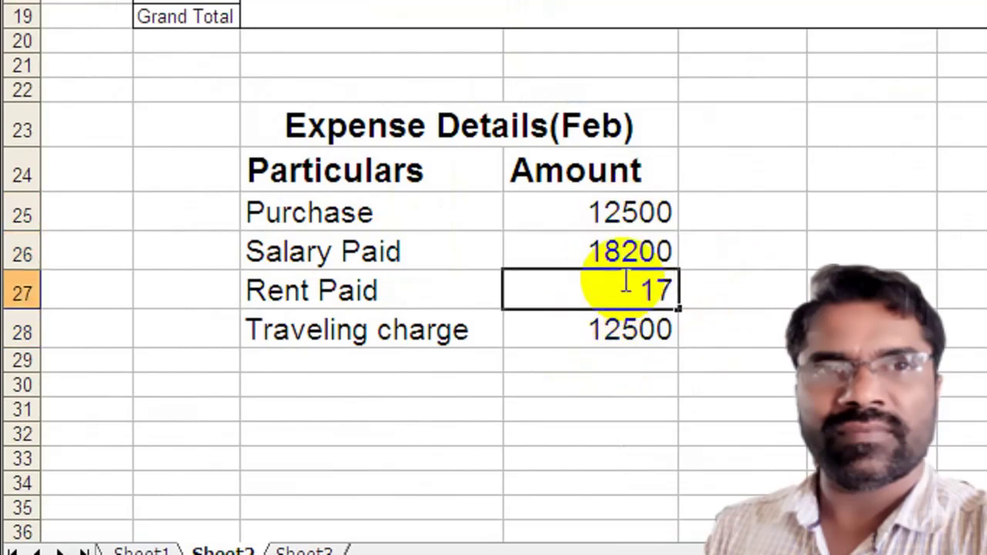
{"action": "left_click", "coordinate": [627, 332]}
{"action": "type", "text": "2"}
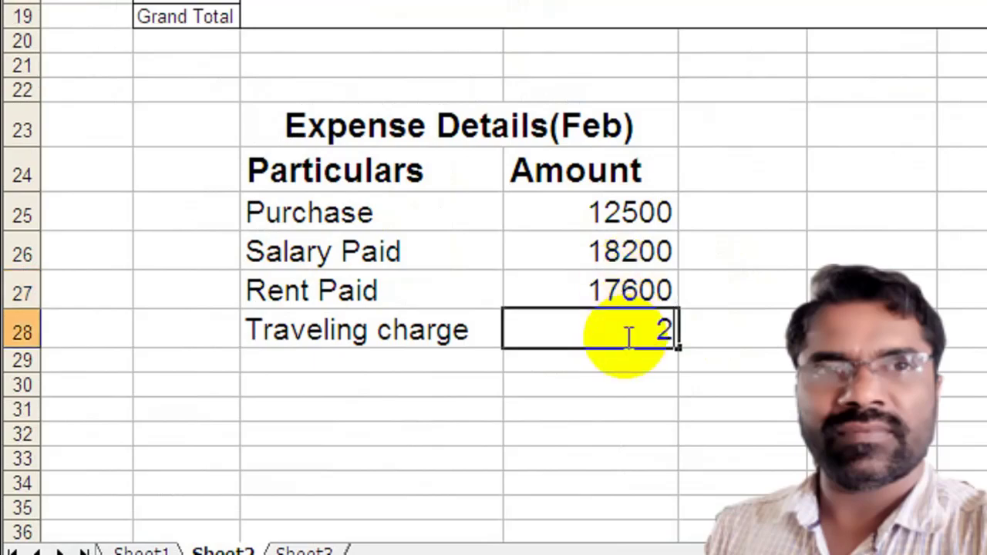
{"action": "type", "text": "0200"}
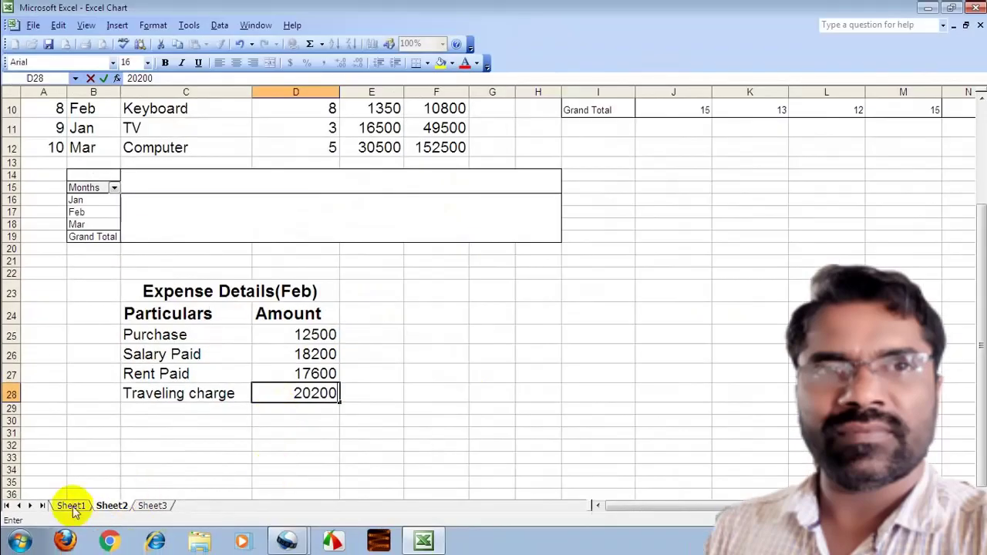
- Copy the whole Expense Details(Feb) table from Sheet2
{"action": "left_click", "coordinate": [71, 506]}
{"action": "left_click", "coordinate": [110, 506]}
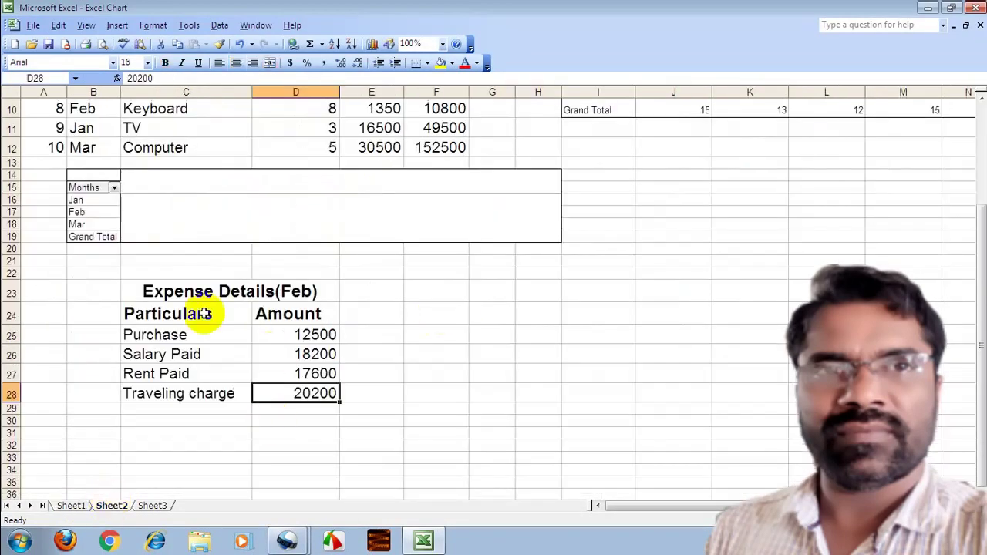
{"action": "left_click", "coordinate": [150, 506]}
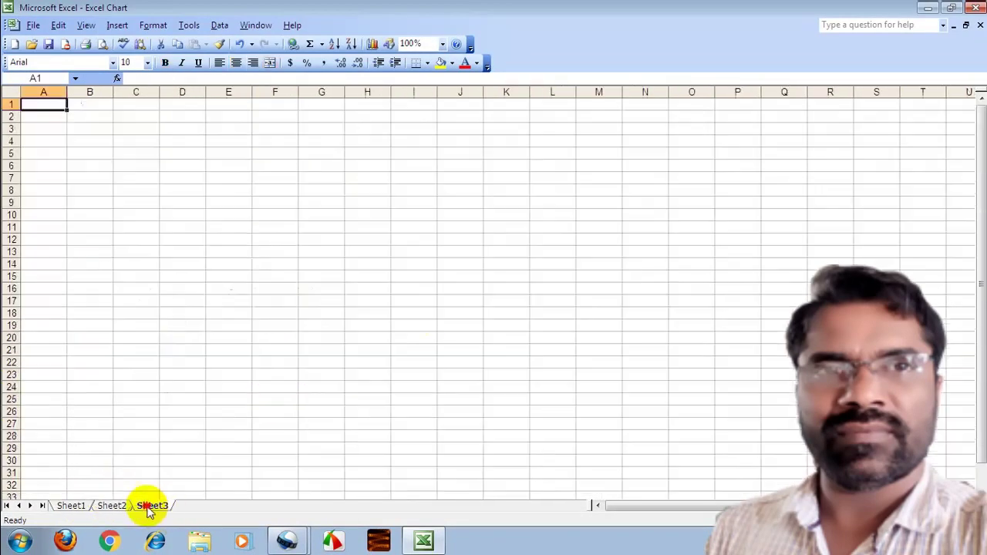
{"action": "left_click", "coordinate": [175, 159]}
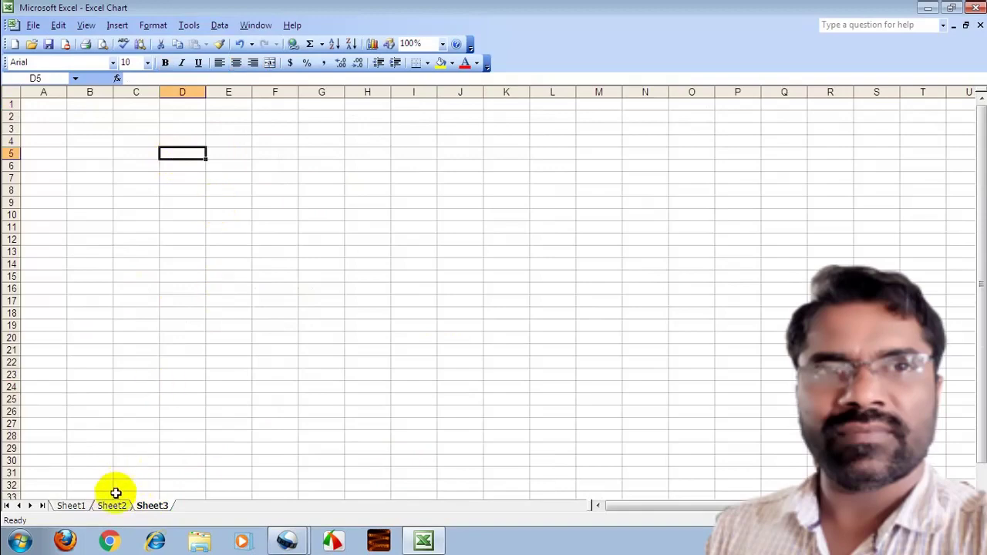
{"action": "left_click", "coordinate": [112, 506]}
{"action": "left_click_drag", "start_coordinate": [137, 290], "coordinate": [211, 395]}
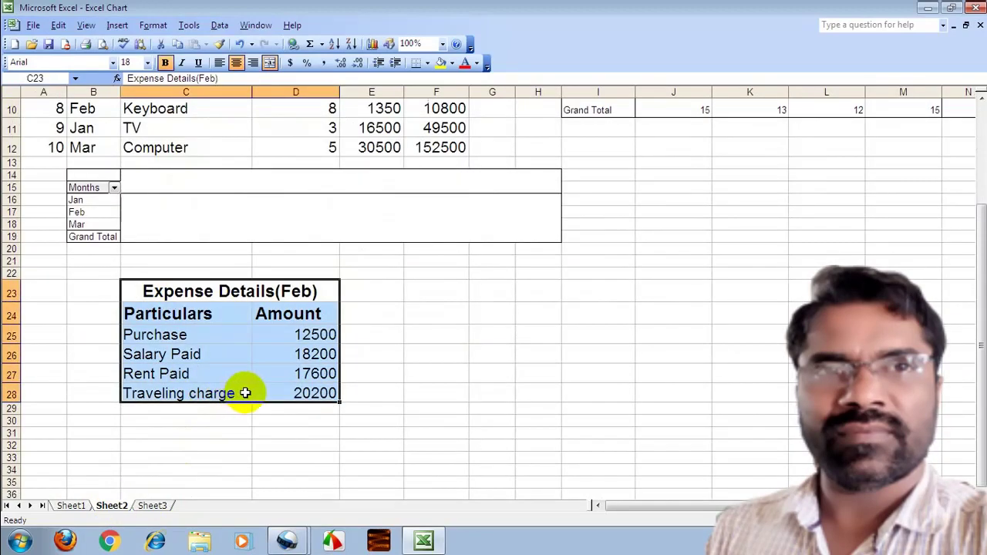
{"action": "key", "text": "ctrl+c"}
- Paste the Feb table at B2 on Sheet3 and widen columns B and C
{"action": "left_click", "coordinate": [152, 506]}
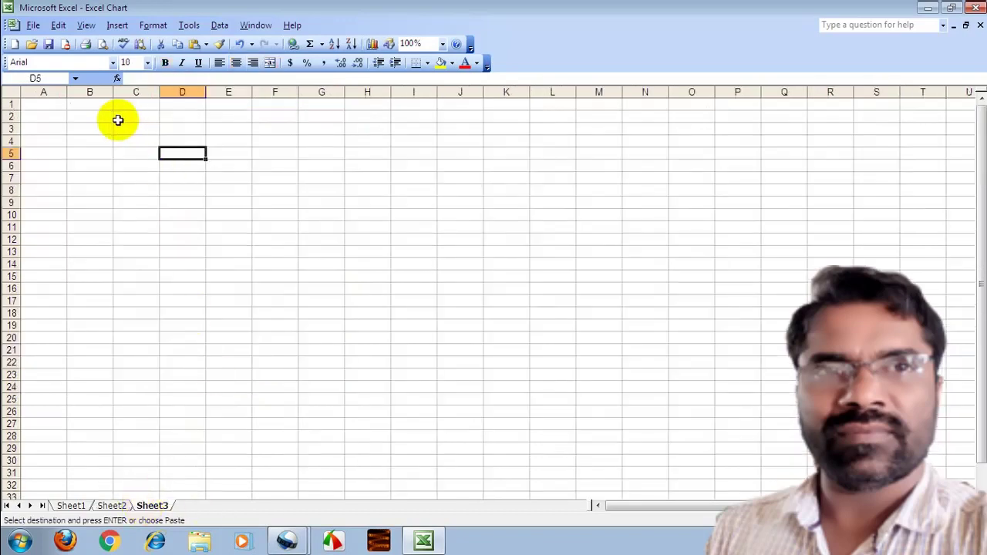
{"action": "left_click", "coordinate": [93, 117]}
{"action": "key", "text": "ctrl+v"}
{"action": "left_click", "coordinate": [271, 185]}
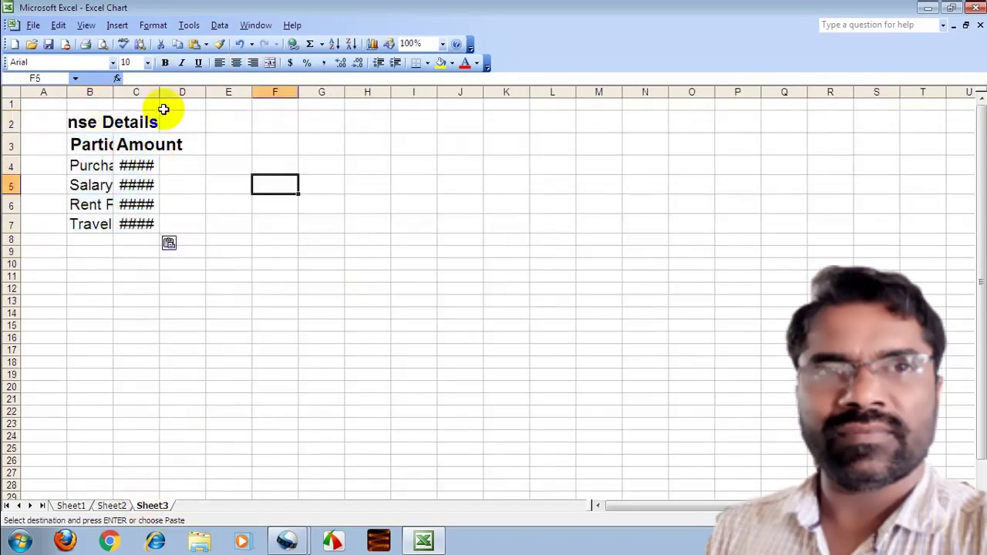
{"action": "left_click_drag", "start_coordinate": [118, 94], "coordinate": [203, 146]}
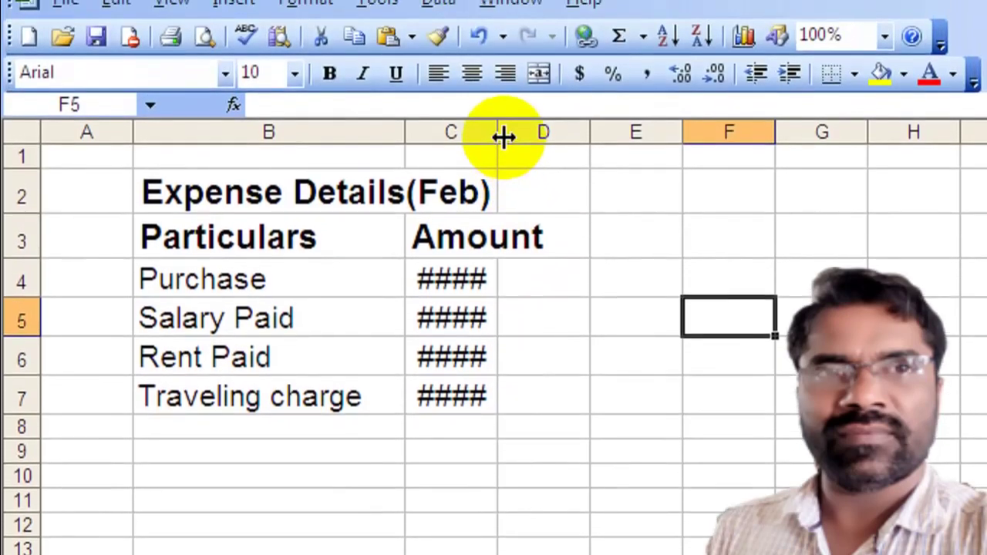
{"action": "mouse_move", "coordinate": [499, 137]}
{"action": "left_mouse_down"}
{"action": "mouse_move", "coordinate": [580, 143]}
{"action": "mouse_move", "coordinate": [569, 143]}
{"action": "left_mouse_up"}
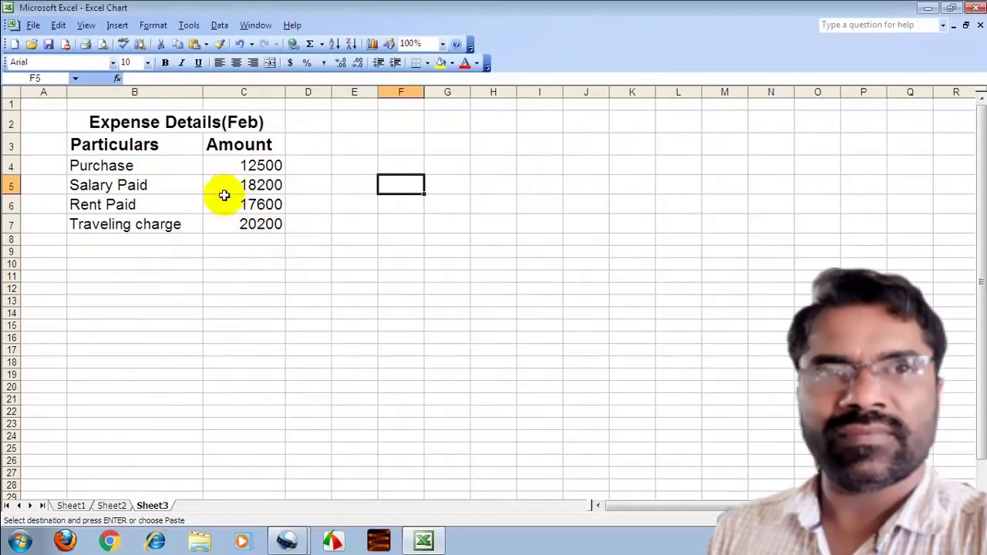
- Clear the amounts in C4:C7, rename C3 to Total Amount, and widen column C
{"action": "left_click_drag", "start_coordinate": [258, 168], "coordinate": [258, 235]}
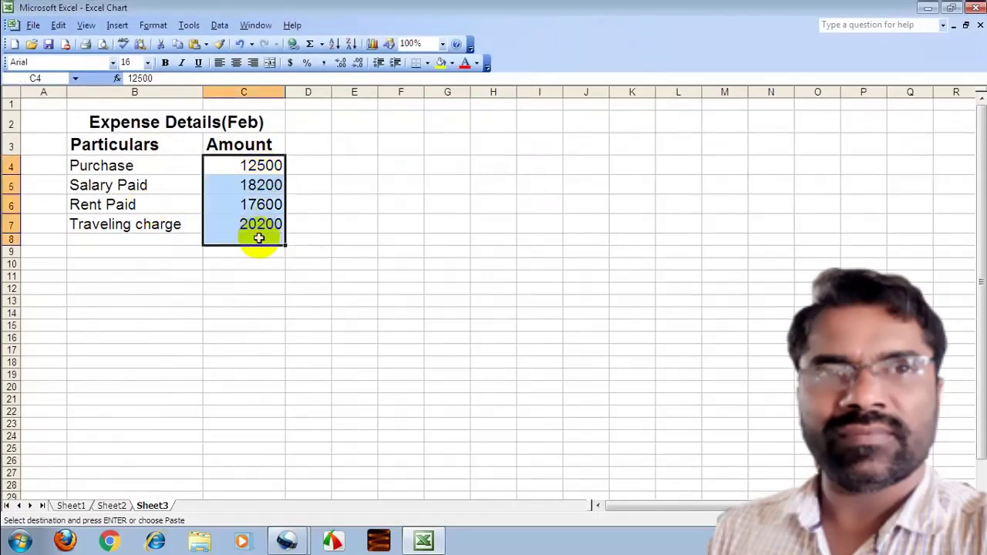
{"action": "key", "text": "Delete"}
{"action": "double_click", "coordinate": [205, 142]}
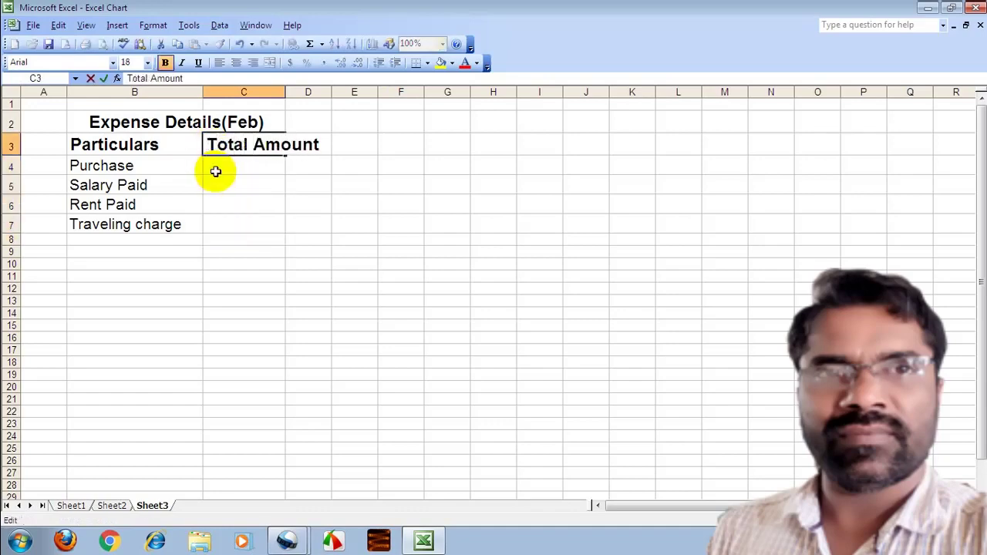
{"action": "left_click", "coordinate": [432, 251]}
{"action": "key", "text": "Left"}
{"action": "key", "text": "Left"}
{"action": "key", "text": "Up"}
{"action": "key", "text": "Up"}
{"action": "key", "text": "Up"}
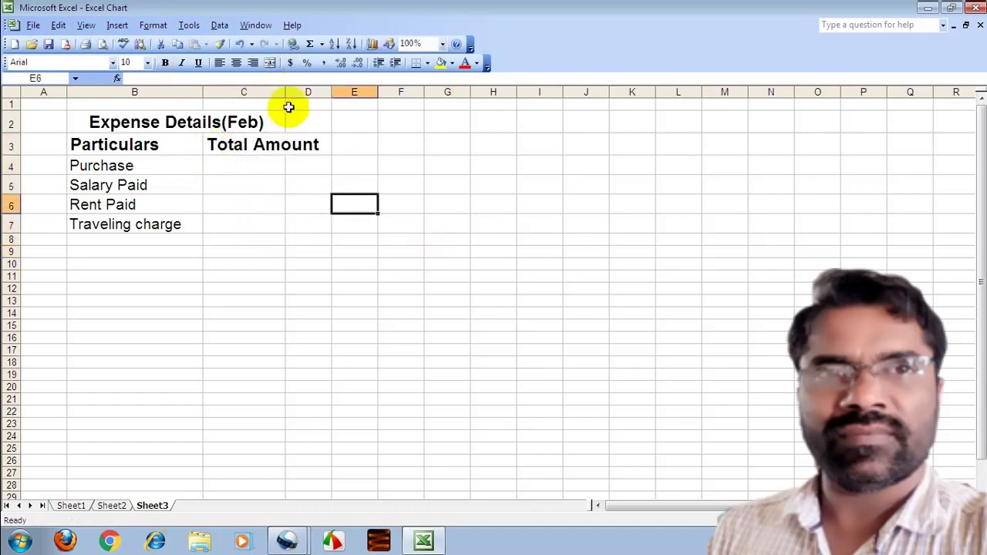
{"action": "left_click_drag", "start_coordinate": [285, 94], "coordinate": [324, 123]}
{"action": "left_click", "coordinate": [266, 169]}
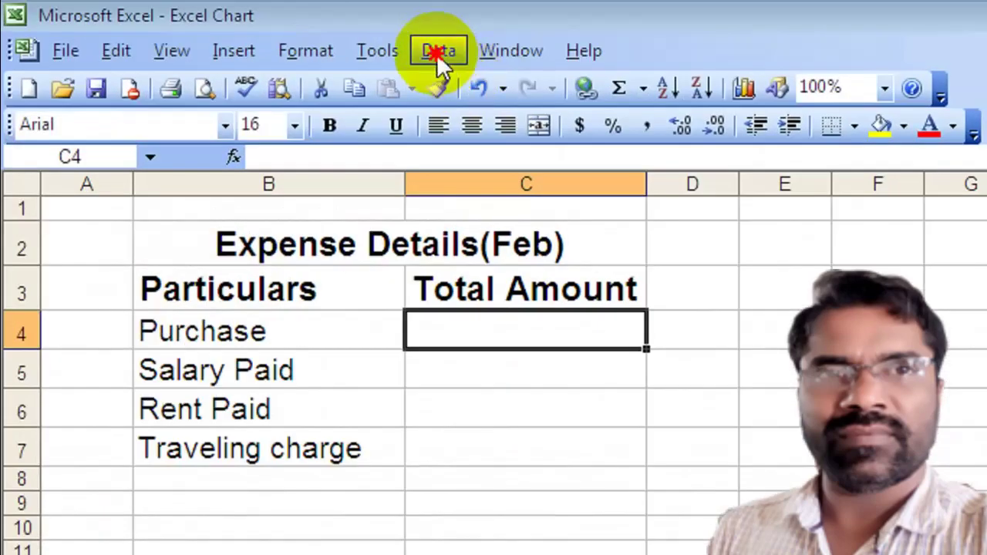
- Consolidate with Sum from Sheet1!$K$7:$K$10 and Sheet2!$D$25:$D$28 into C4:C7
{"action": "left_click", "coordinate": [219, 26]}
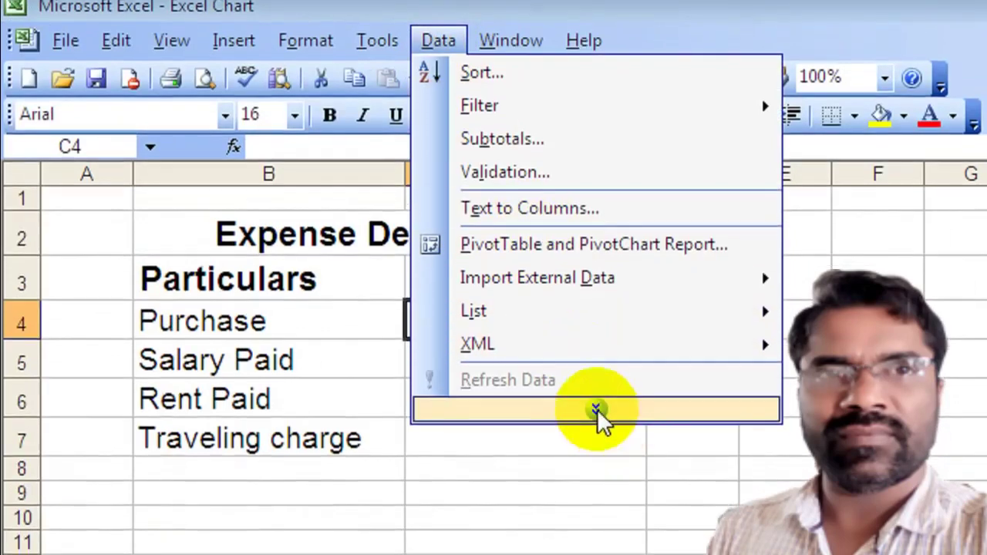
{"action": "left_click", "coordinate": [596, 419]}
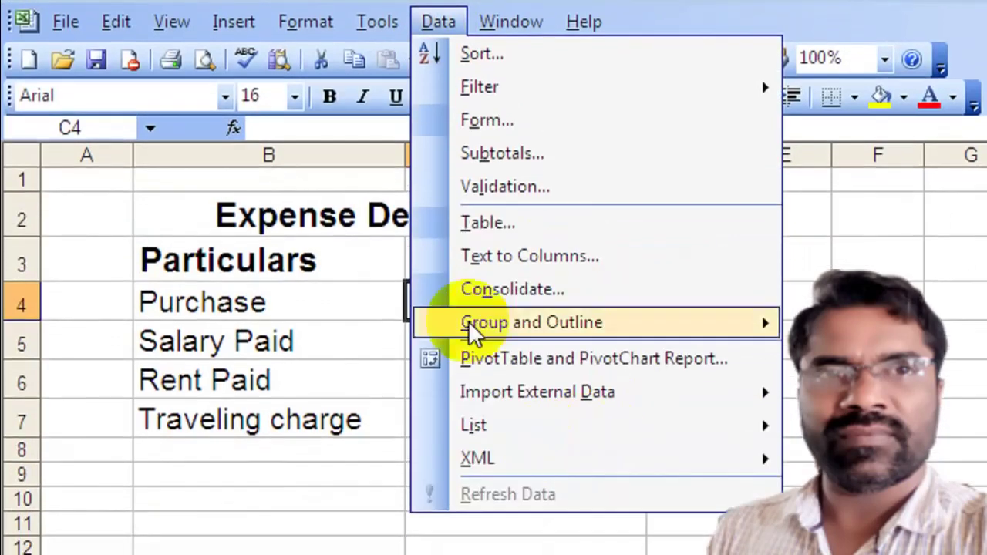
{"action": "left_click", "coordinate": [551, 292]}
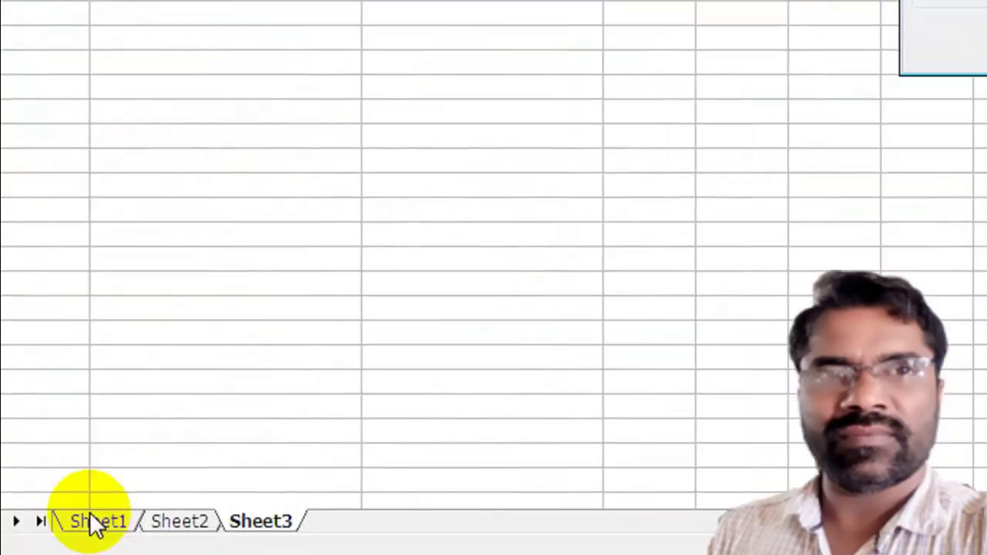
{"action": "left_click", "coordinate": [164, 457]}
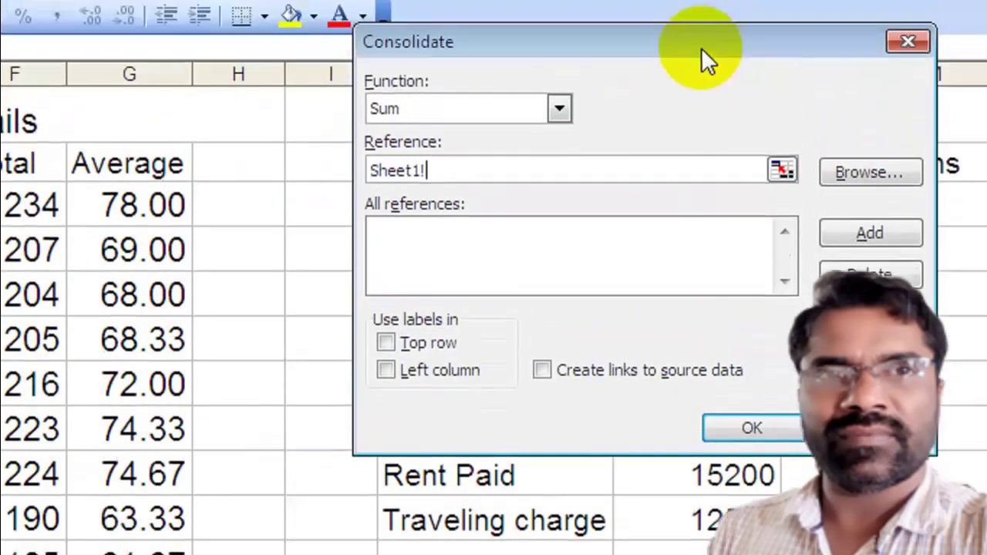
{"action": "left_click_drag", "start_coordinate": [701, 47], "coordinate": [193, 441]}
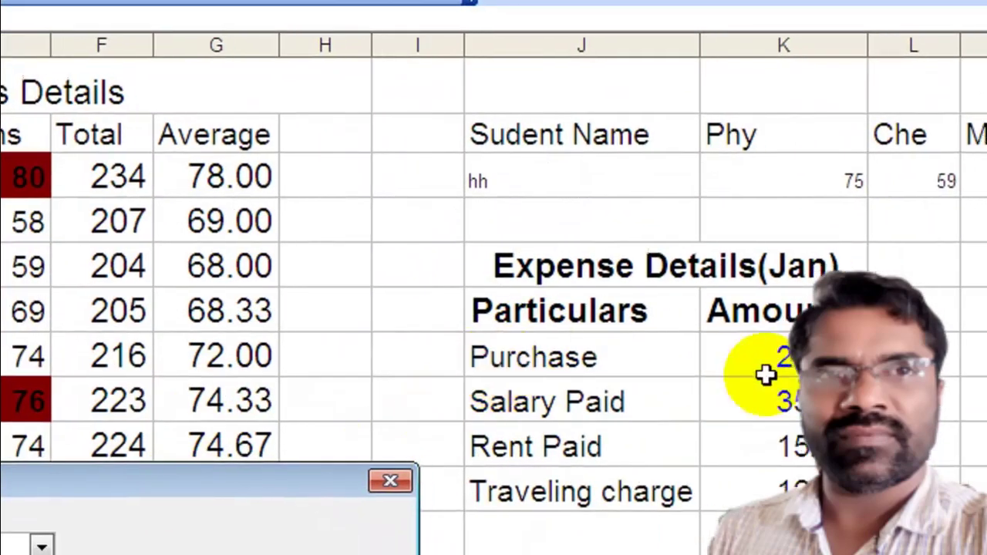
{"action": "mouse_move", "coordinate": [776, 359]}
{"action": "left_mouse_down"}
{"action": "mouse_move", "coordinate": [740, 432]}
{"action": "mouse_move", "coordinate": [739, 477]}
{"action": "left_mouse_up"}
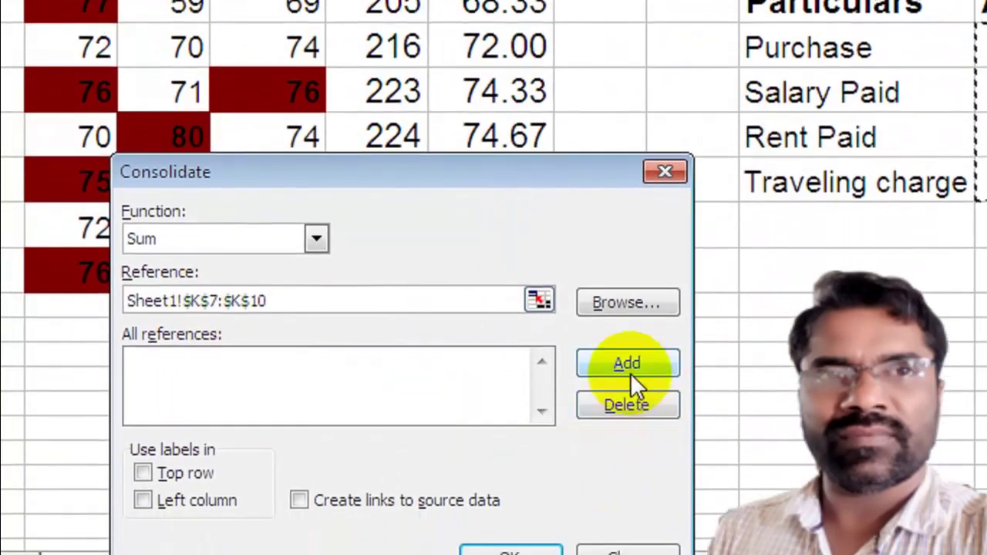
{"action": "left_click", "coordinate": [604, 406]}
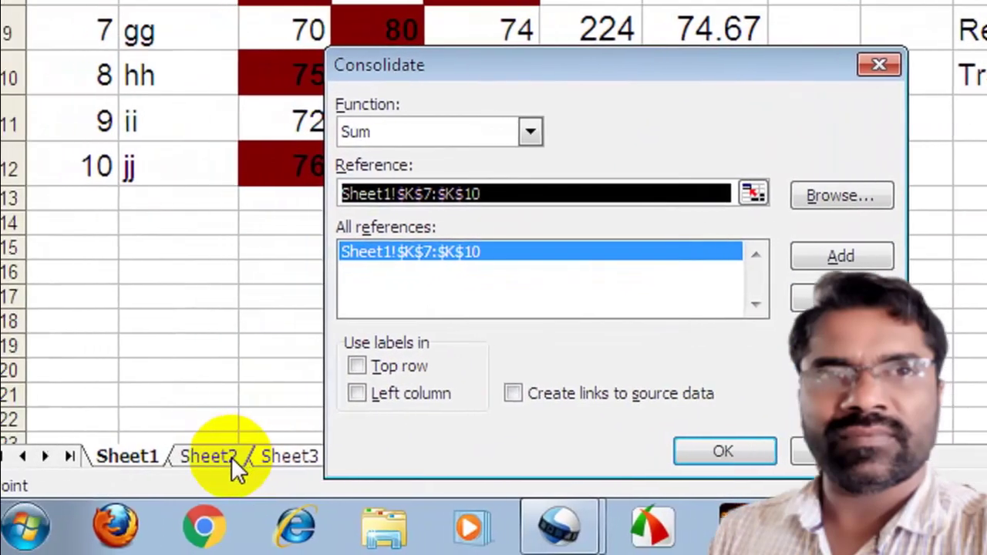
{"action": "left_click", "coordinate": [232, 457]}
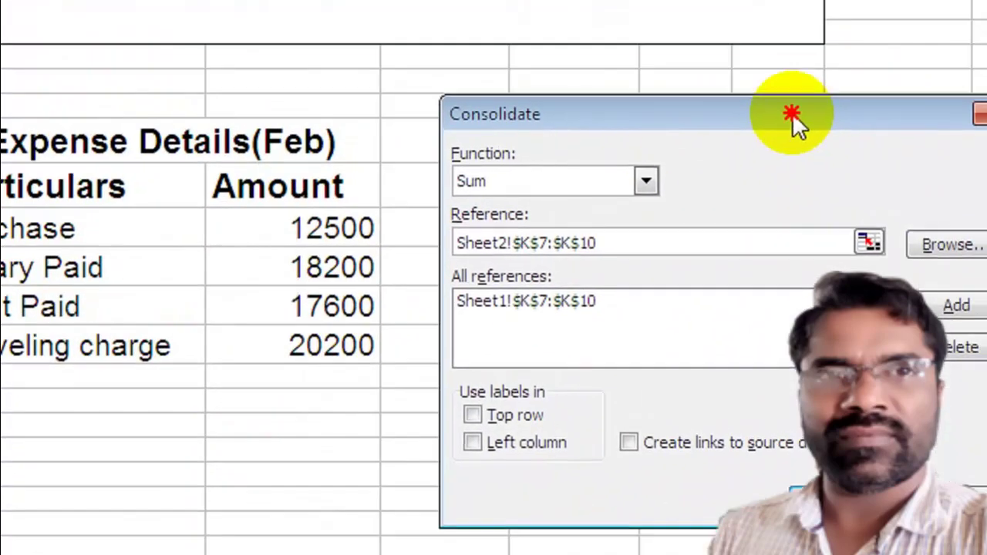
{"action": "left_click_drag", "start_coordinate": [792, 113], "coordinate": [792, 111]}
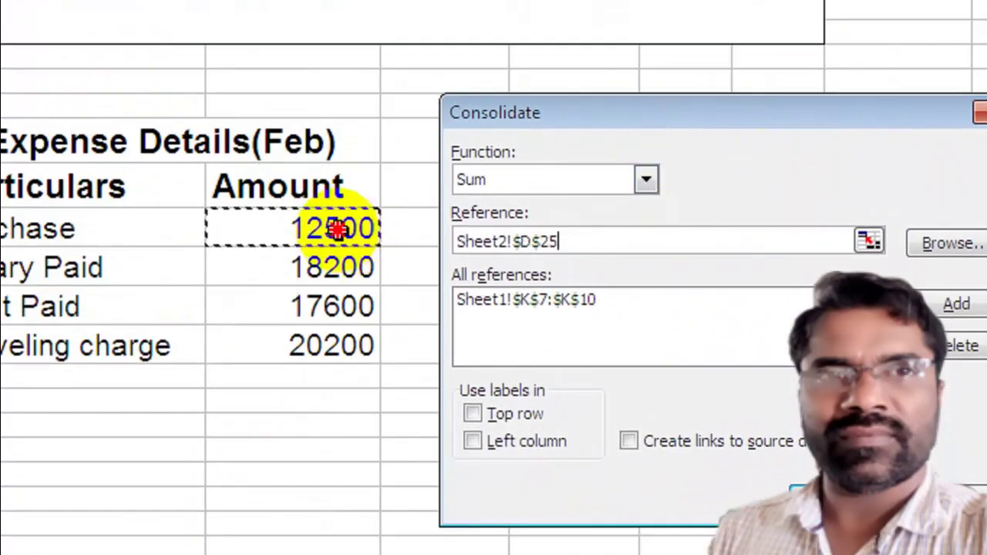
{"action": "left_click_drag", "start_coordinate": [337, 229], "coordinate": [332, 346]}
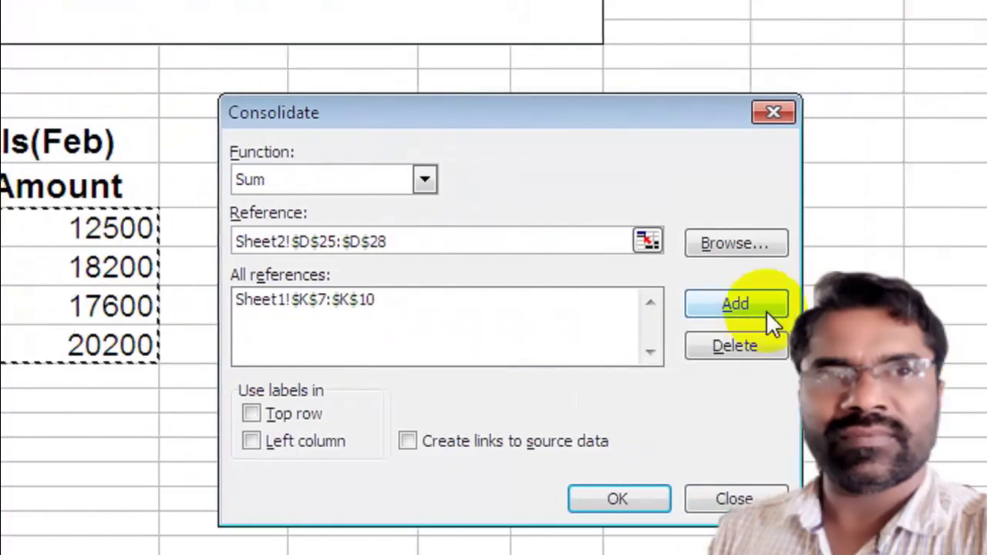
{"action": "left_click", "coordinate": [735, 304]}
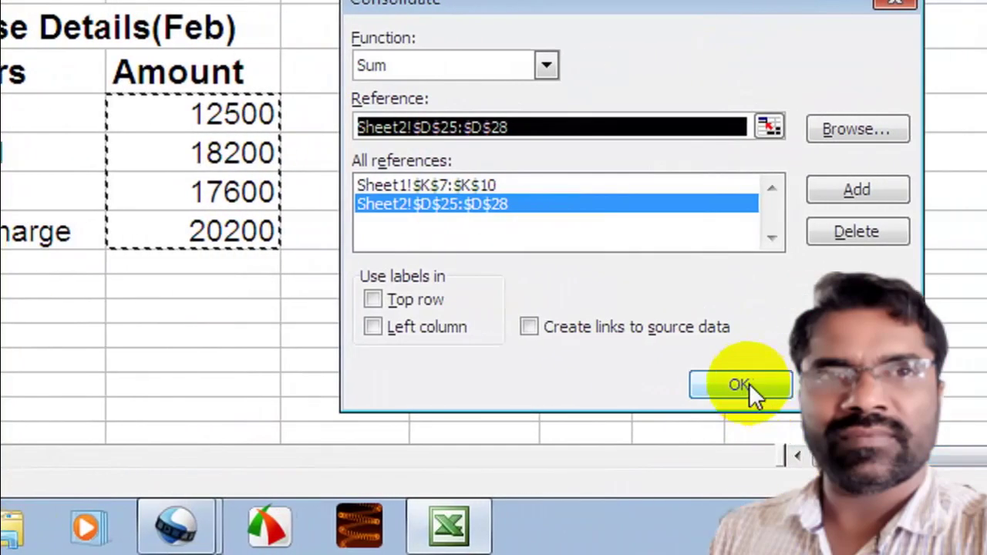
{"action": "left_click", "coordinate": [748, 383]}
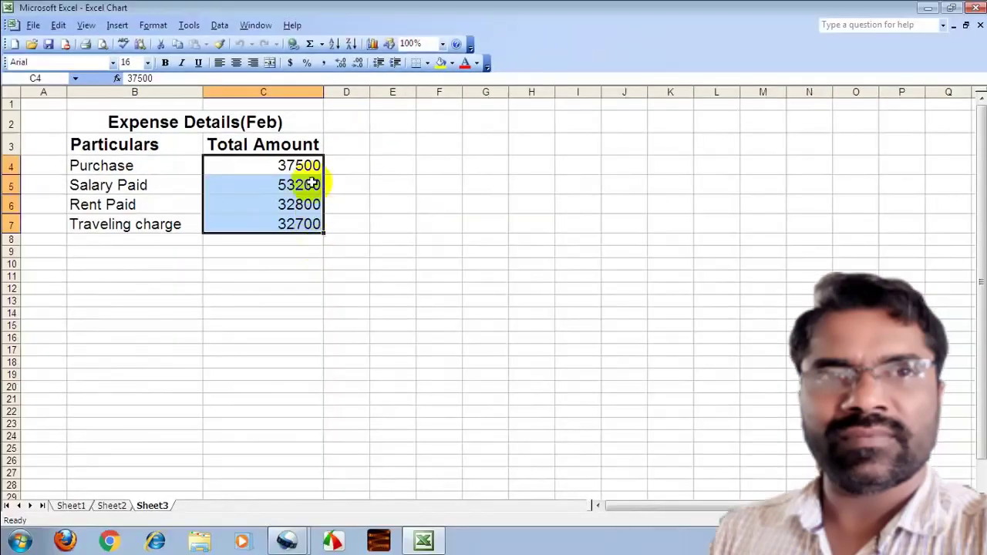
- Select the C4:C7 totals, browse the Insert commands, then return to Sheet1
{"action": "left_click_drag", "start_coordinate": [298, 165], "coordinate": [300, 223]}
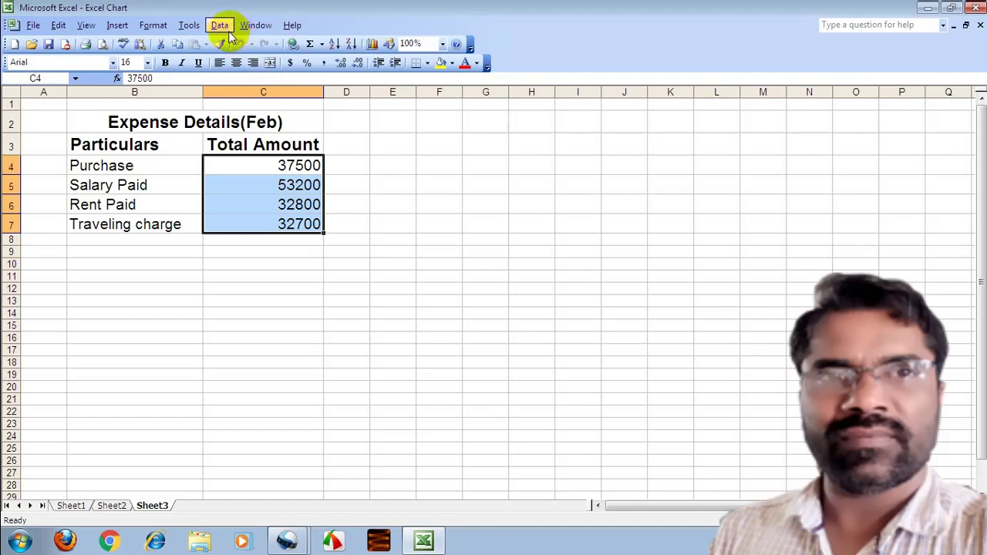
{"action": "left_click", "coordinate": [123, 26]}
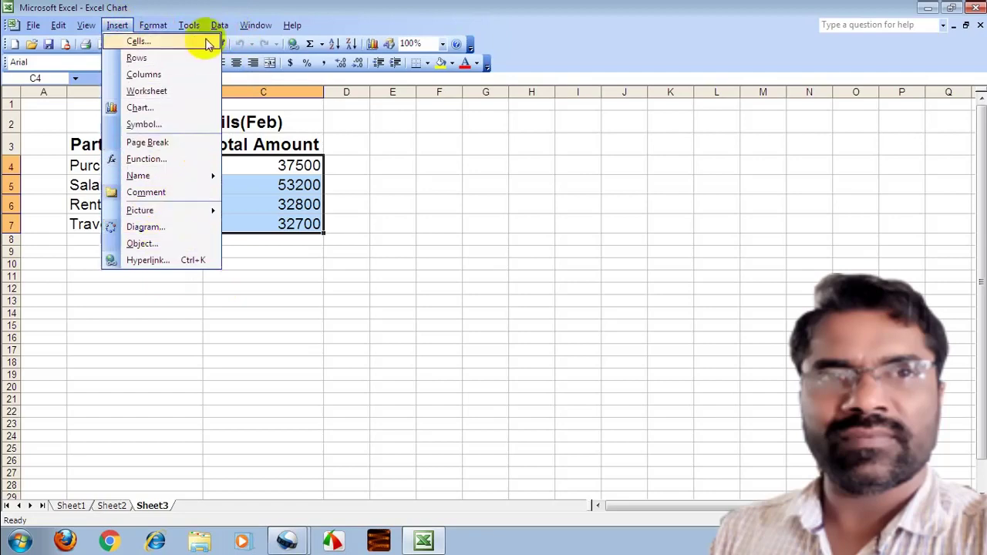
{"action": "mouse_move", "coordinate": [185, 29]}
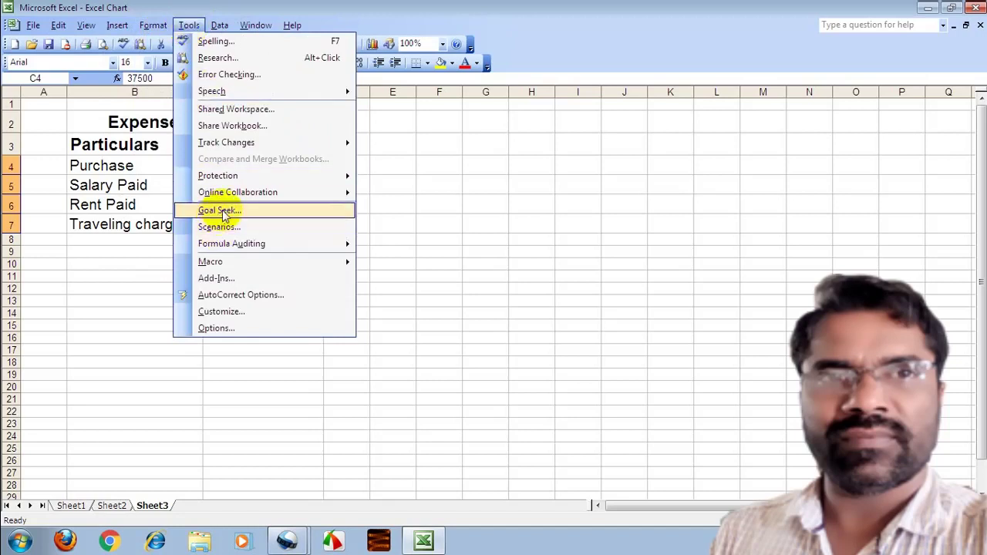
{"action": "left_click", "coordinate": [70, 506]}
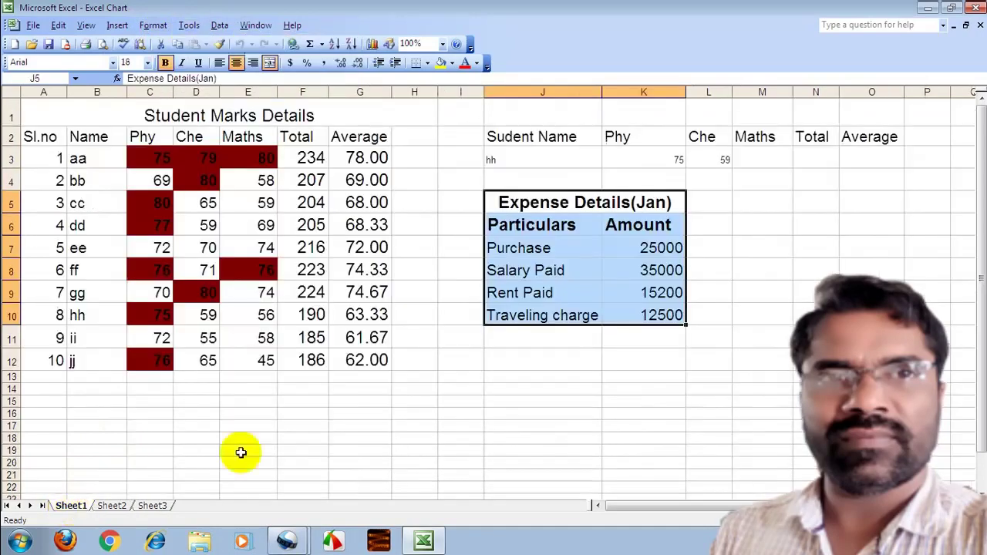
{"action": "left_click", "coordinate": [440, 243]}
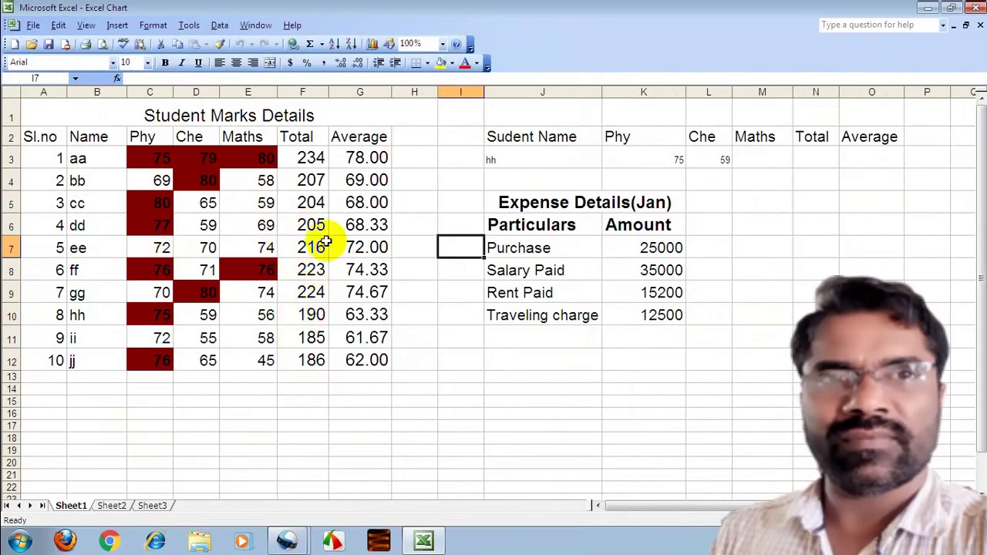
{"action": "left_click", "coordinate": [307, 203]}
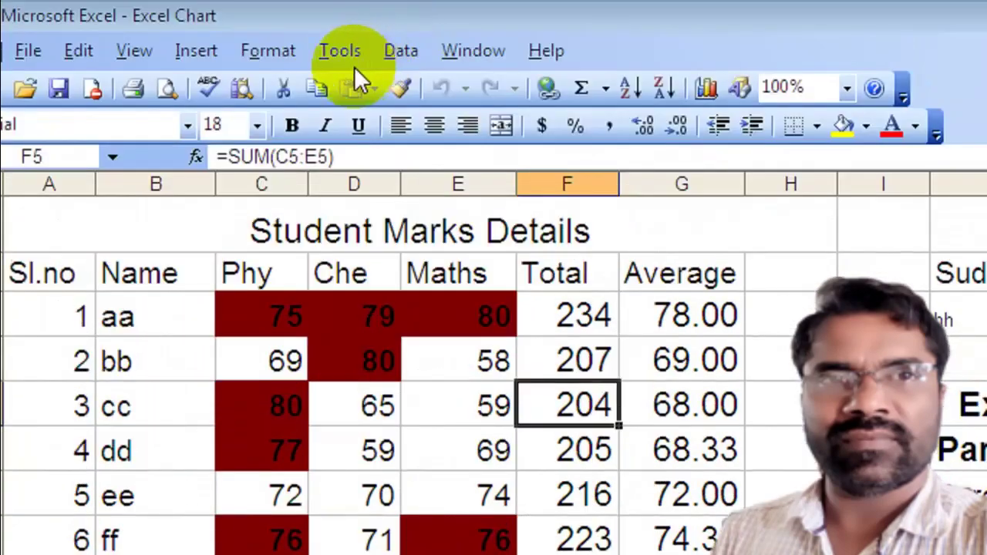
{"action": "left_click", "coordinate": [344, 46]}
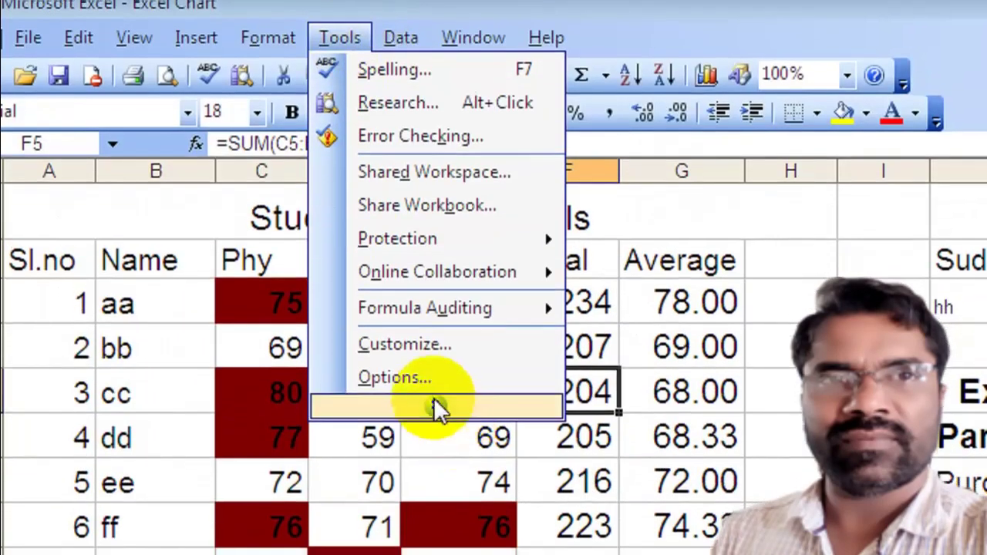
{"action": "left_click", "coordinate": [434, 410]}
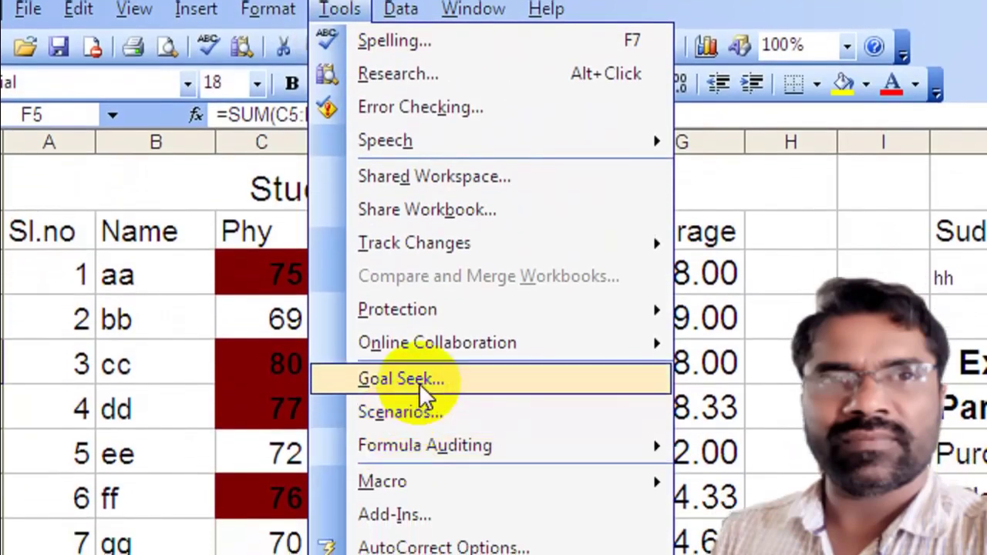
{"action": "left_click", "coordinate": [423, 390]}
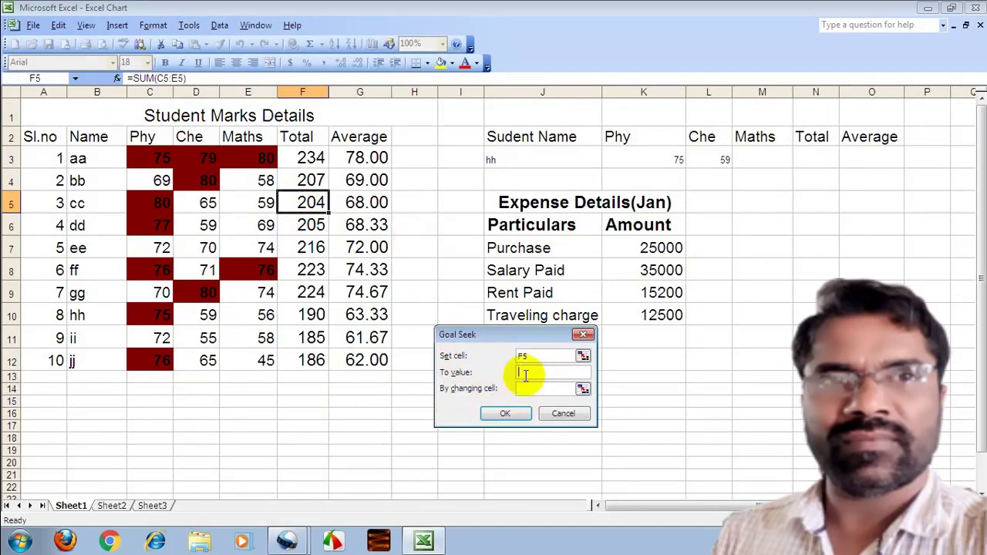
{"action": "left_click", "coordinate": [168, 210]}
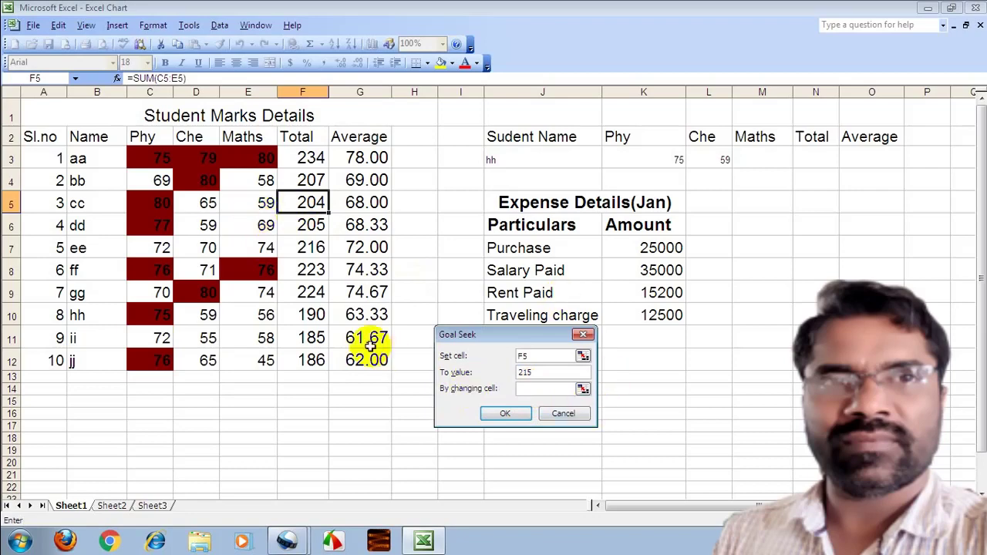
{"action": "left_click", "coordinate": [502, 407]}
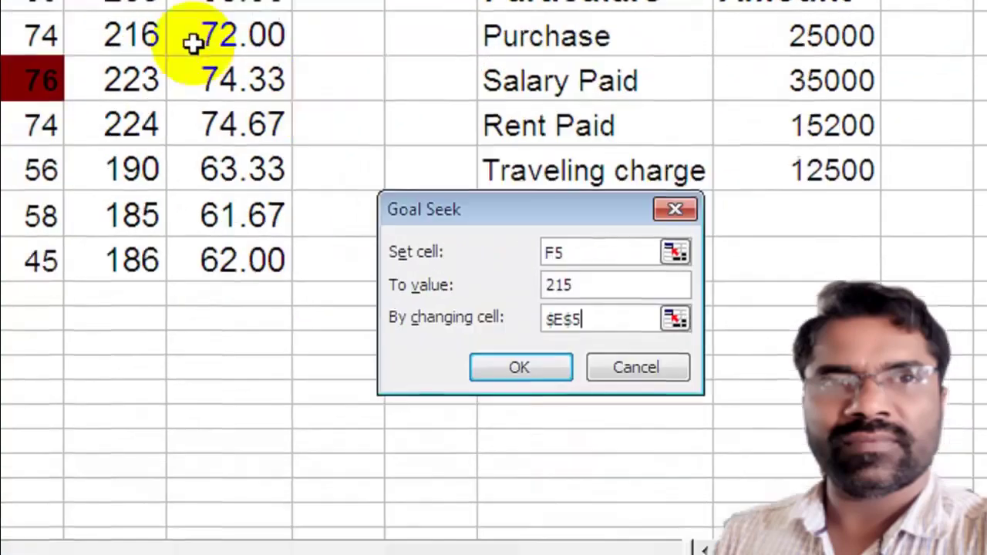
{"action": "left_click_drag", "start_coordinate": [489, 333], "coordinate": [443, 243]}
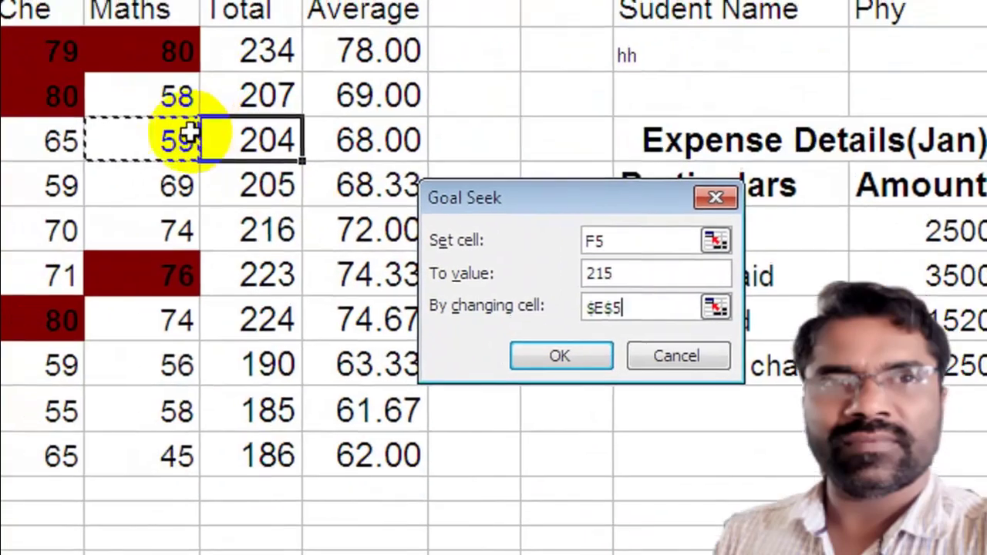
{"action": "left_click", "coordinate": [556, 355]}
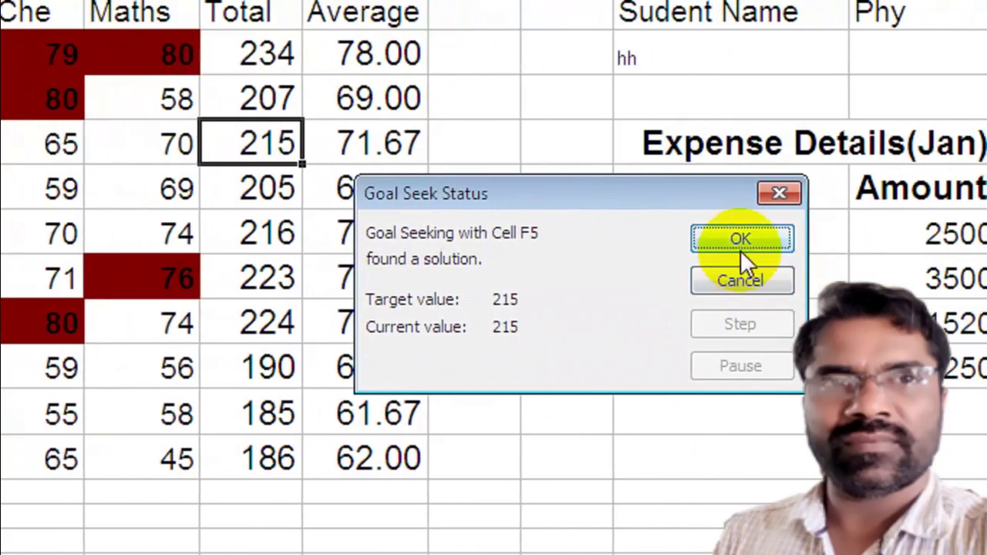
{"action": "left_click", "coordinate": [827, 245]}
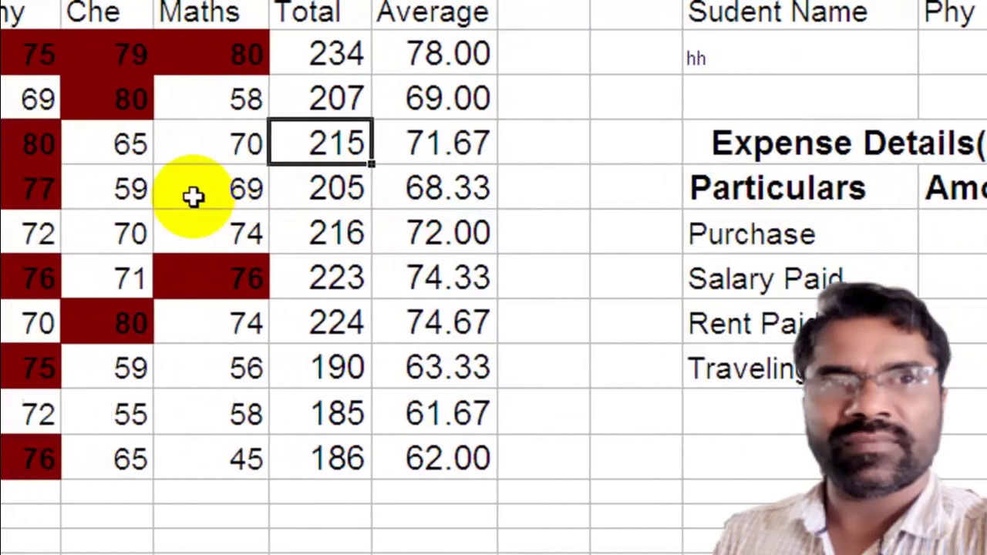
{"action": "left_click", "coordinate": [333, 194]}
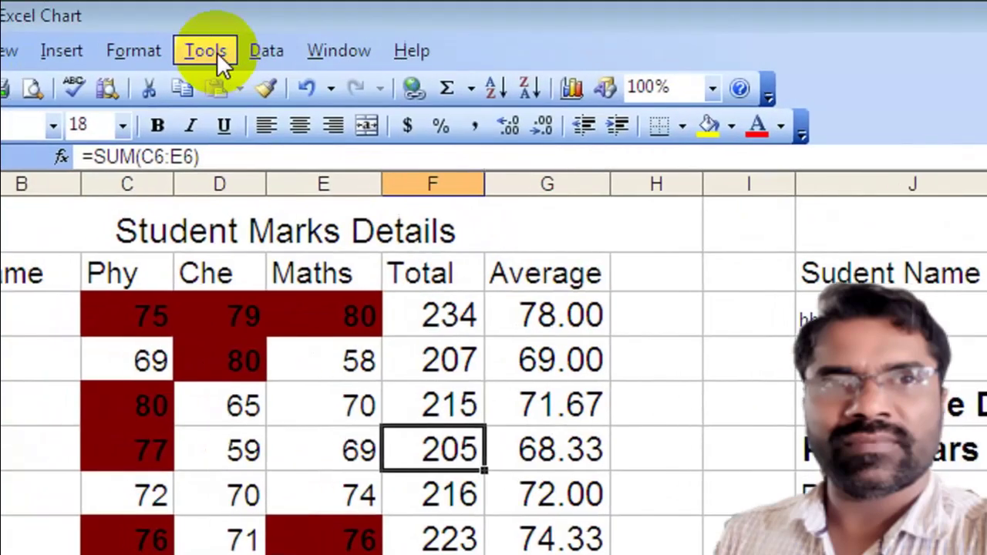
- Goal Seek F6 to 210 by changing D6, raising dd's Chemistry mark from 59 to 64
{"action": "left_click", "coordinate": [217, 52]}
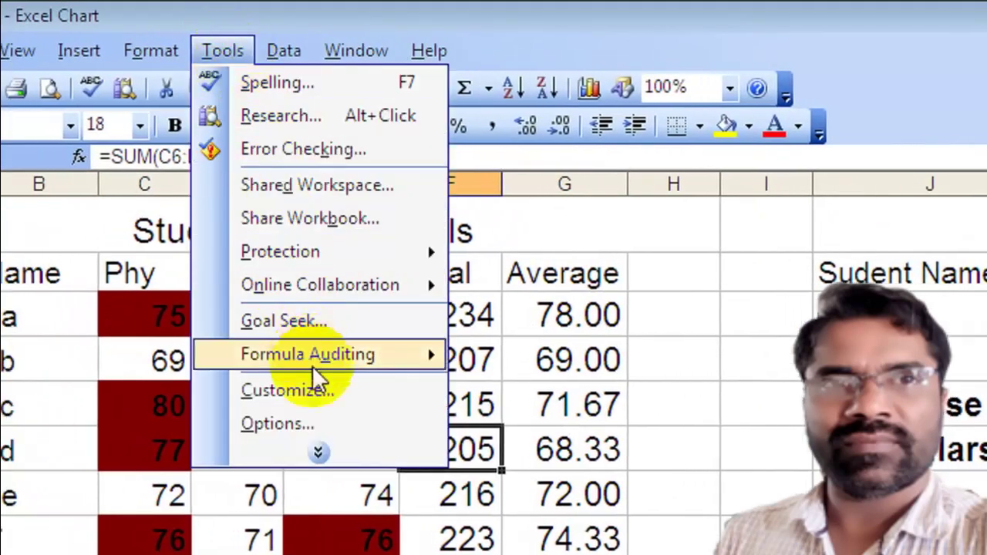
{"action": "left_click", "coordinate": [289, 320]}
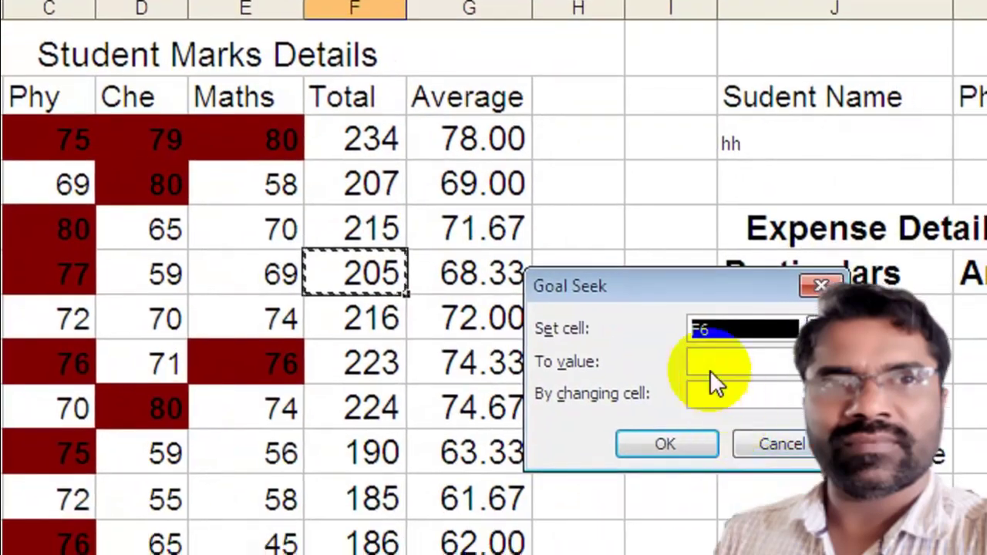
{"action": "left_click", "coordinate": [713, 363]}
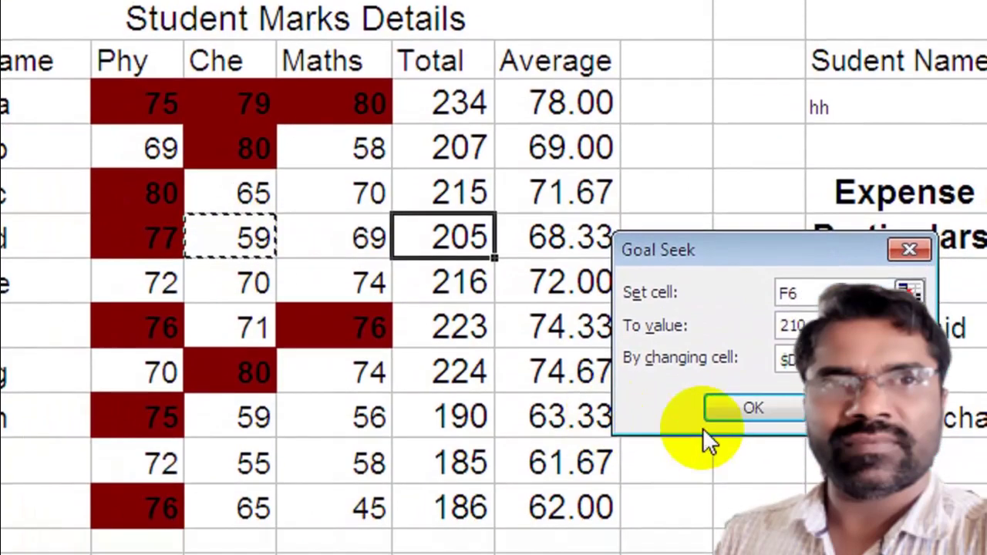
{"action": "left_click", "coordinate": [713, 400]}
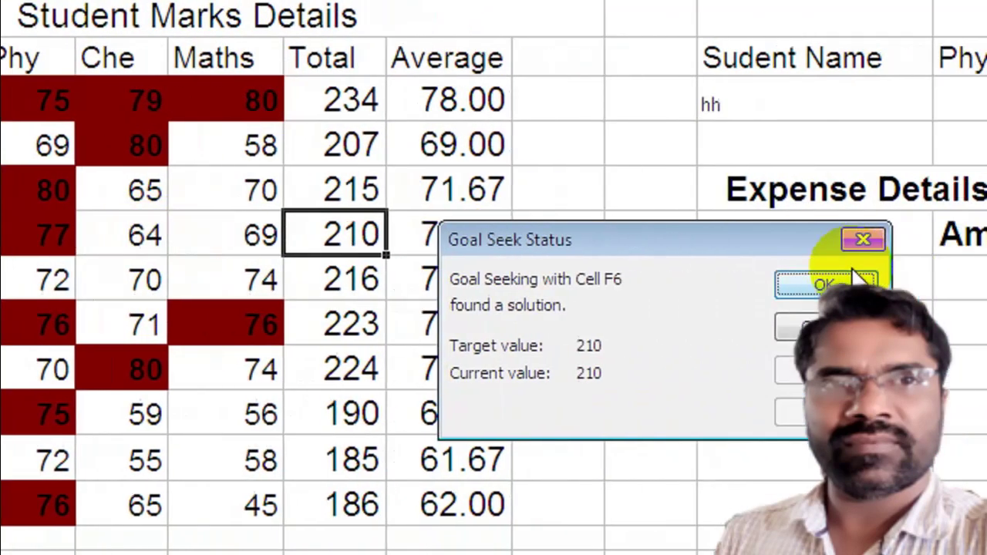
{"action": "left_click", "coordinate": [853, 274]}
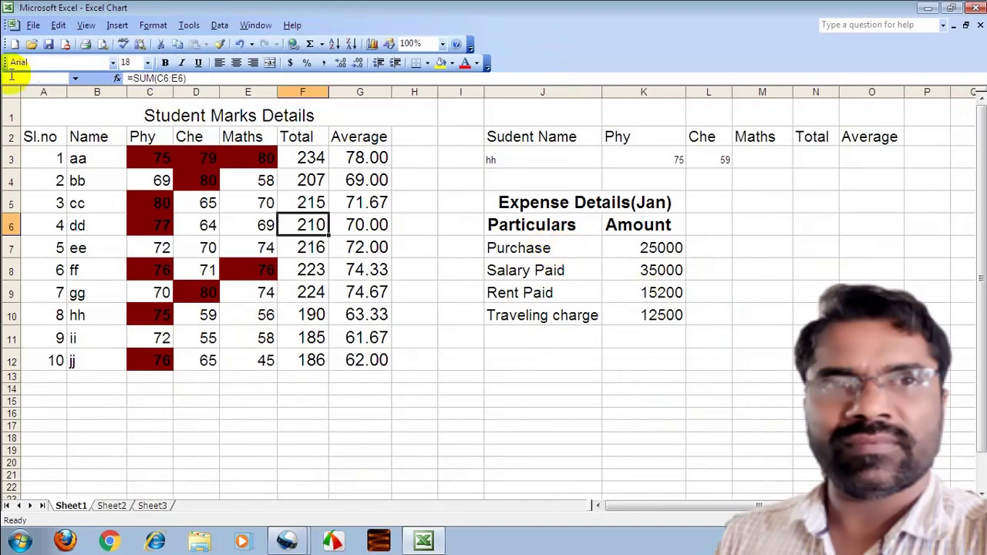
- Browse the Insert and Tools menus for Goal Seek and Scenarios, then pick the expense amounts
{"action": "left_click", "coordinate": [154, 25]}
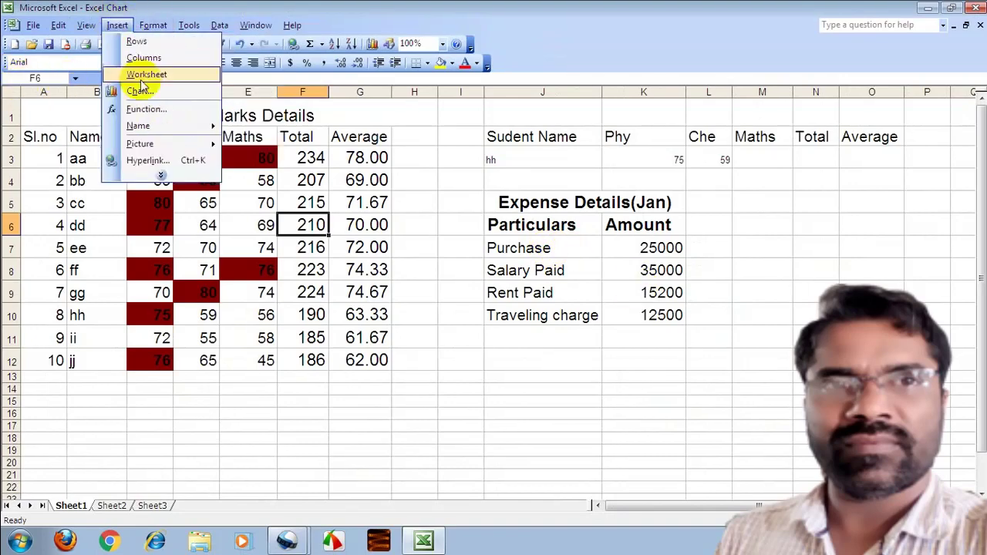
{"action": "left_click", "coordinate": [161, 174]}
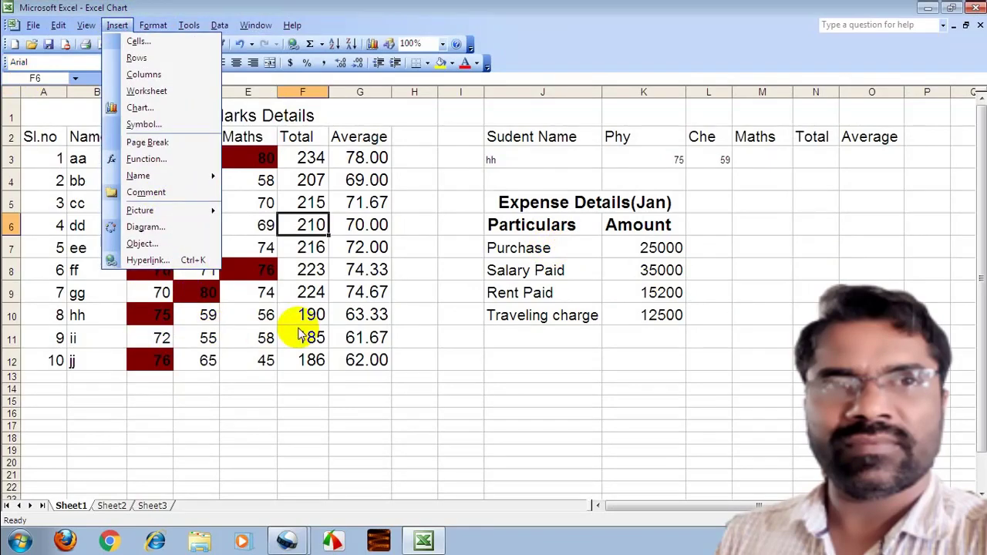
{"action": "mouse_move", "coordinate": [189, 25]}
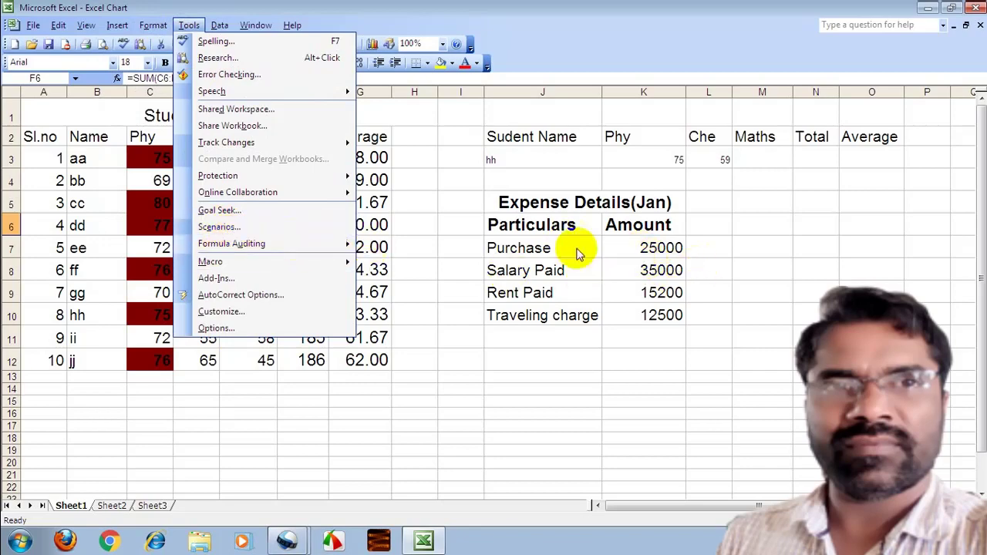
{"action": "left_click", "coordinate": [643, 247]}
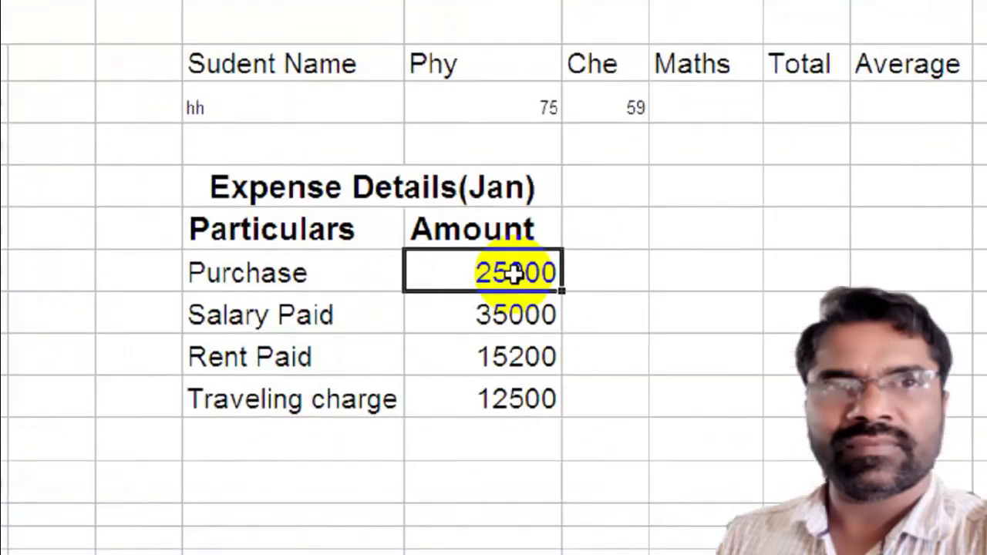
- AutoSum the January expenses K7:K10, placing the 87700 total in K11
{"action": "left_click_drag", "start_coordinate": [662, 247], "coordinate": [662, 315]}
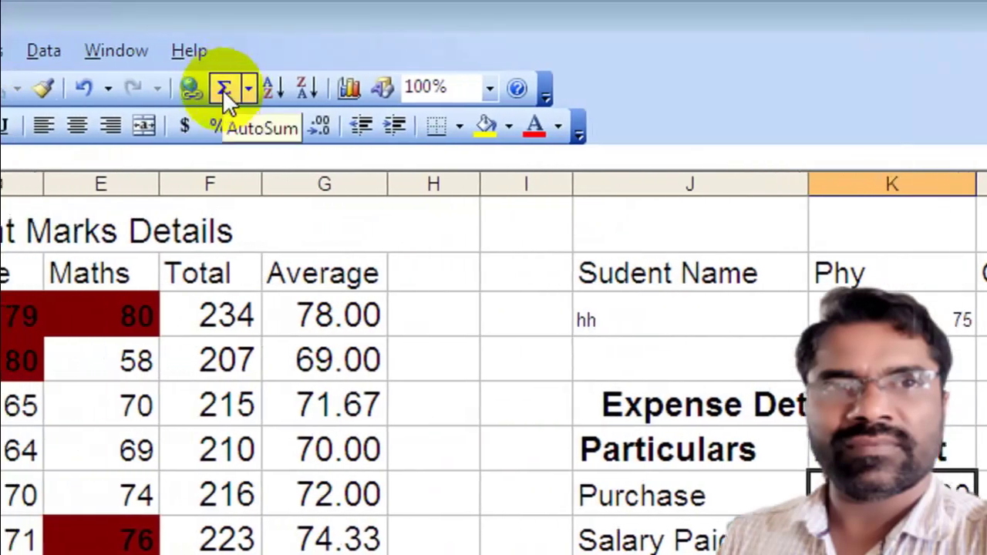
{"action": "left_click", "coordinate": [247, 89]}
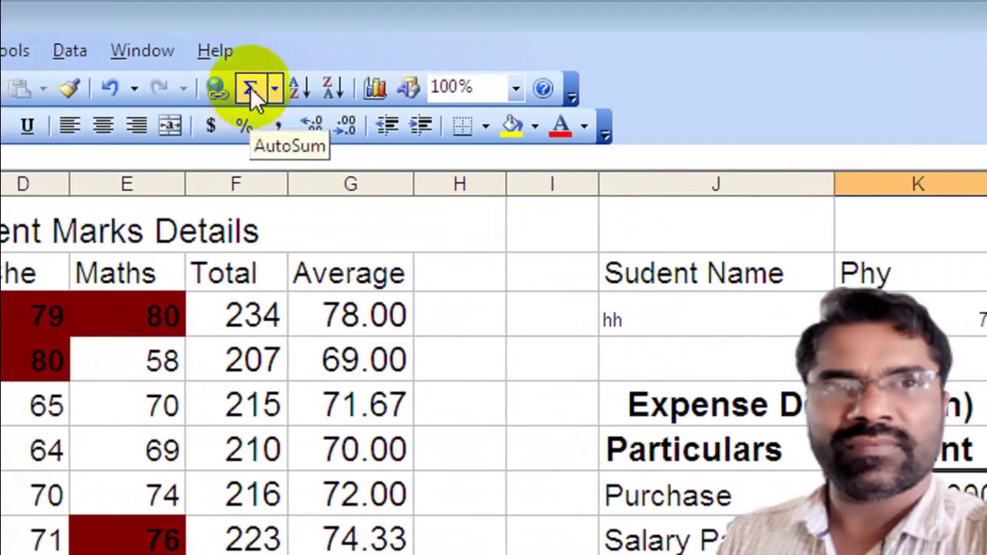
{"action": "left_click", "coordinate": [250, 89]}
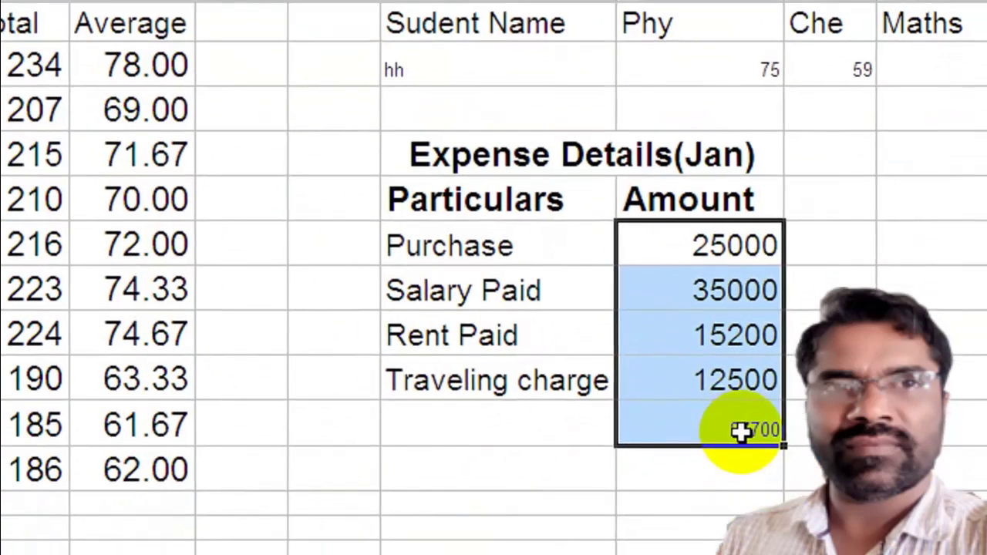
- Format the 87700 total in K11 as bold, font size 18
{"action": "left_click", "coordinate": [738, 415]}
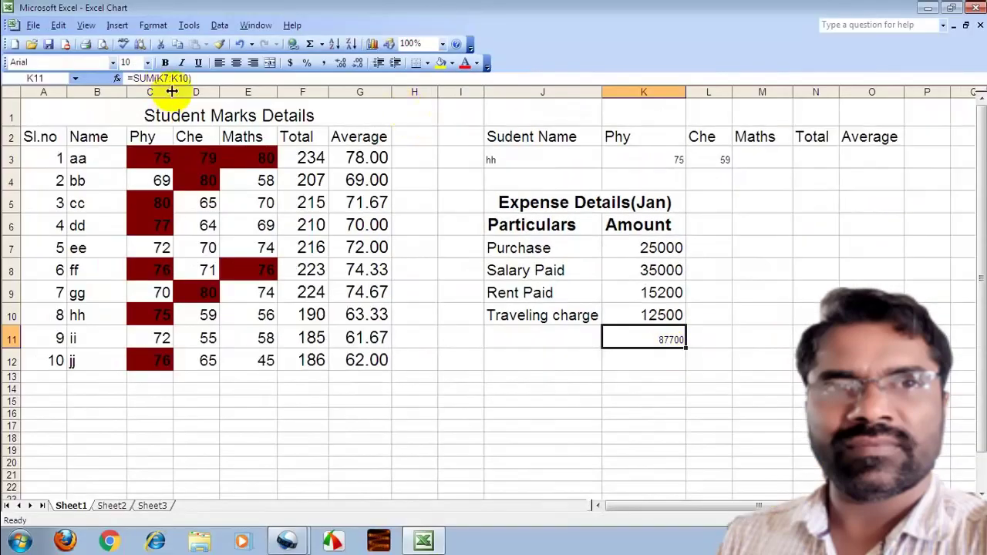
{"action": "left_click", "coordinate": [145, 64]}
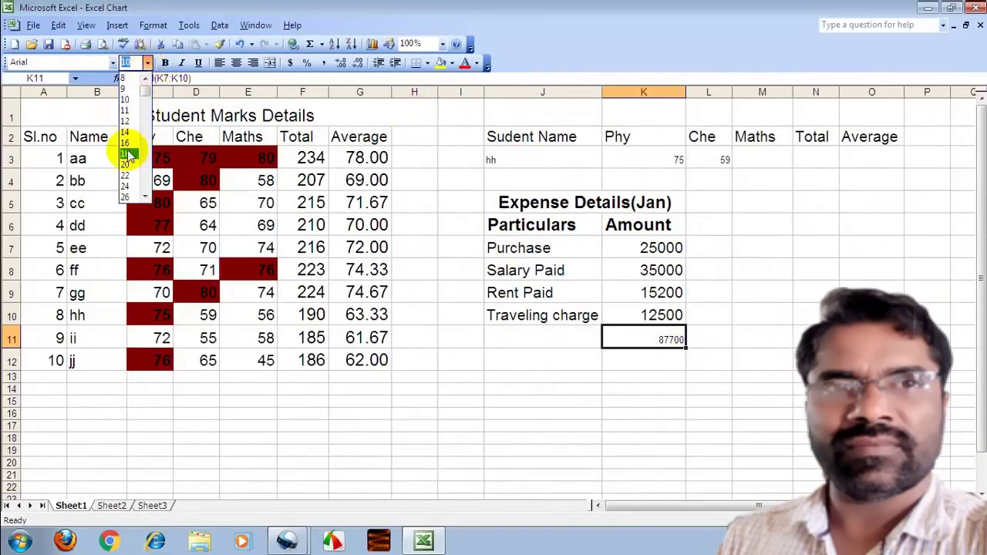
{"action": "left_click", "coordinate": [125, 153]}
{"action": "left_click", "coordinate": [165, 63]}
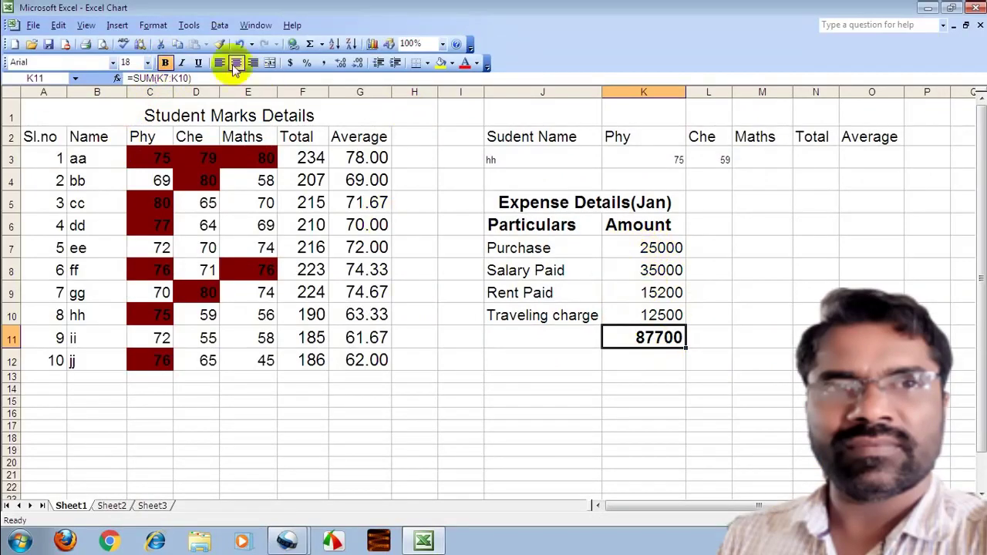
{"action": "left_click", "coordinate": [189, 25]}
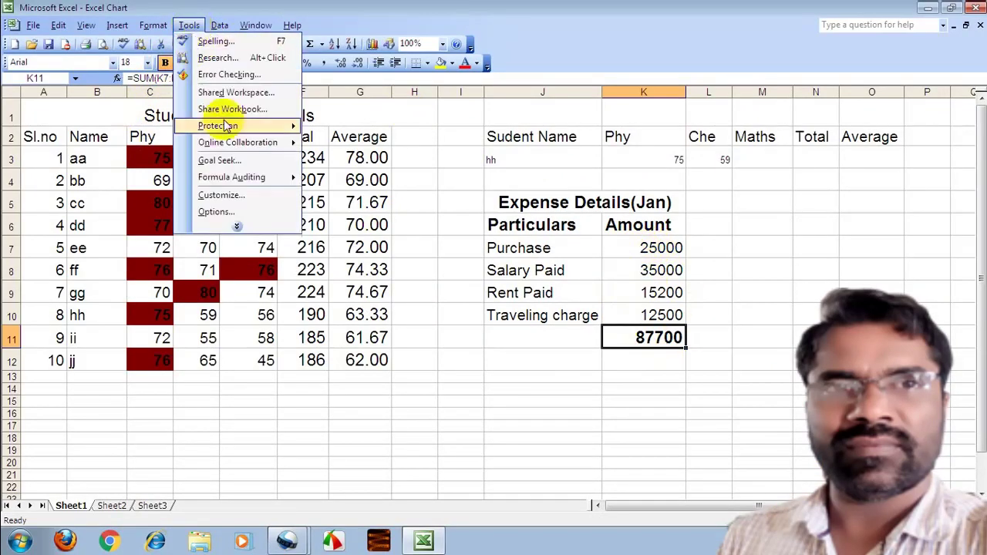
- Open Scenario Manager, then close it before selecting the scenario cells
{"action": "left_click", "coordinate": [238, 227]}
{"action": "left_click", "coordinate": [220, 227]}
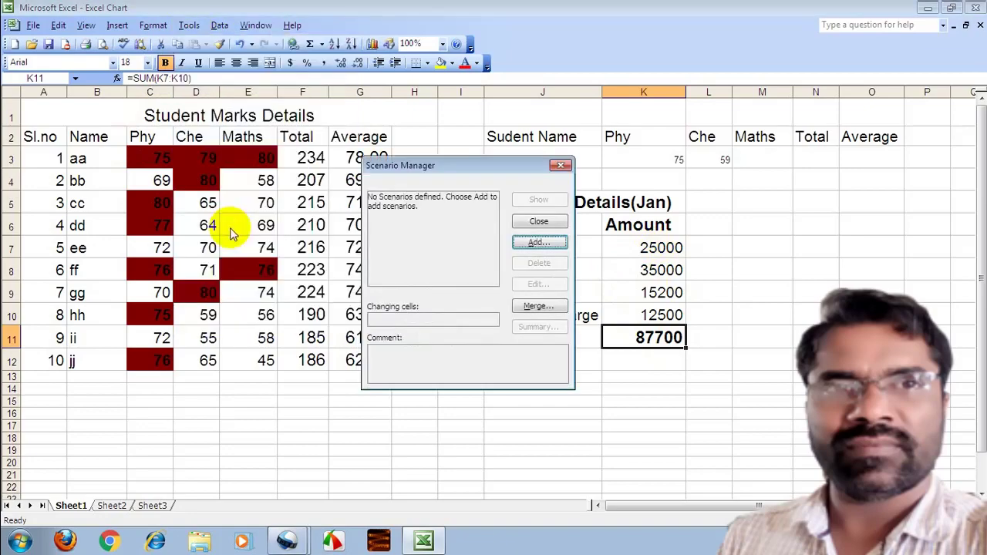
{"action": "left_click_drag", "start_coordinate": [507, 181], "coordinate": [352, 149]}
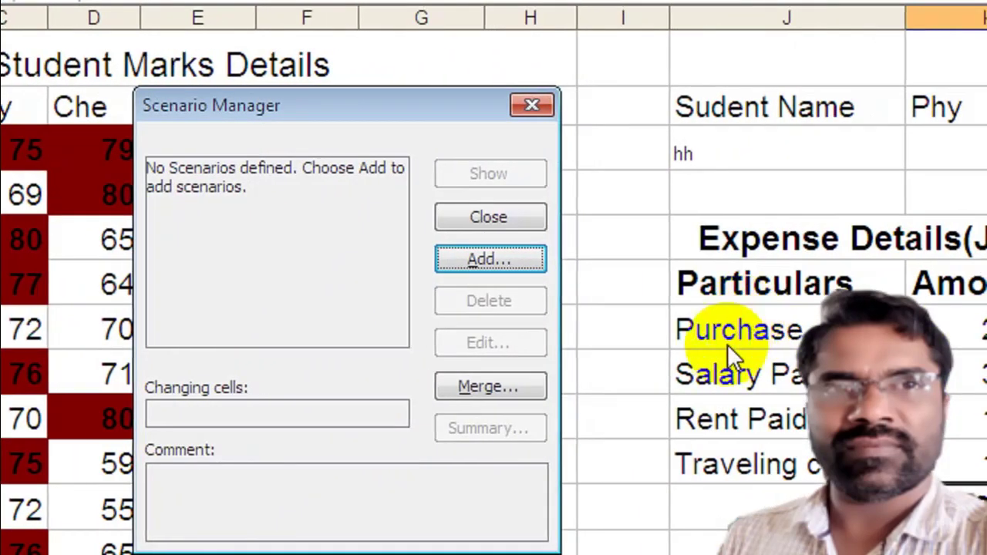
{"action": "left_click", "coordinate": [532, 105]}
- Select J7:K10 and add a scenario named Budget, keeping its current values
{"action": "left_click_drag", "start_coordinate": [702, 345], "coordinate": [925, 483]}
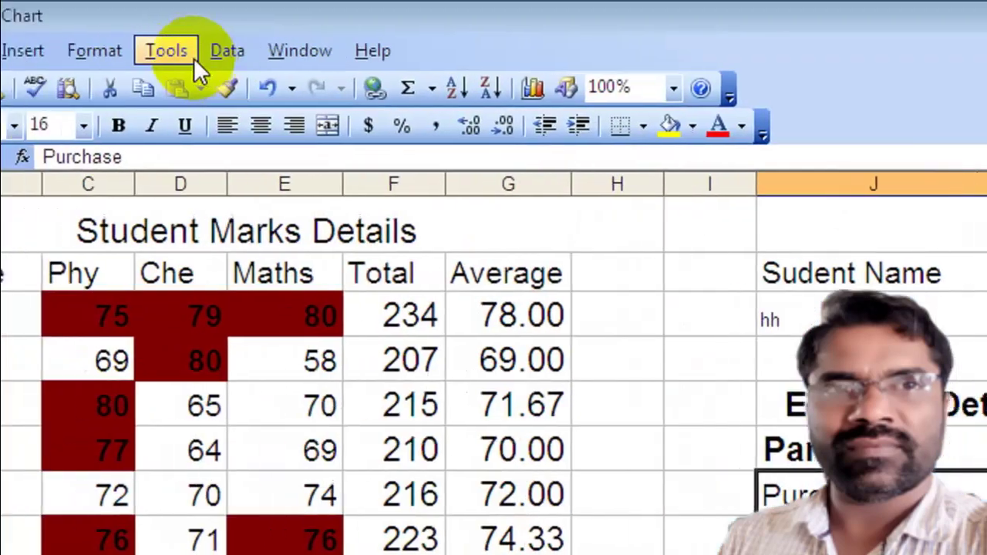
{"action": "left_click", "coordinate": [193, 58]}
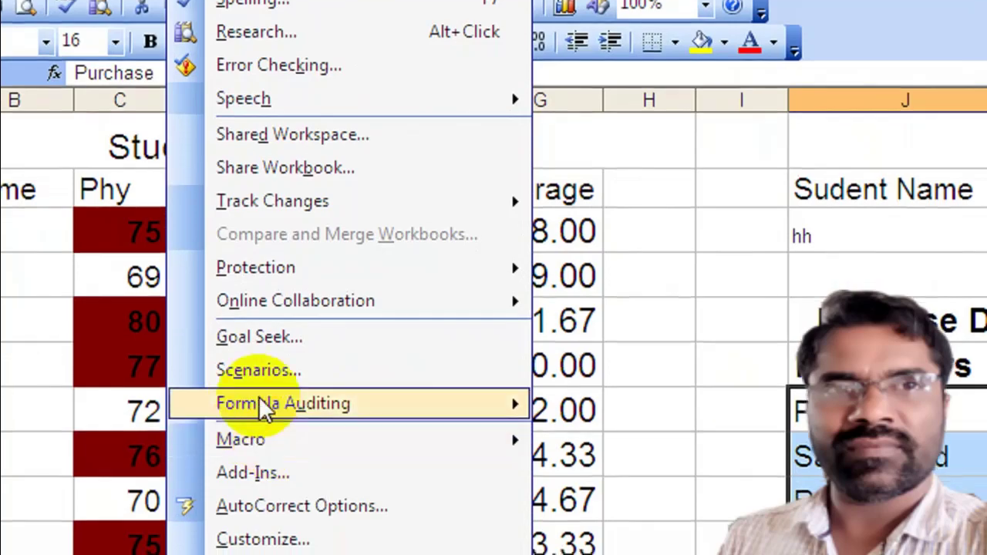
{"action": "left_click", "coordinate": [262, 358]}
{"action": "left_click_drag", "start_coordinate": [529, 195], "coordinate": [637, 163]}
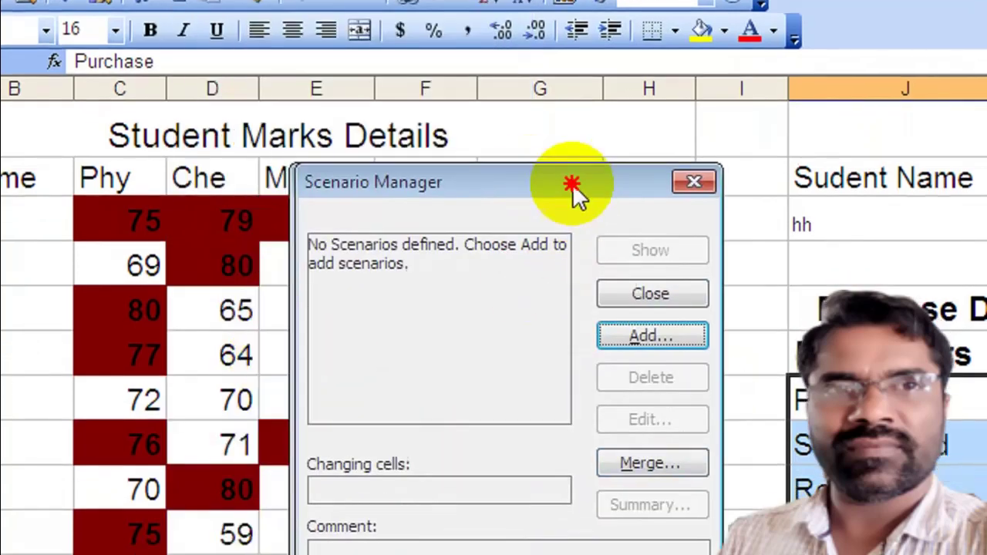
{"action": "left_click", "coordinate": [704, 300]}
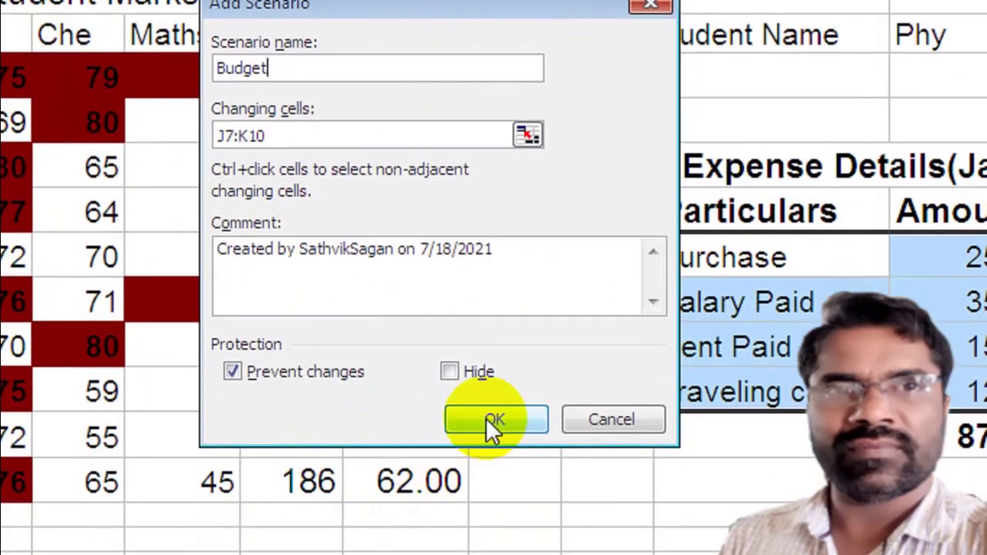
{"action": "left_click", "coordinate": [492, 515]}
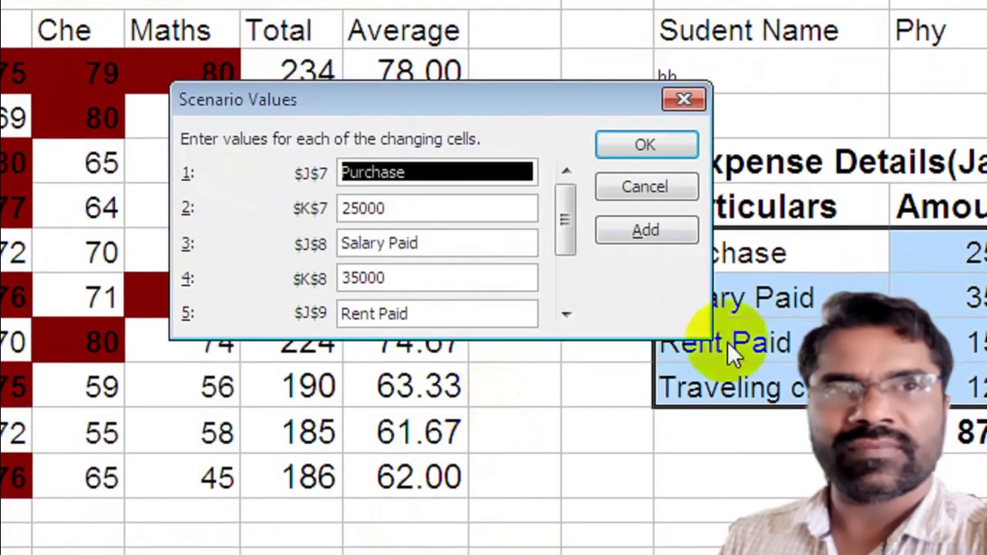
{"action": "left_click", "coordinate": [564, 210]}
{"action": "left_click_drag", "start_coordinate": [564, 209], "coordinate": [573, 259]}
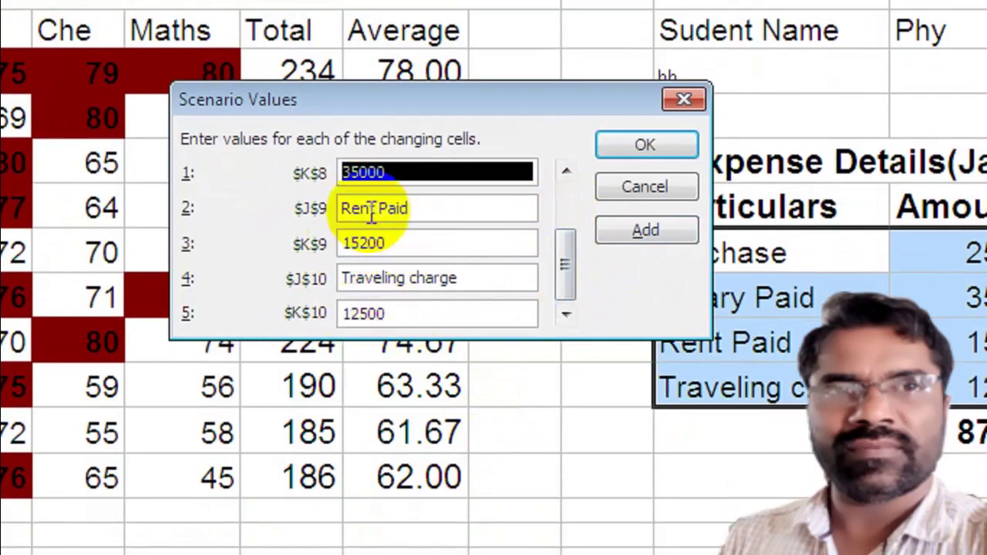
{"action": "left_click", "coordinate": [638, 146]}
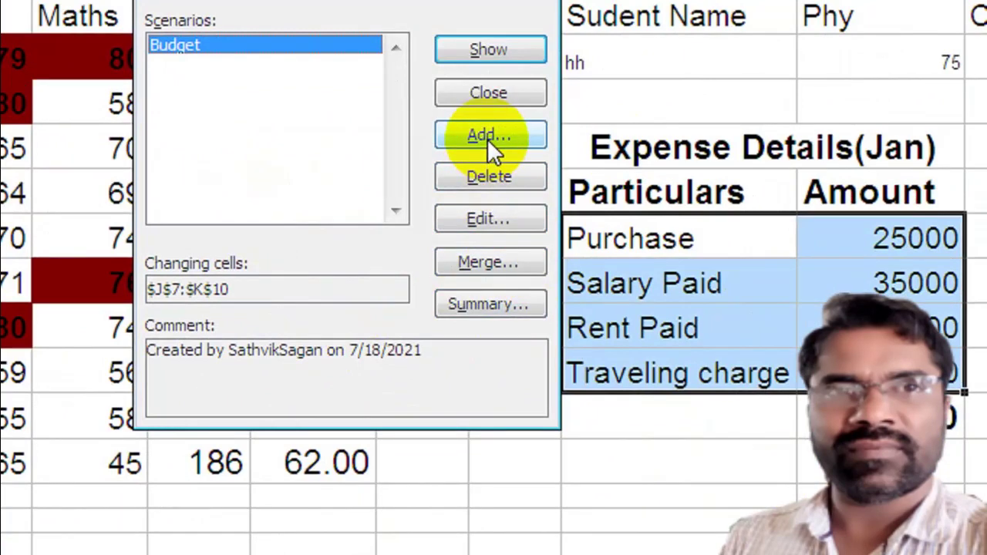
- Create a Scenario summary report for Budget with result cell K11 (87700)
{"action": "left_click", "coordinate": [496, 302]}
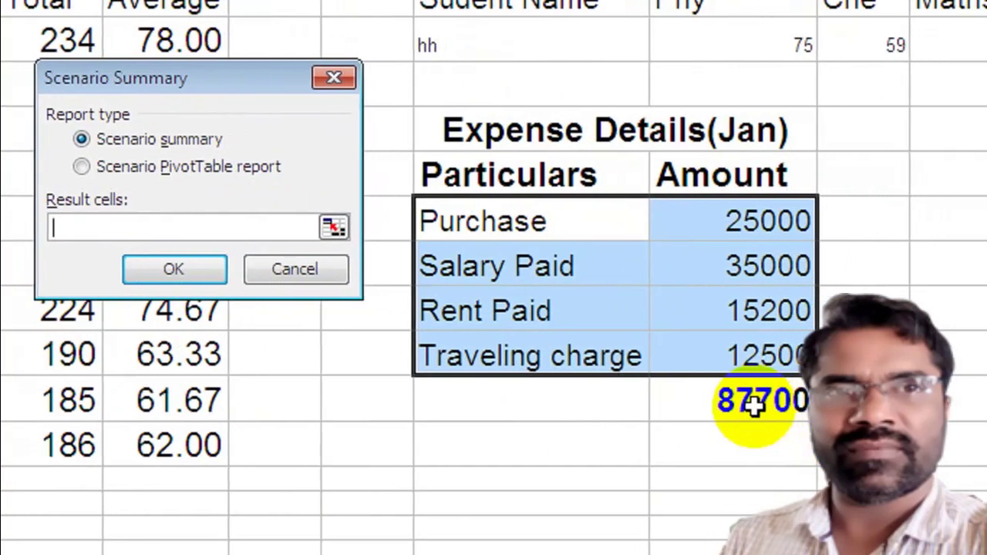
{"action": "left_click", "coordinate": [827, 428]}
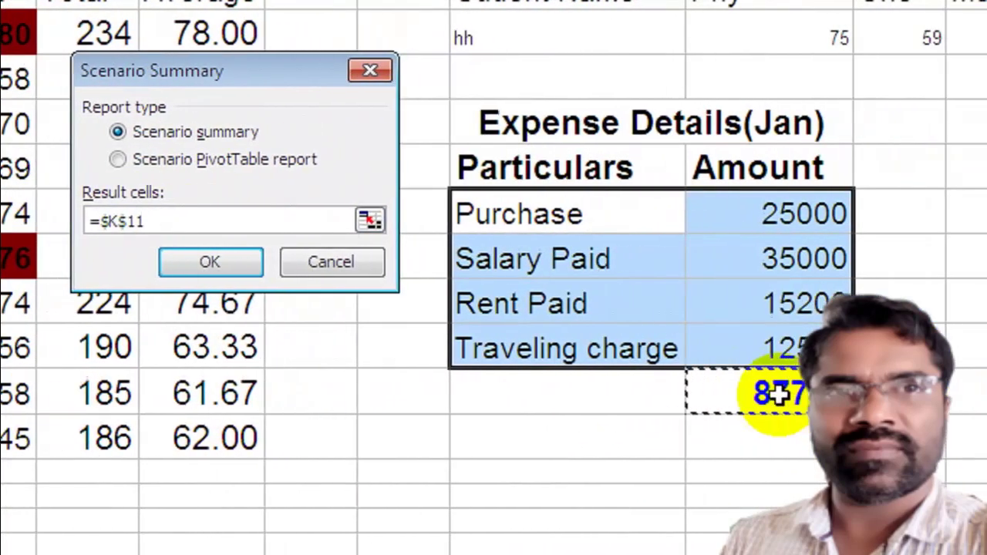
{"action": "left_click", "coordinate": [197, 263]}
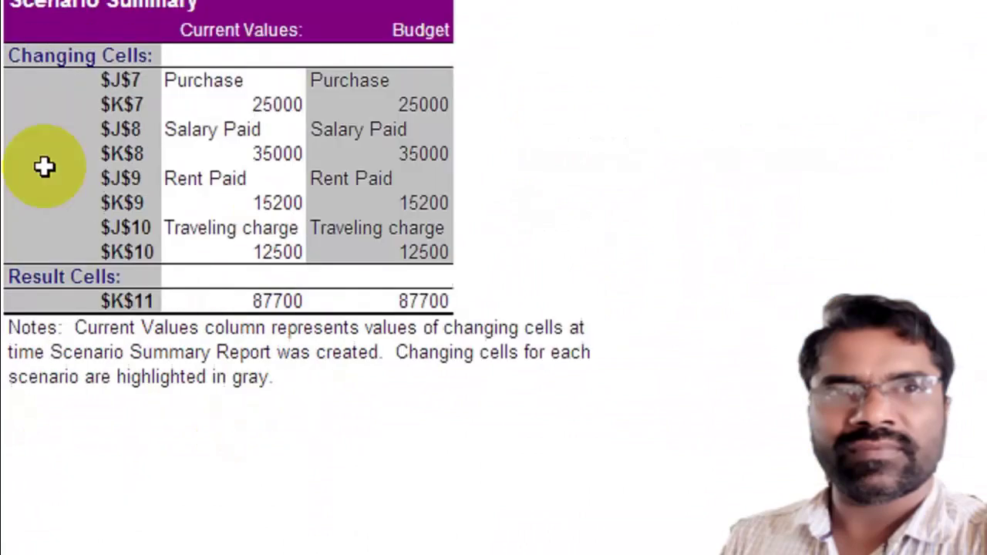